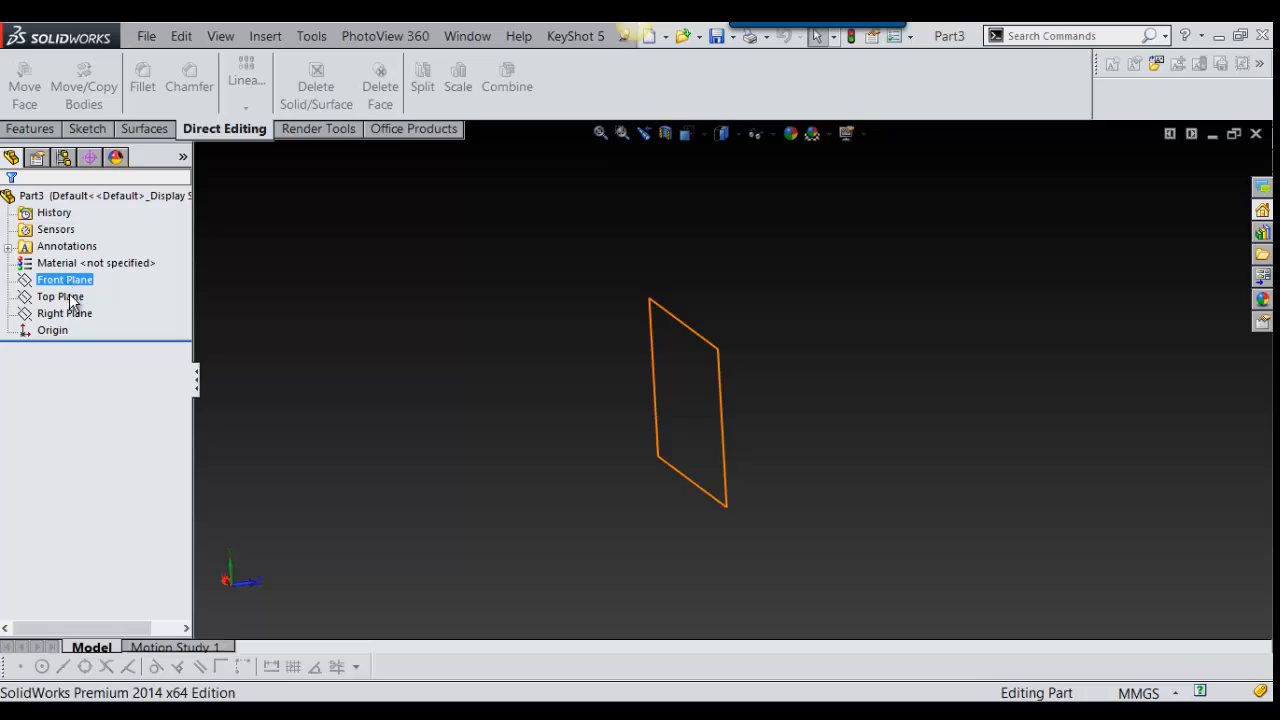
# Step: Sketch a center rectangle on the Top Plane, centered on the origin and wider than it is tall
pyautogui.click(70, 298)
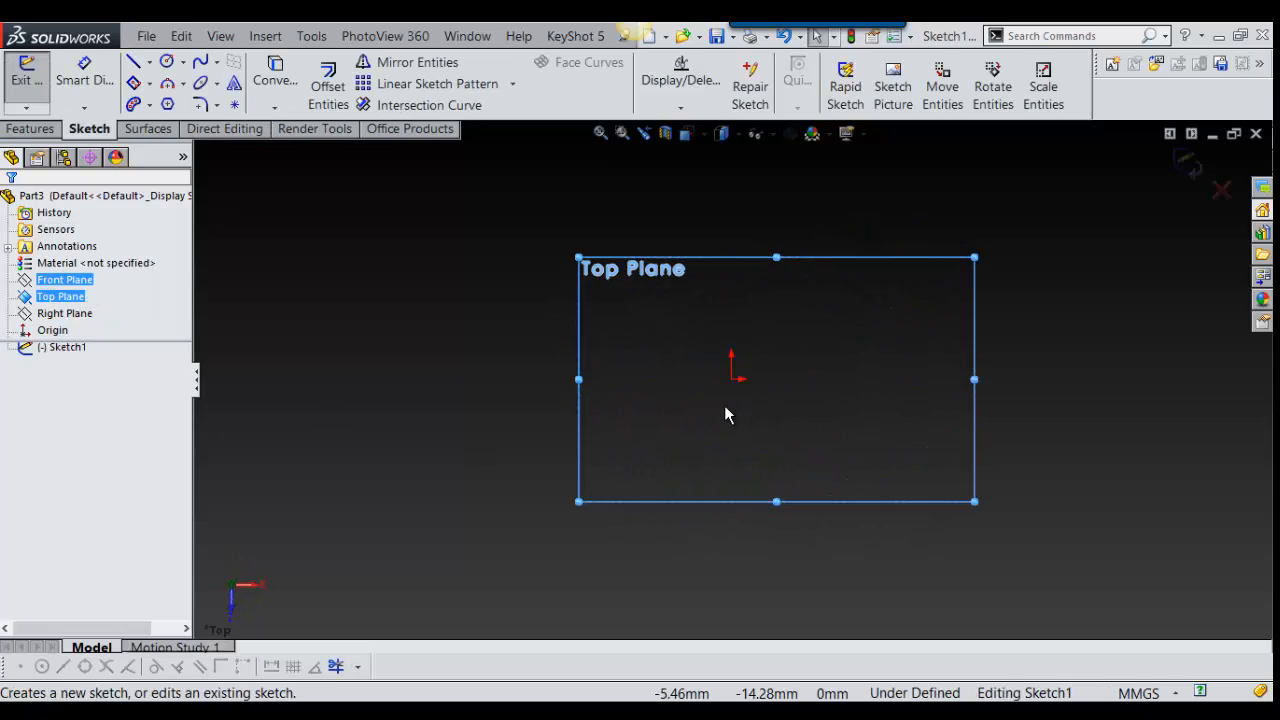
pyautogui.moveTo(1050, 352); pyautogui.dragTo(1035, 410, button='right')
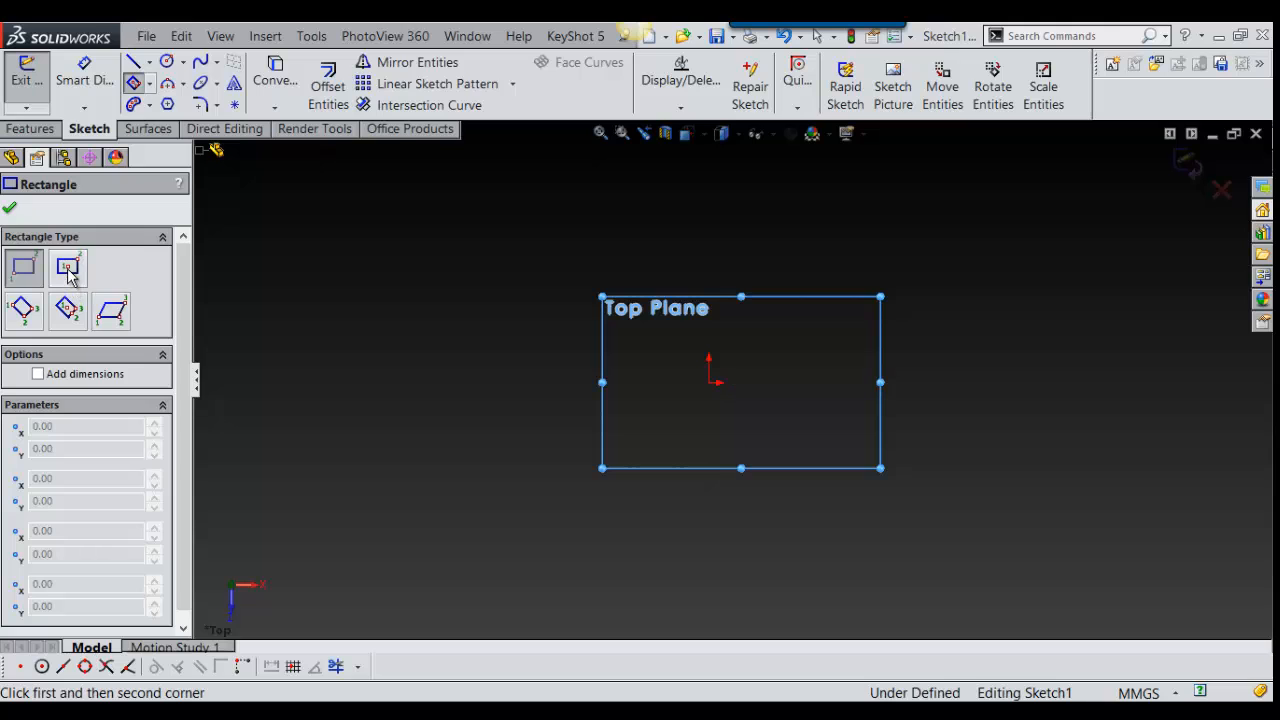
pyautogui.click(67, 266)
pyautogui.click(710, 383)
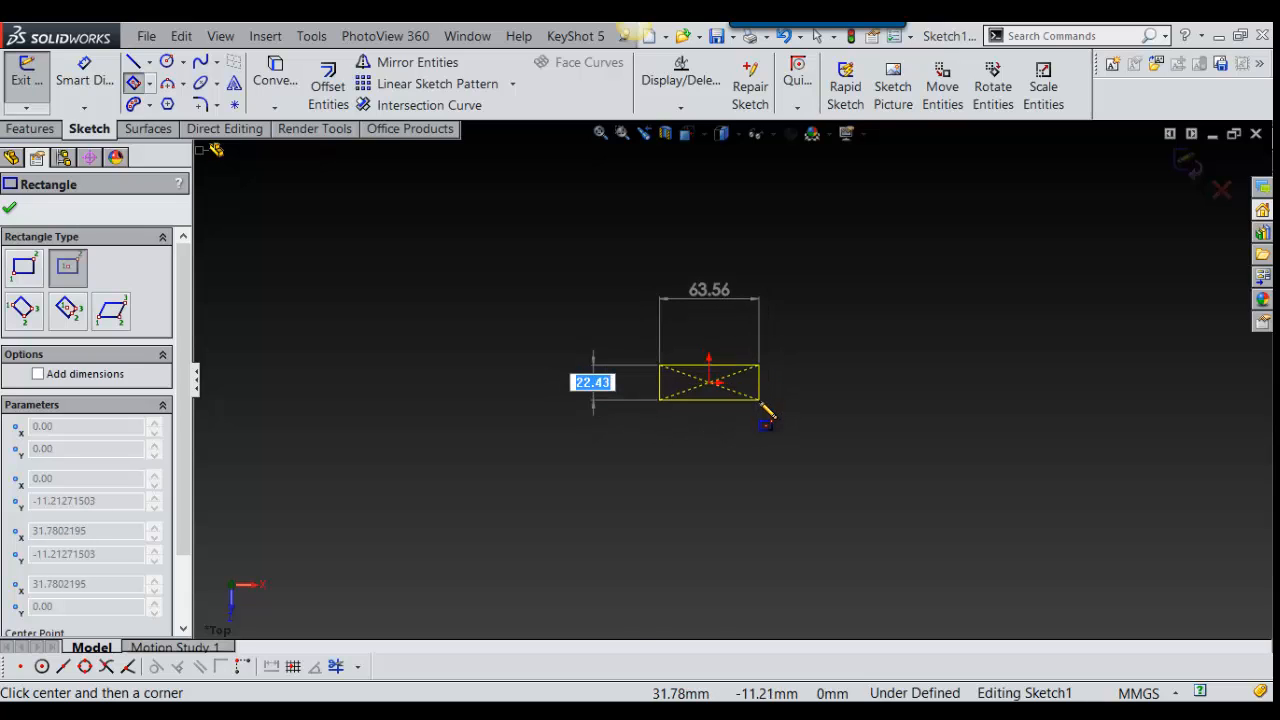
pyautogui.click(768, 412)
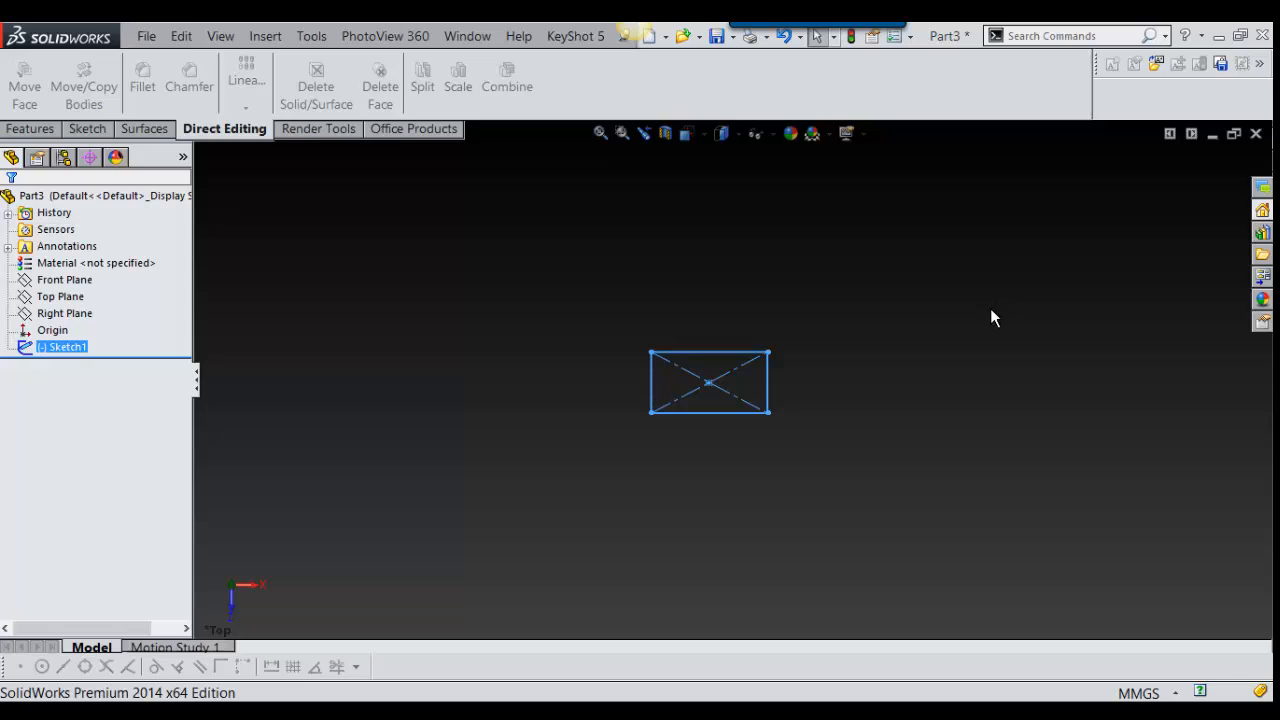
pyautogui.moveTo(993, 317); pyautogui.dragTo(1063, 266, button='right')
pyautogui.press('s')
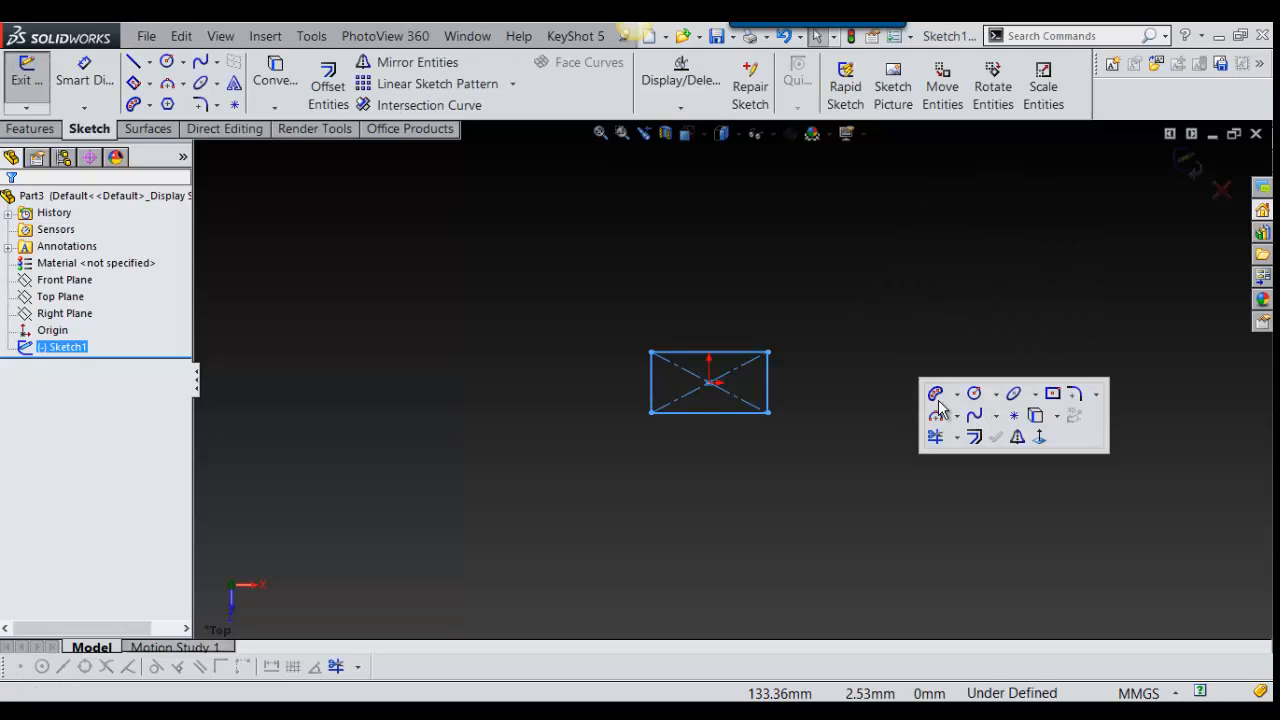
pyautogui.press('s')
pyautogui.moveTo(959, 335); pyautogui.dragTo(1065, 269, button='right')
# Step: Extrude the rectangle 9 mm upward as a blind boss to form the base block
pyautogui.press('s')
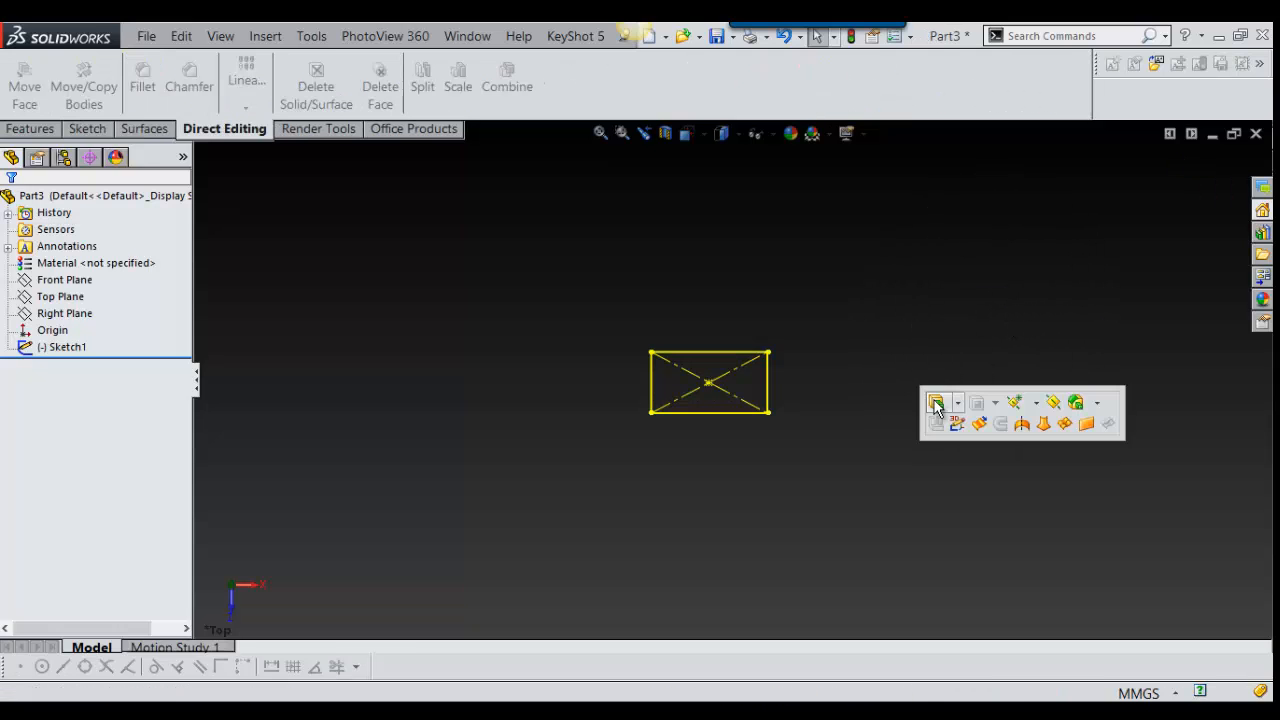
pyautogui.click(936, 408)
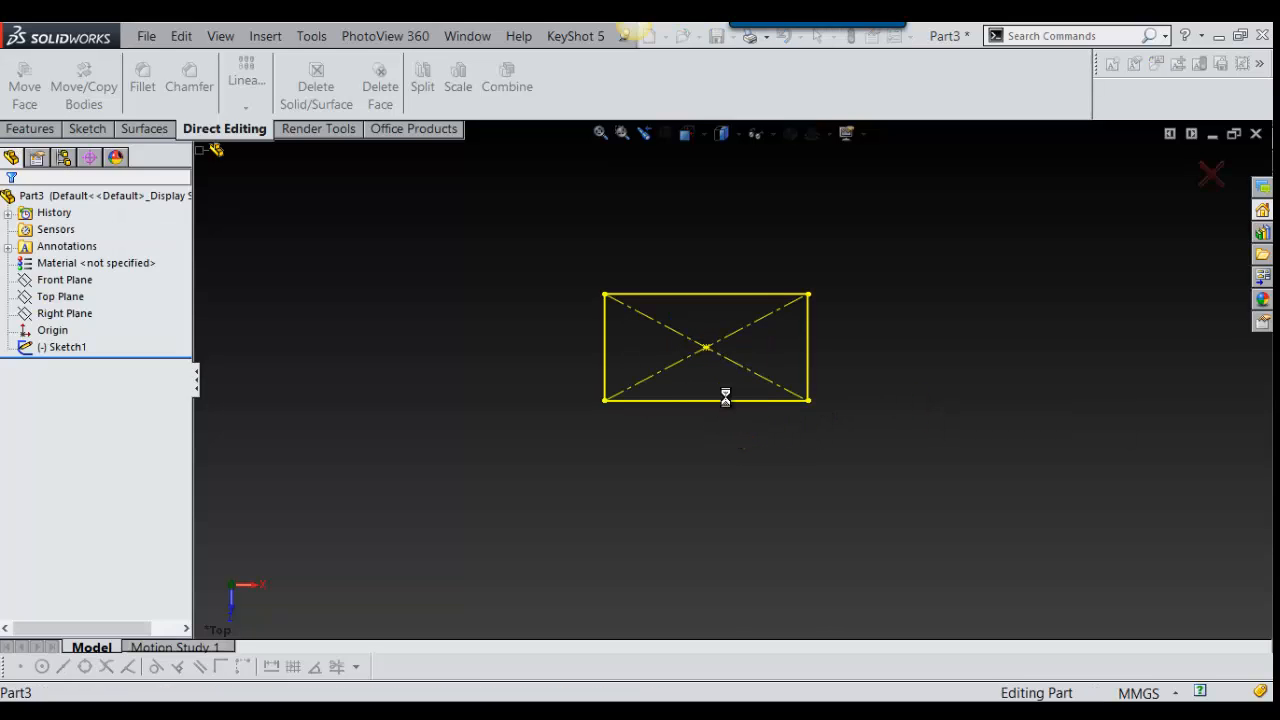
pyautogui.click(726, 399)
pyautogui.click(732, 318)
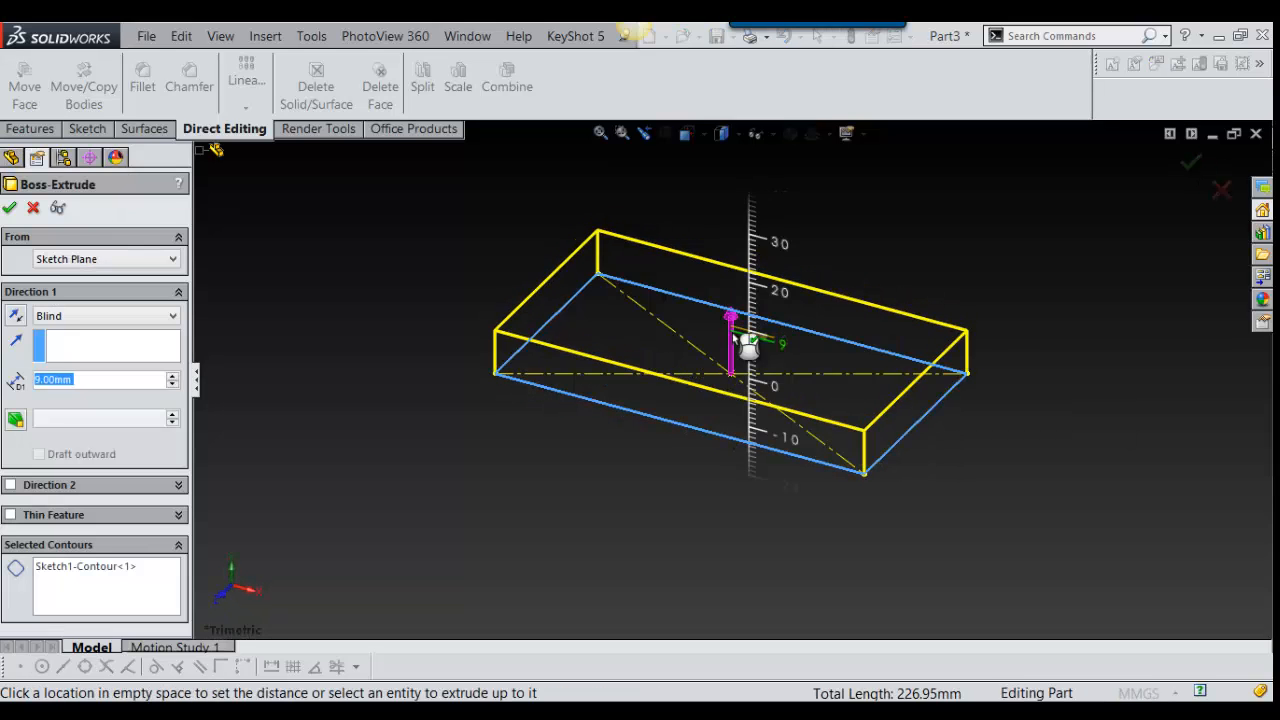
pyautogui.click(732, 330)
pyautogui.rightClick(763, 408)
# Step: Examine the base block's top, side and end faces from several viewing angles
pyautogui.moveTo(763, 408); pyautogui.dragTo(880, 390, button='middle')
pyautogui.scroll(2, 740, 390)
pyautogui.scroll(-3, 794, 420)
pyautogui.scroll(4, 785, 412)
pyautogui.scroll(-3, 700, 330)
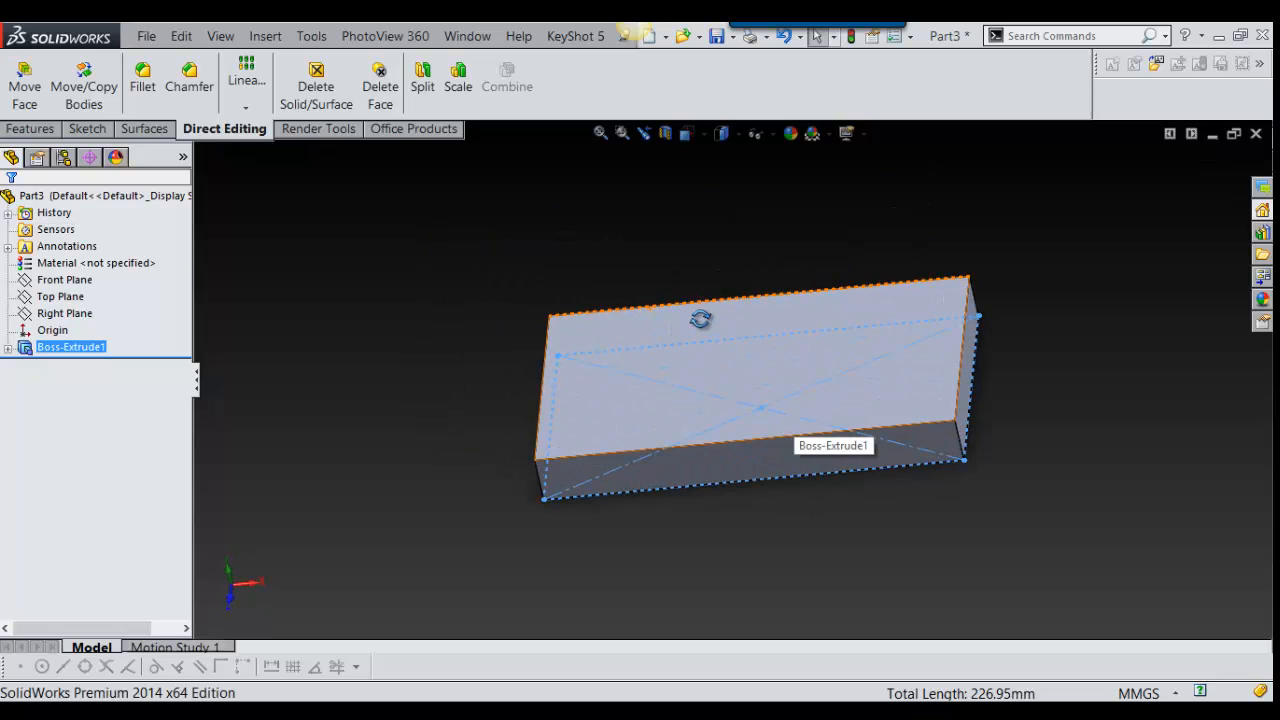
pyautogui.moveTo(700, 319); pyautogui.dragTo(777, 371, button='middle')
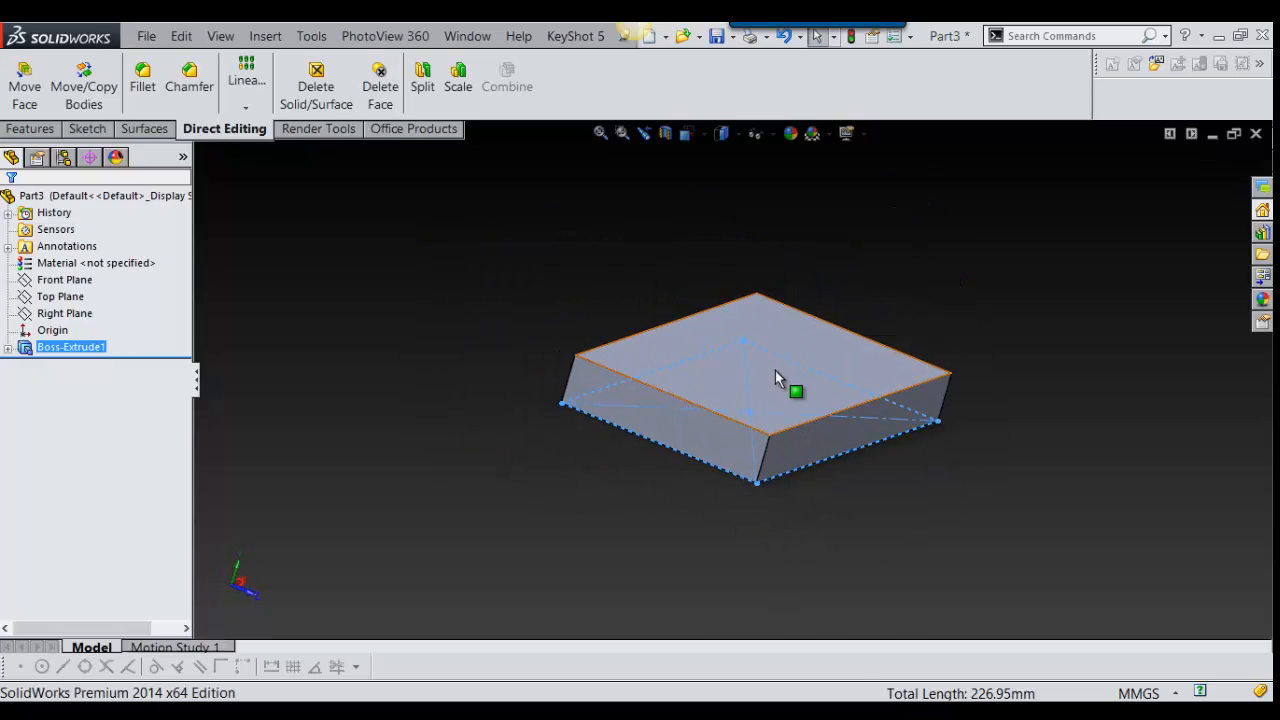
pyautogui.click(689, 435)
pyautogui.click(865, 434)
pyautogui.click(835, 376)
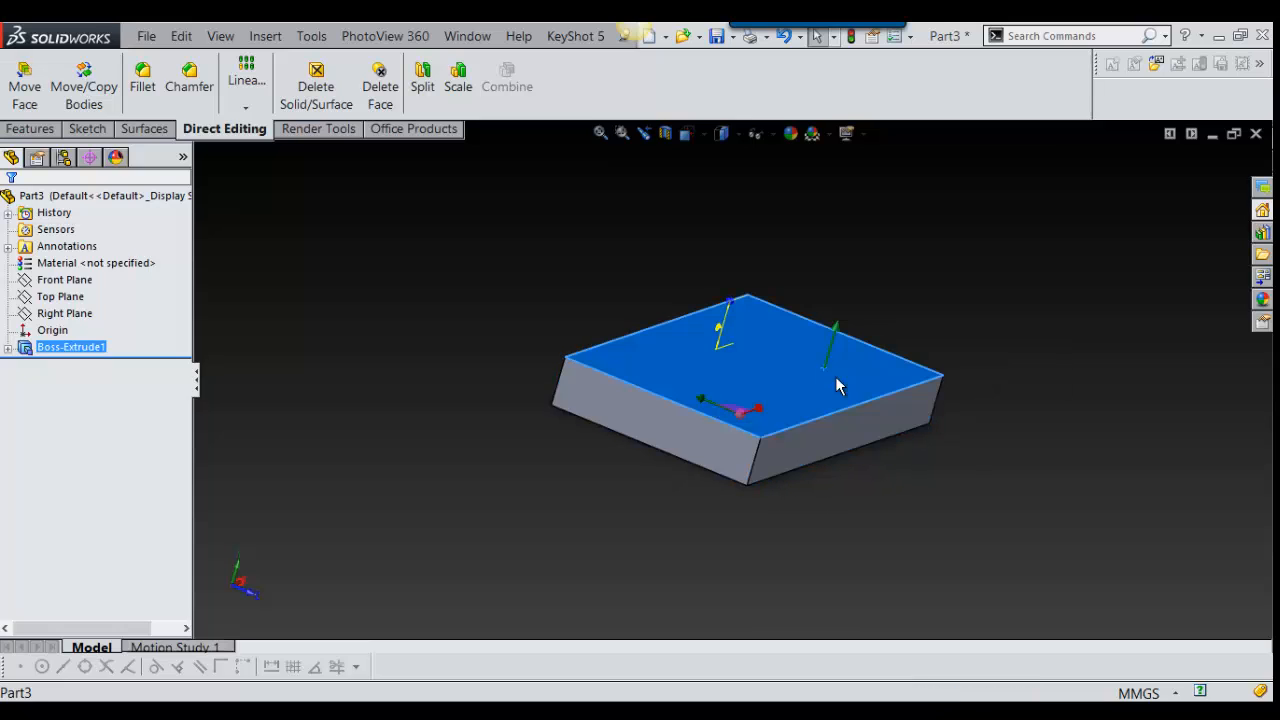
pyautogui.moveTo(835, 376); pyautogui.dragTo(883, 446, button='middle')
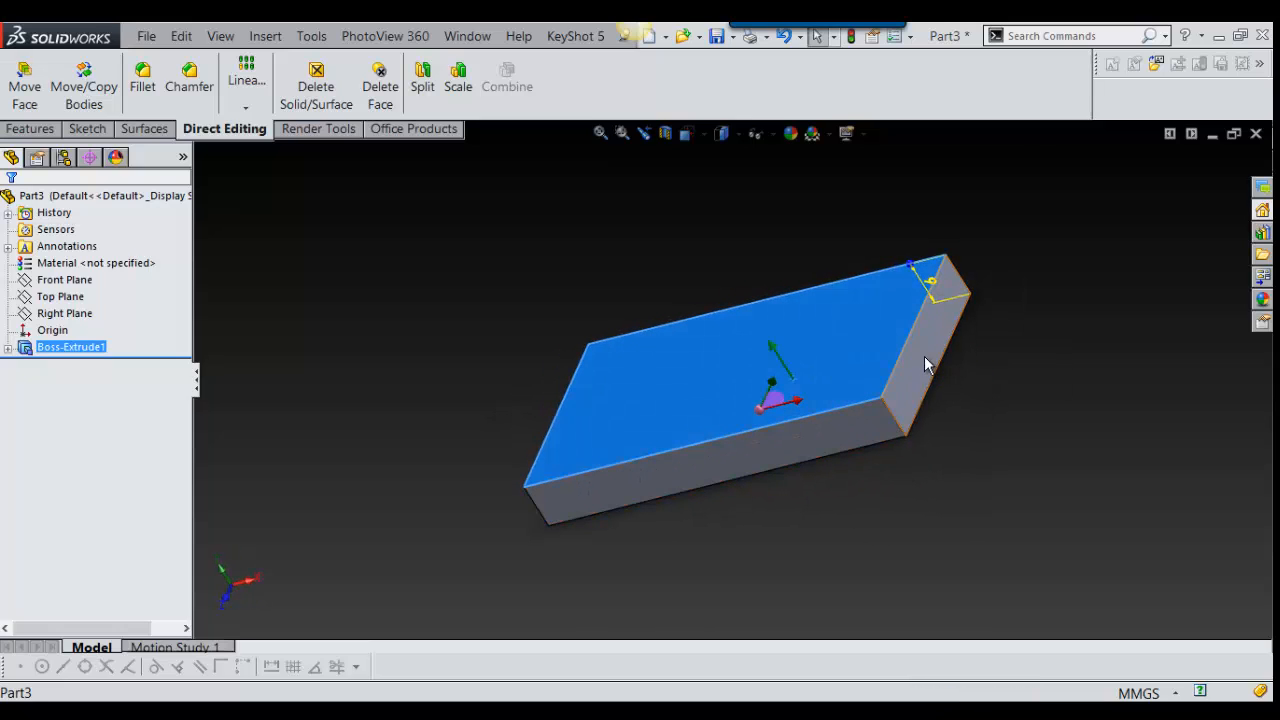
pyautogui.click(888, 357)
# Step: On the block's short end face, sketch a corner rectangle about 18 mm high standing on the face's upper edge
pyautogui.moveTo(861, 508); pyautogui.dragTo(810, 418, button='middle')
pyautogui.scroll(-4, 720, 355)
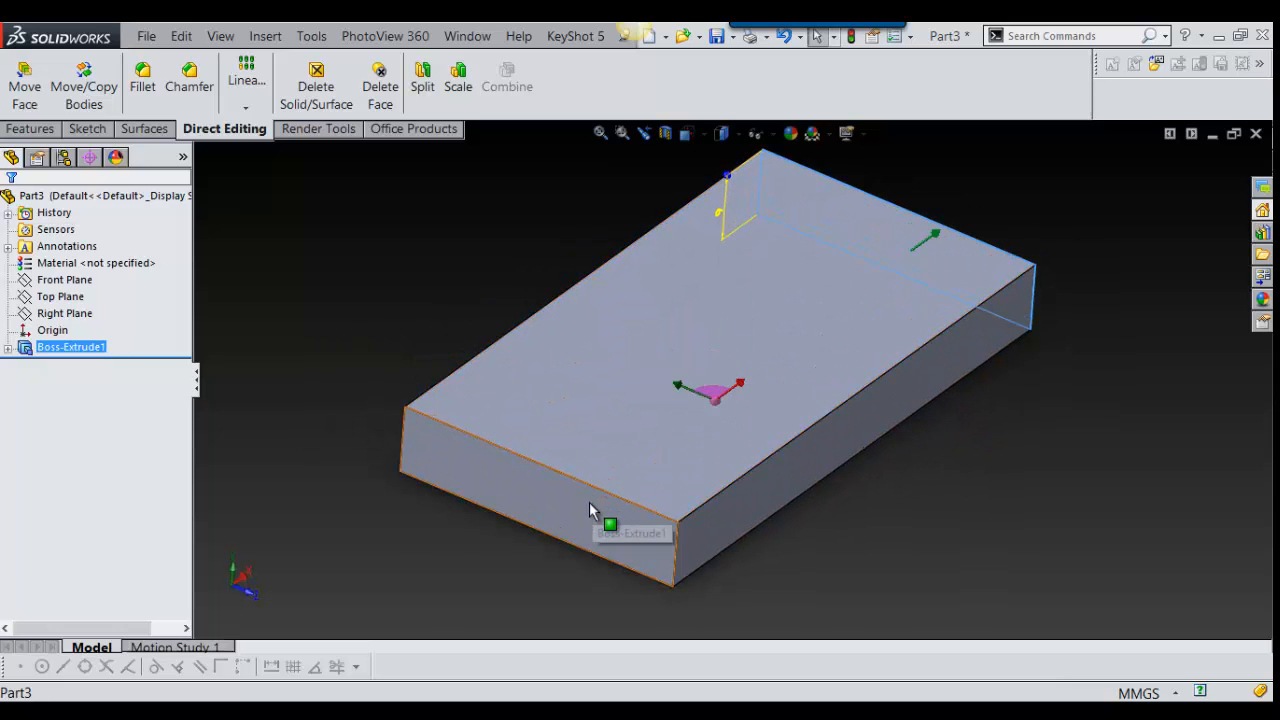
pyautogui.scroll(2, 716, 378)
pyautogui.moveTo(711, 374); pyautogui.dragTo(709, 426, button='middle')
pyautogui.scroll(-3, 631, 401)
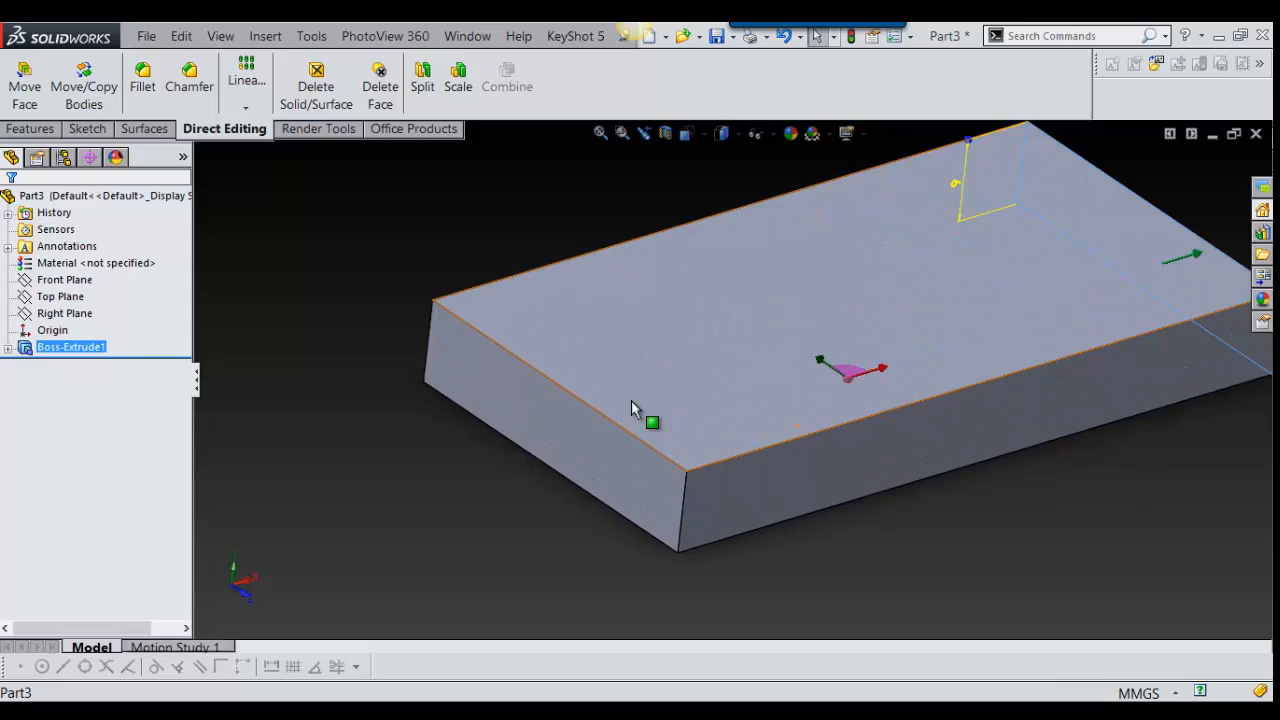
pyautogui.click(604, 464)
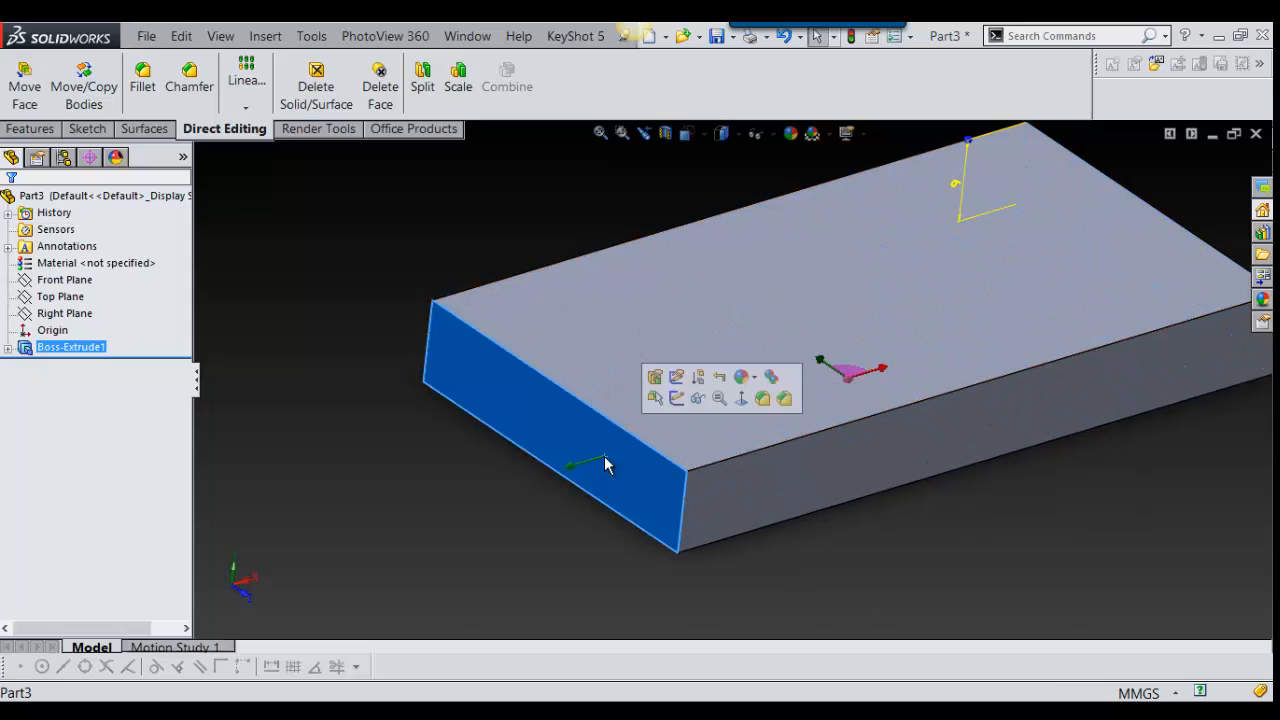
pyautogui.click(553, 432)
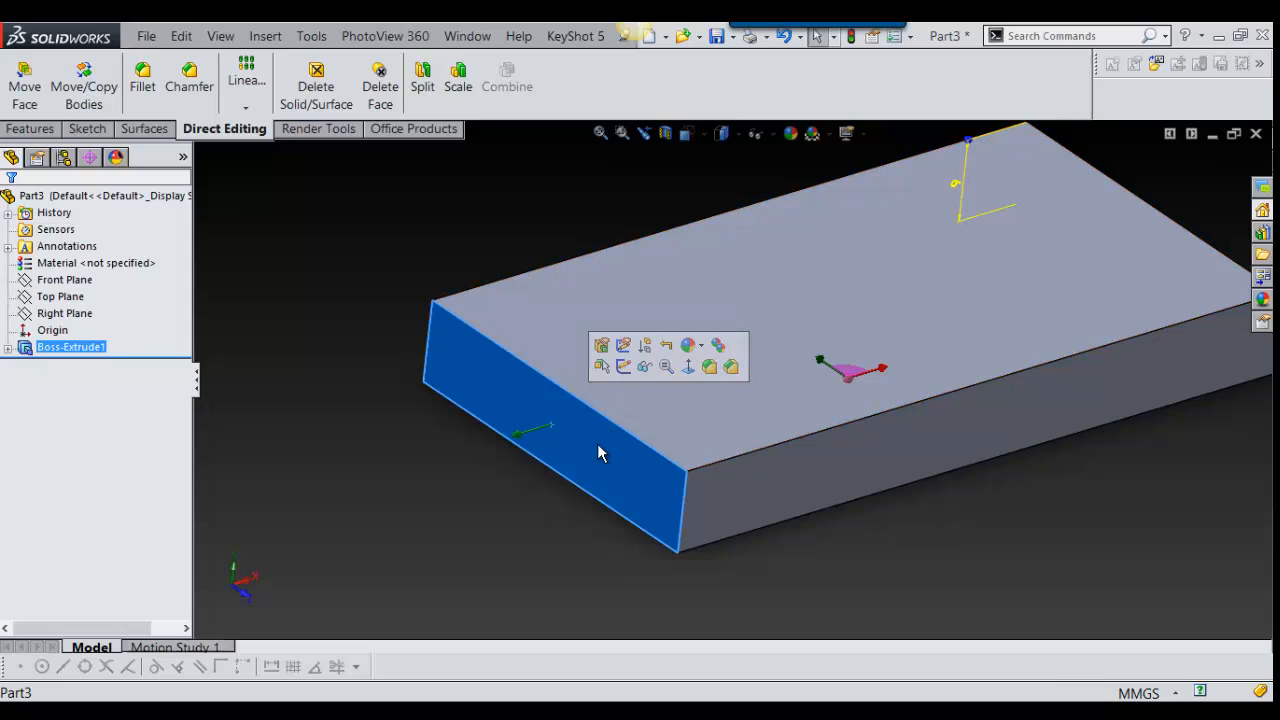
pyautogui.click(624, 367)
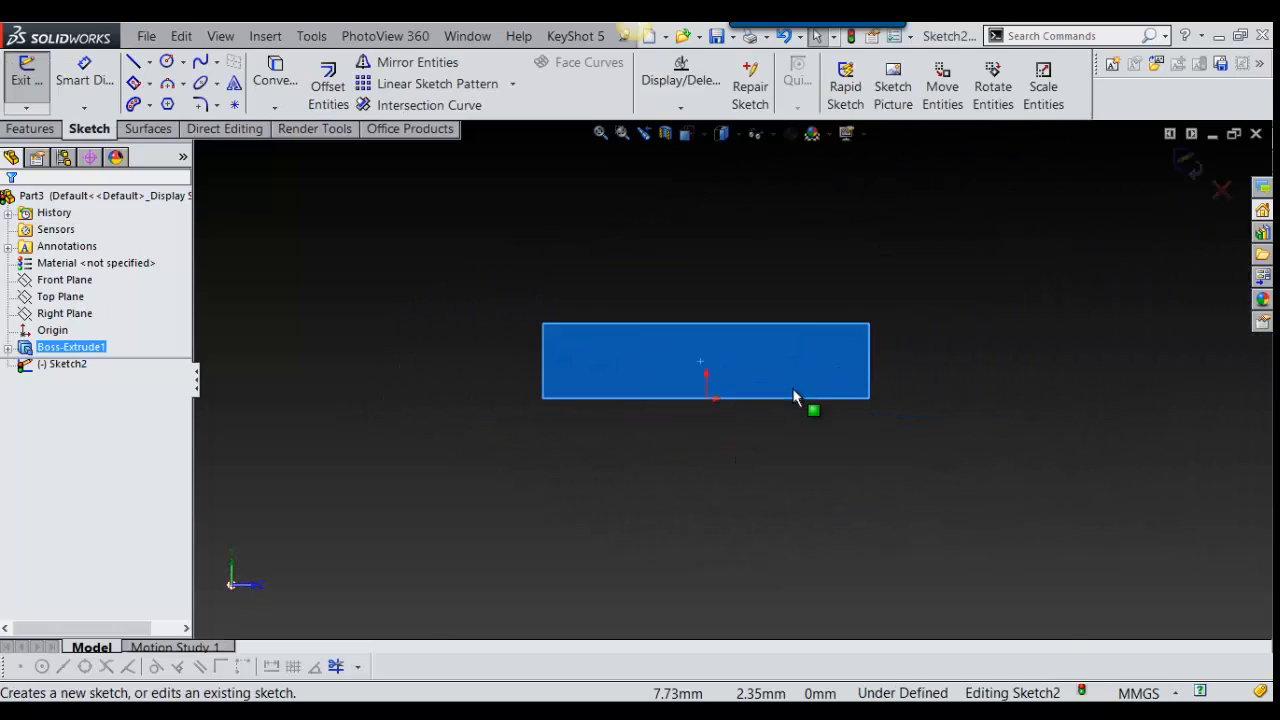
pyautogui.moveTo(938, 386); pyautogui.dragTo(932, 458, button='right')
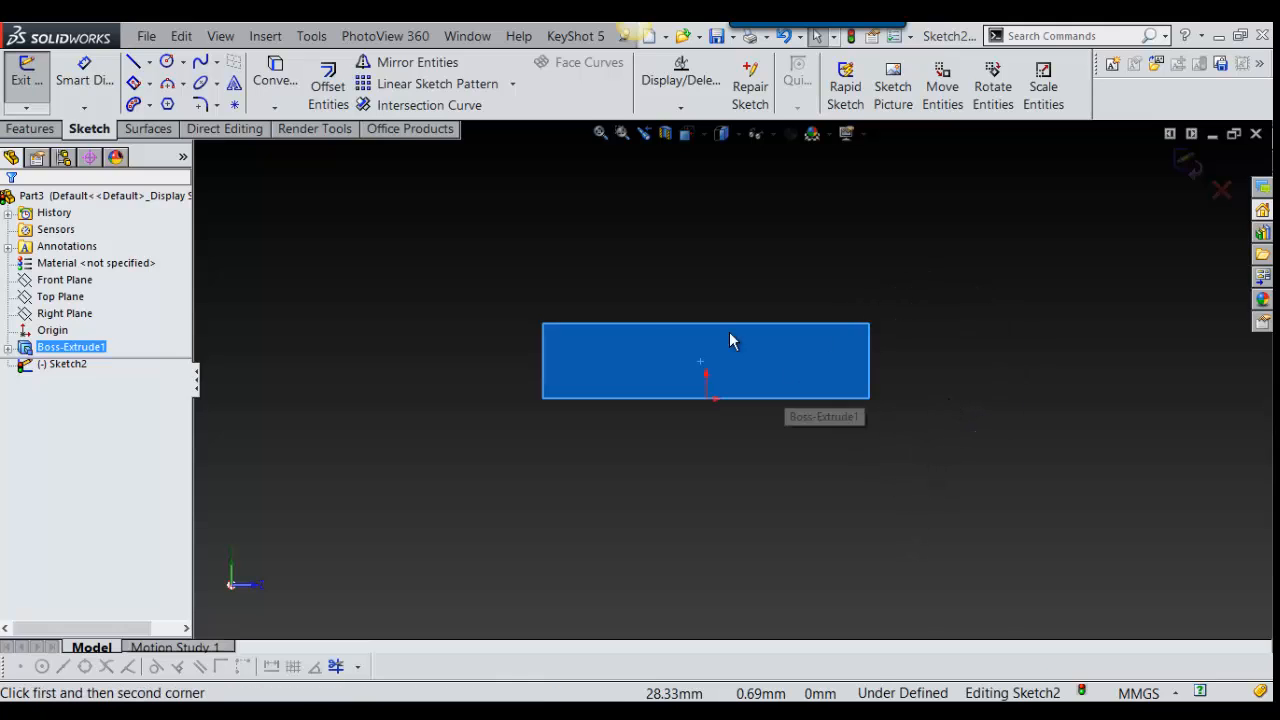
pyautogui.click(580, 323)
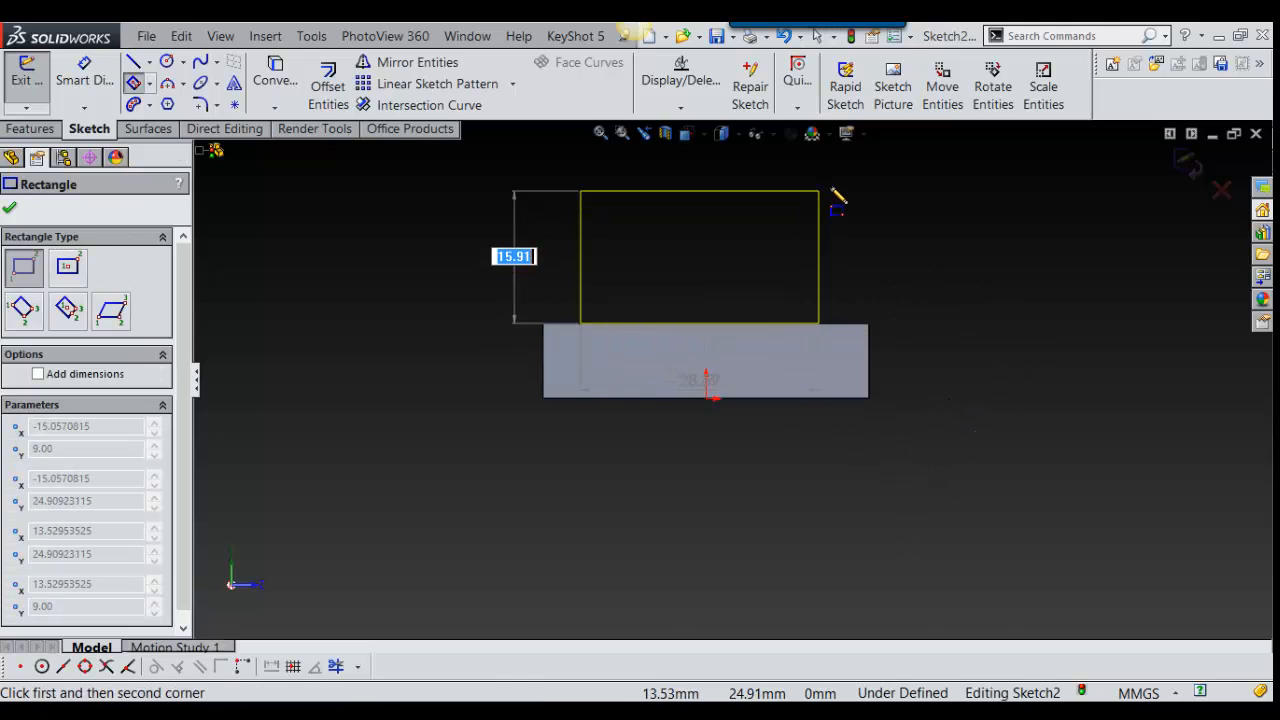
pyautogui.click(831, 171)
pyautogui.moveTo(934, 261); pyautogui.dragTo(826, 262, button='right')
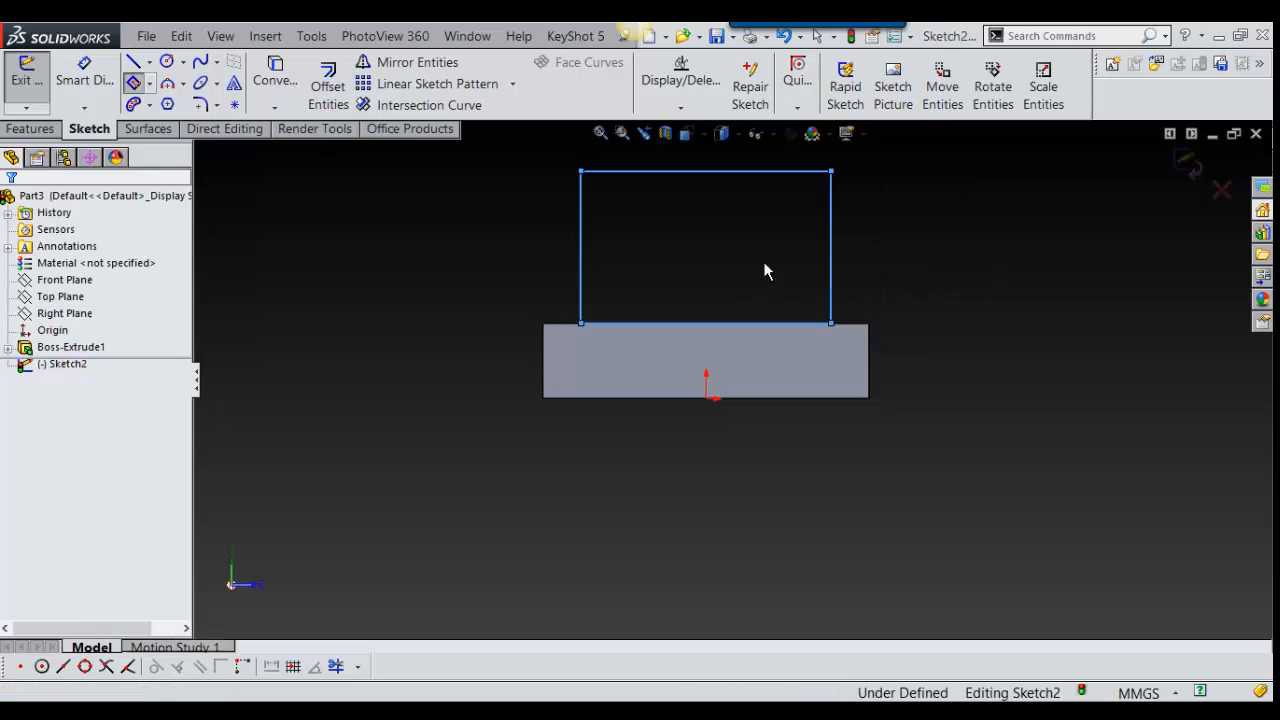
# Step: Place one sketch point at the midpoint of the rectangle's top edge and another on the origin
pyautogui.scroll(-1, 766, 234)
pyautogui.scroll(2, 766, 234)
pyautogui.moveTo(870, 323); pyautogui.dragTo(871, 324, button='right')
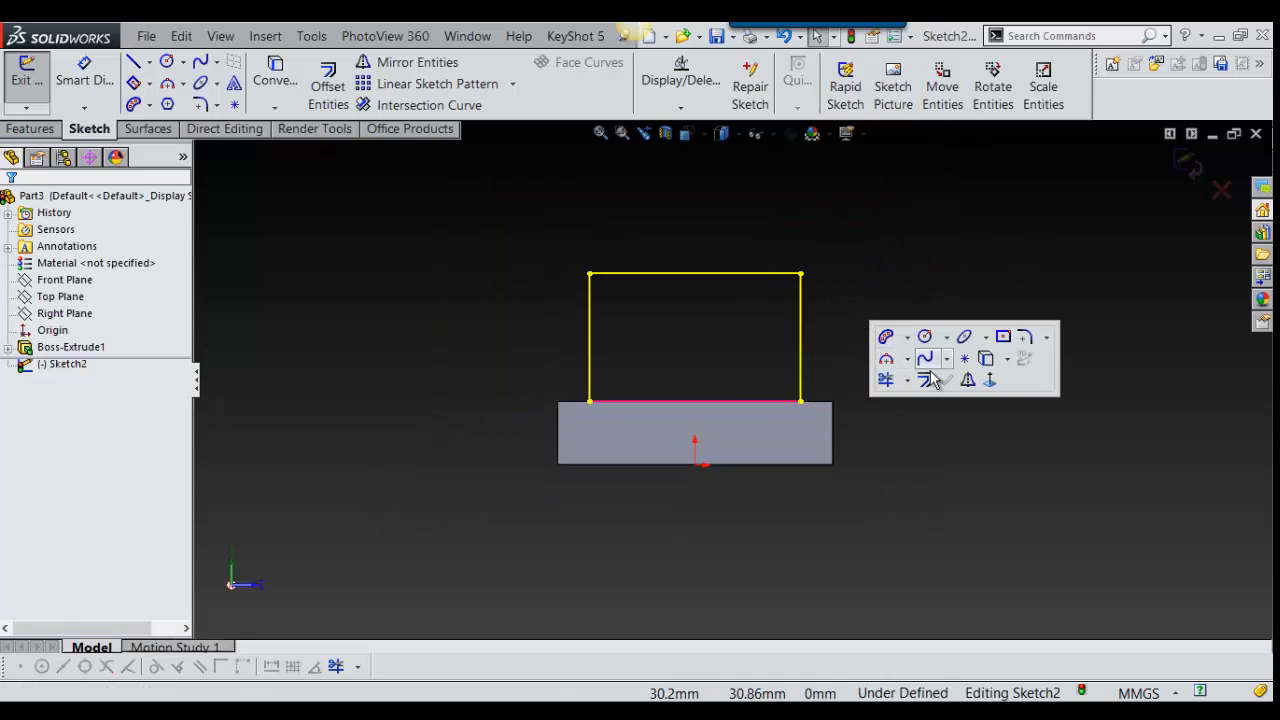
pyautogui.click(965, 361)
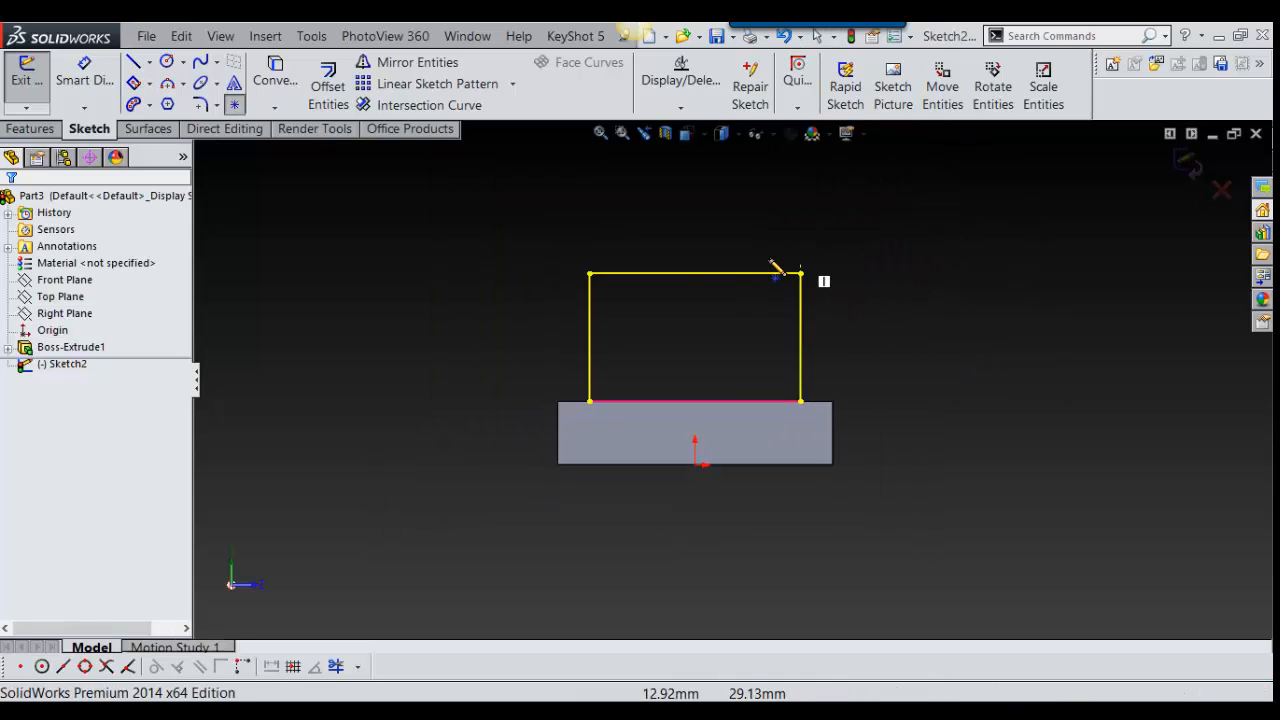
pyautogui.click(695, 273)
pyautogui.scroll(-3, 714, 400)
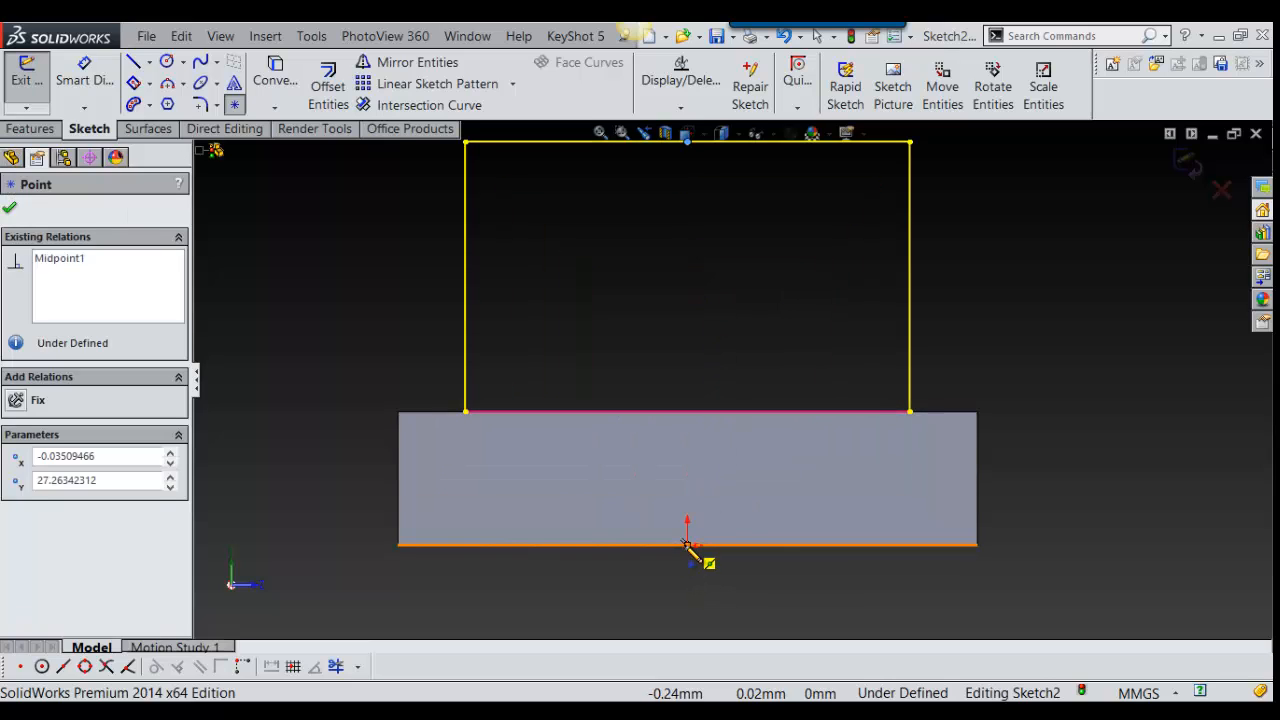
pyautogui.click(688, 546)
pyautogui.press('Escape')
# Step: Add a vertical relation between the top midpoint and the origin point to center the rectangle on the block
pyautogui.scroll(3, 958, 376)
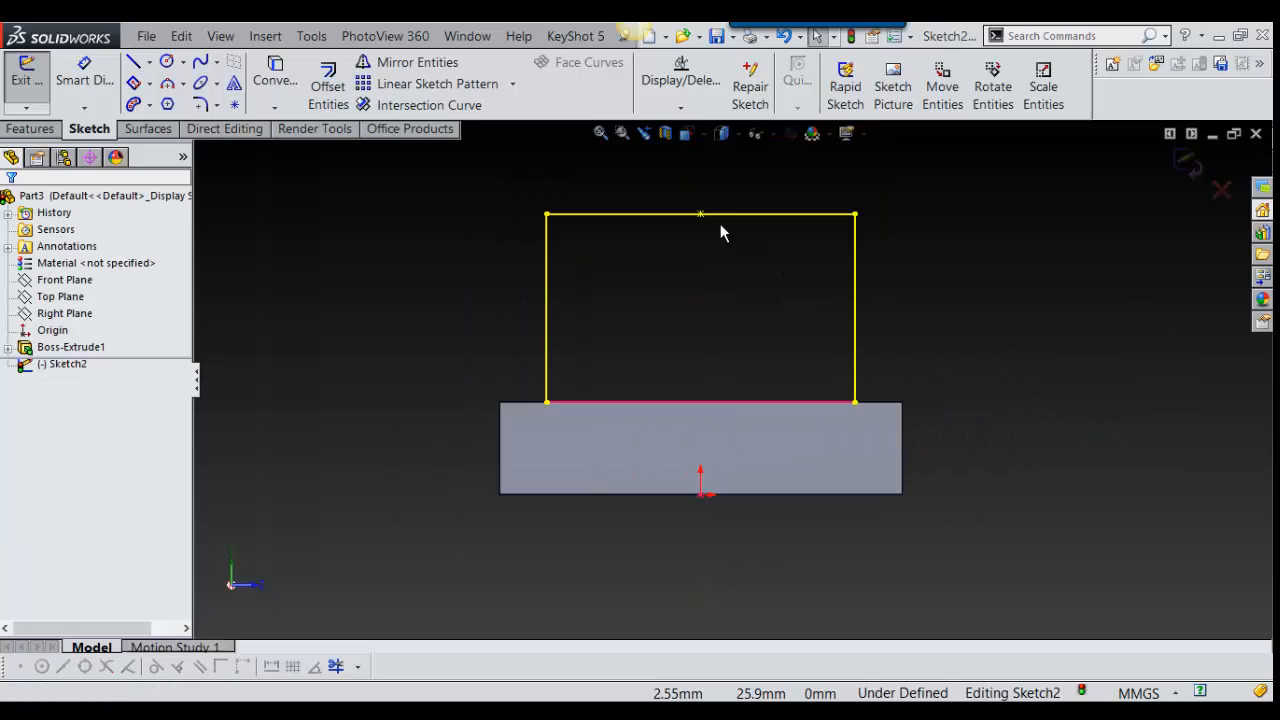
pyautogui.click(700, 215)
pyautogui.keyDown('ctrl'); pyautogui.click(703, 494); pyautogui.keyUp('ctrl')
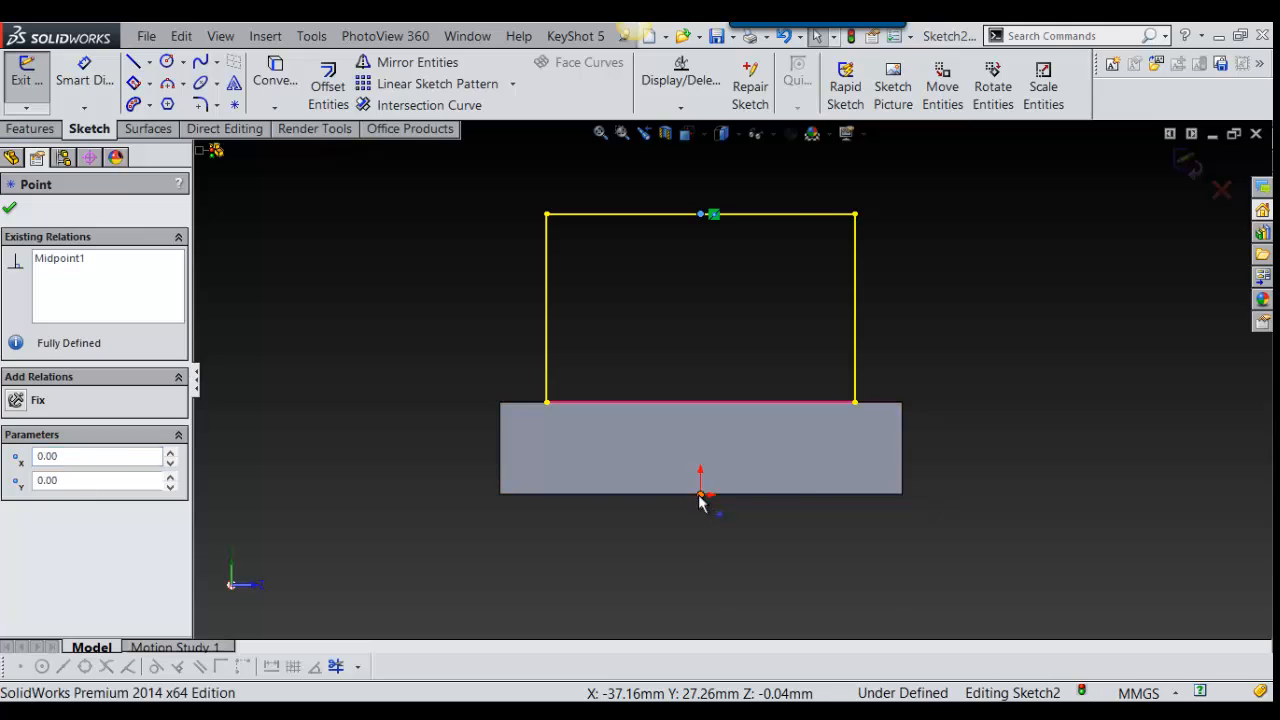
pyautogui.click(771, 416)
pyautogui.scroll(-3, 808, 229)
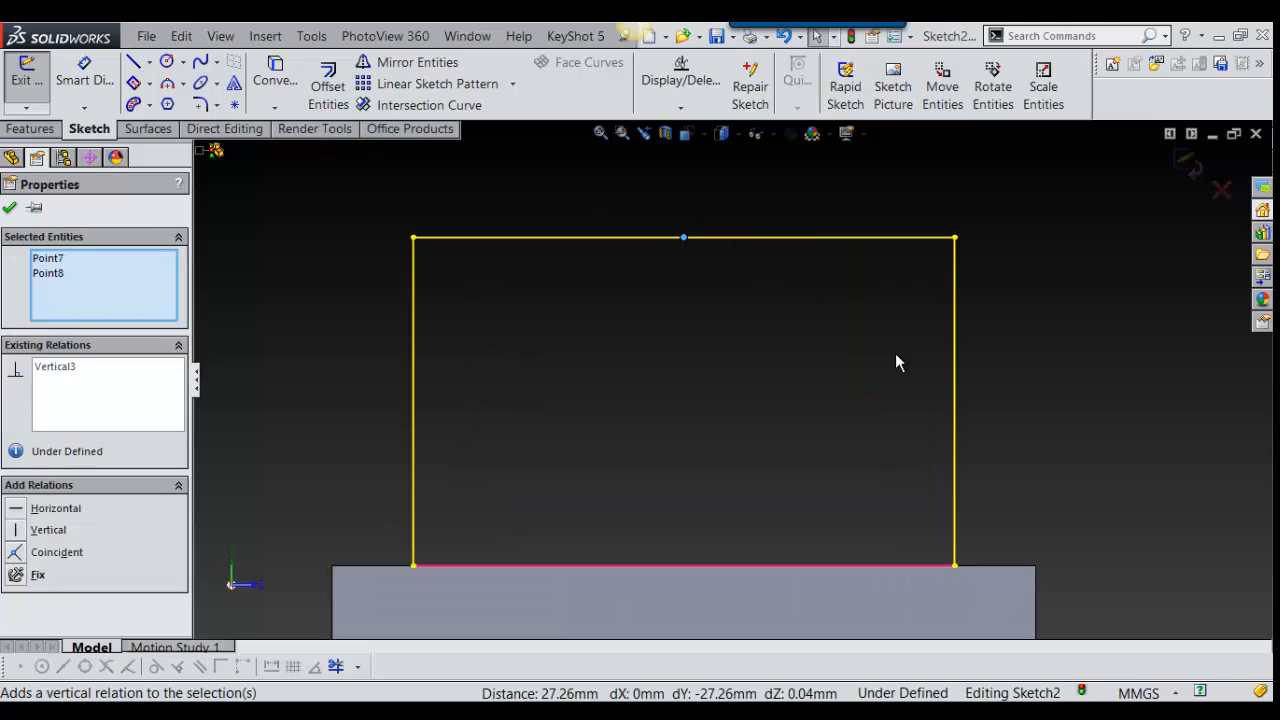
# Step: Narrow the rectangle symmetrically by moving its vertical side inward until it is slightly narrower than its height
pyautogui.click(953, 400)
pyautogui.scroll(4, 800, 412)
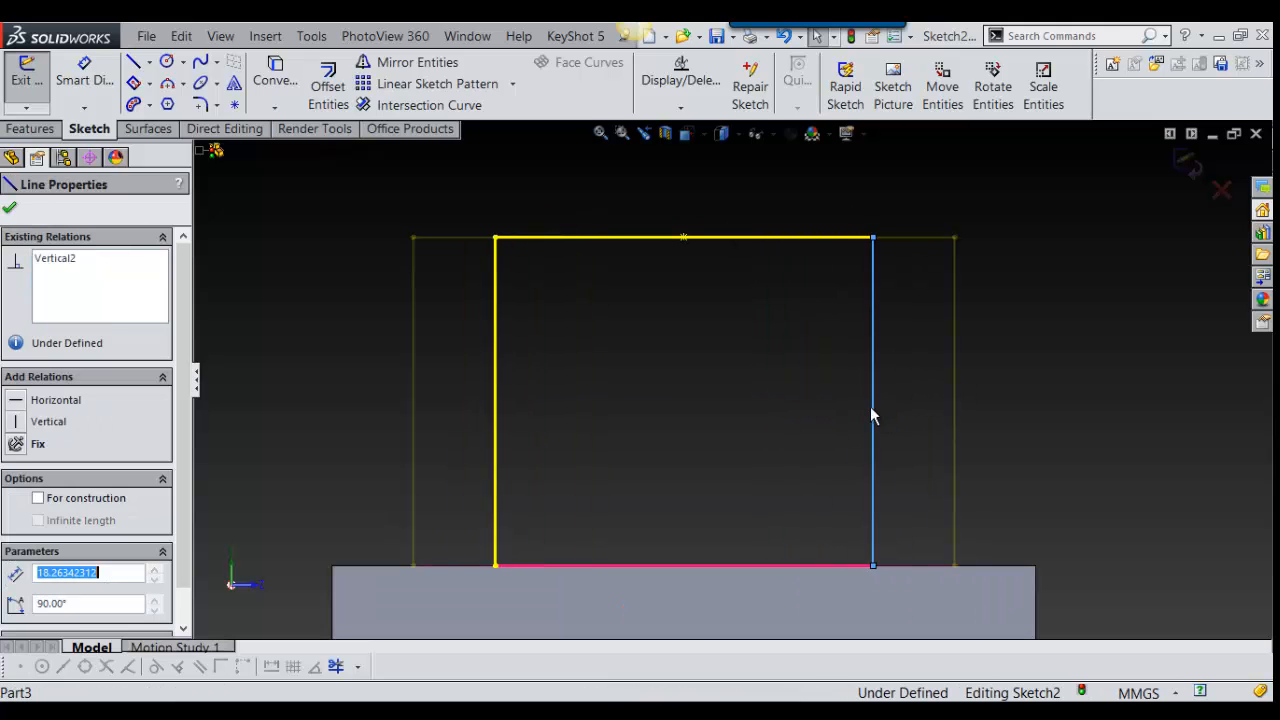
pyautogui.moveTo(790, 400); pyautogui.dragTo(773, 400)
# Step: Draw a circle centered on the top edge's midpoint, with its radius reaching the rectangle's upper corner
pyautogui.moveTo(845, 288)
pyautogui.mouseDown(button='right')
pyautogui.moveTo(860, 314)
pyautogui.moveTo(978, 260)
pyautogui.mouseUp(button='right')
pyautogui.scroll(-3, 716, 320)
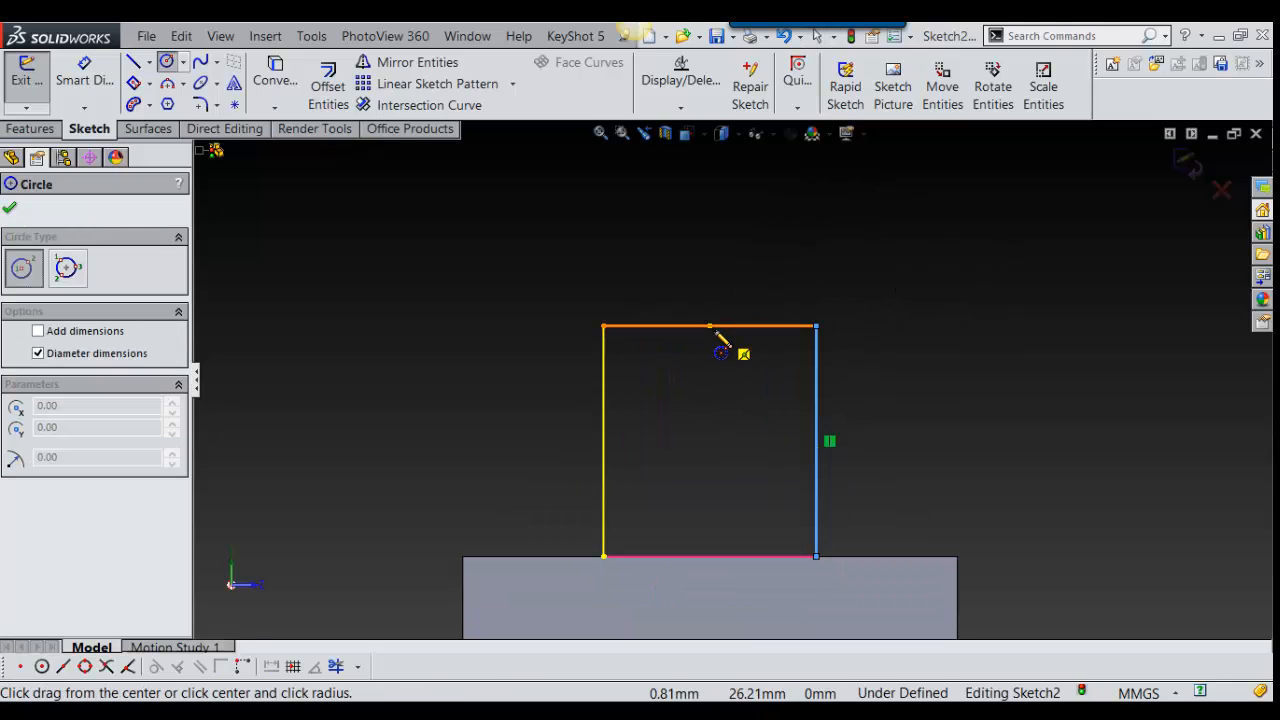
pyautogui.click(710, 326)
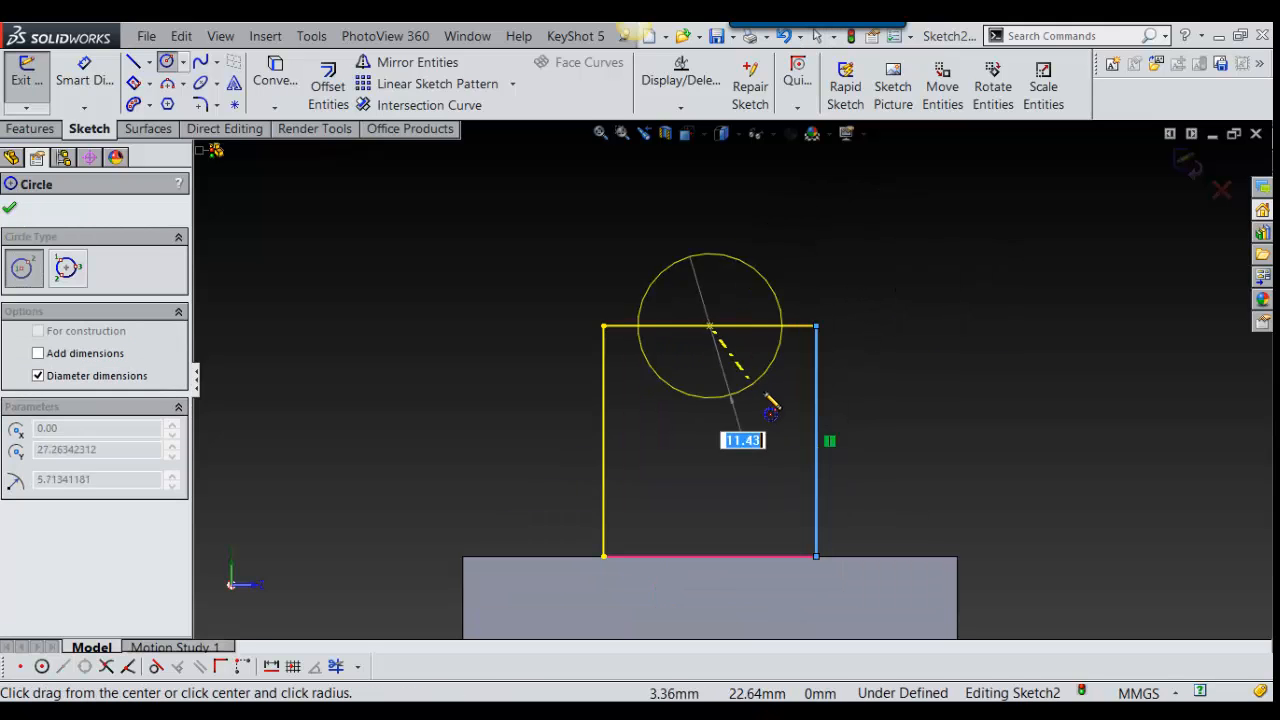
pyautogui.click(820, 345)
# Step: Power-trim the circle's lower half and the rectangle's top line to leave an arch-topped profile
pyautogui.moveTo(870, 345); pyautogui.dragTo(935, 420, button='right')
pyautogui.click(948, 449)
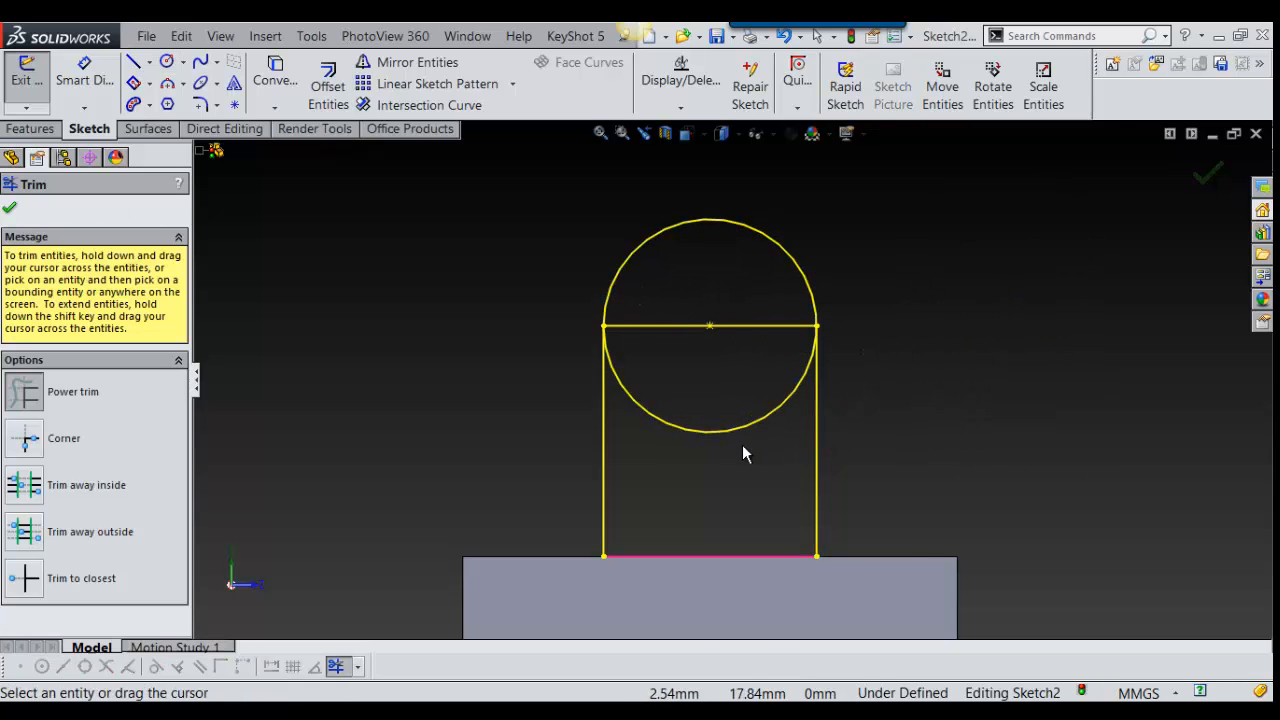
pyautogui.moveTo(742, 444); pyautogui.dragTo(760, 318)
# Step: Draw a smaller circle inside the profile, concentric with the arch, for a through hole
pyautogui.moveTo(957, 322); pyautogui.dragTo(1030, 308, button='right')
pyautogui.click(709, 326)
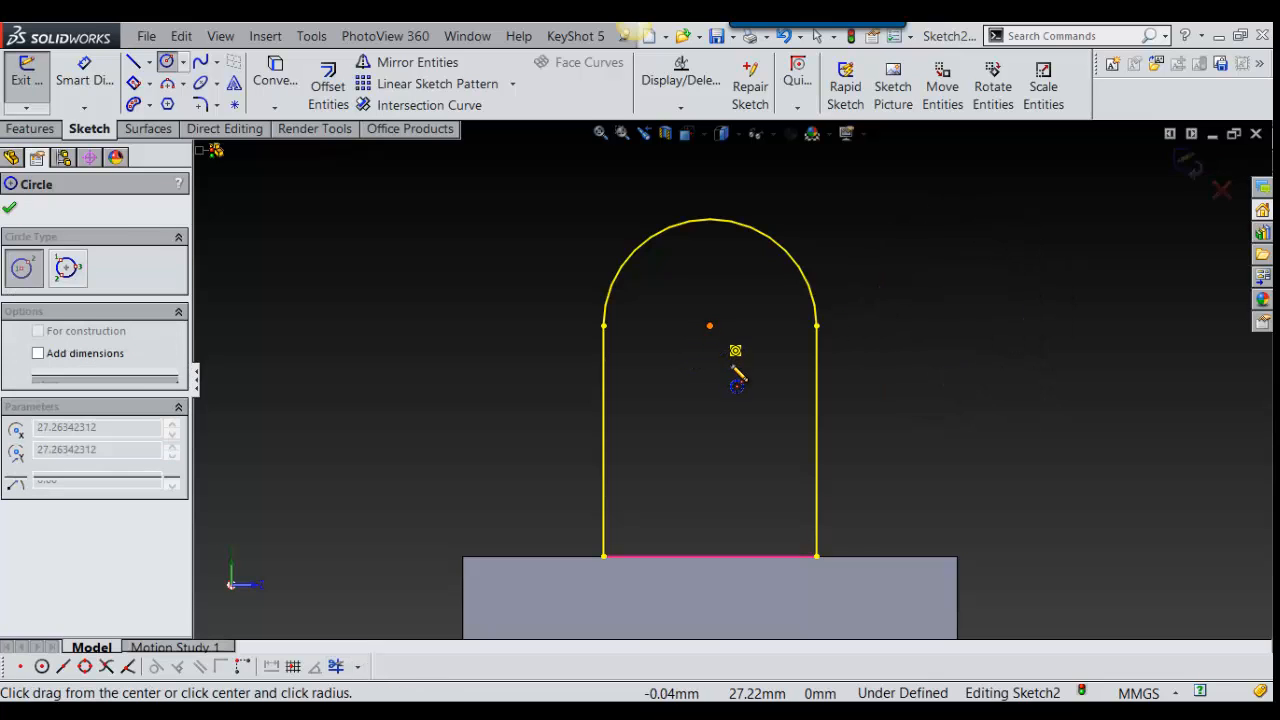
pyautogui.click(736, 372)
# Step: Extrude the arch-topped profile with its hole 9 mm blind, reversed inward over the base block, merging the result
pyautogui.hotkey('ctrl', 'b')
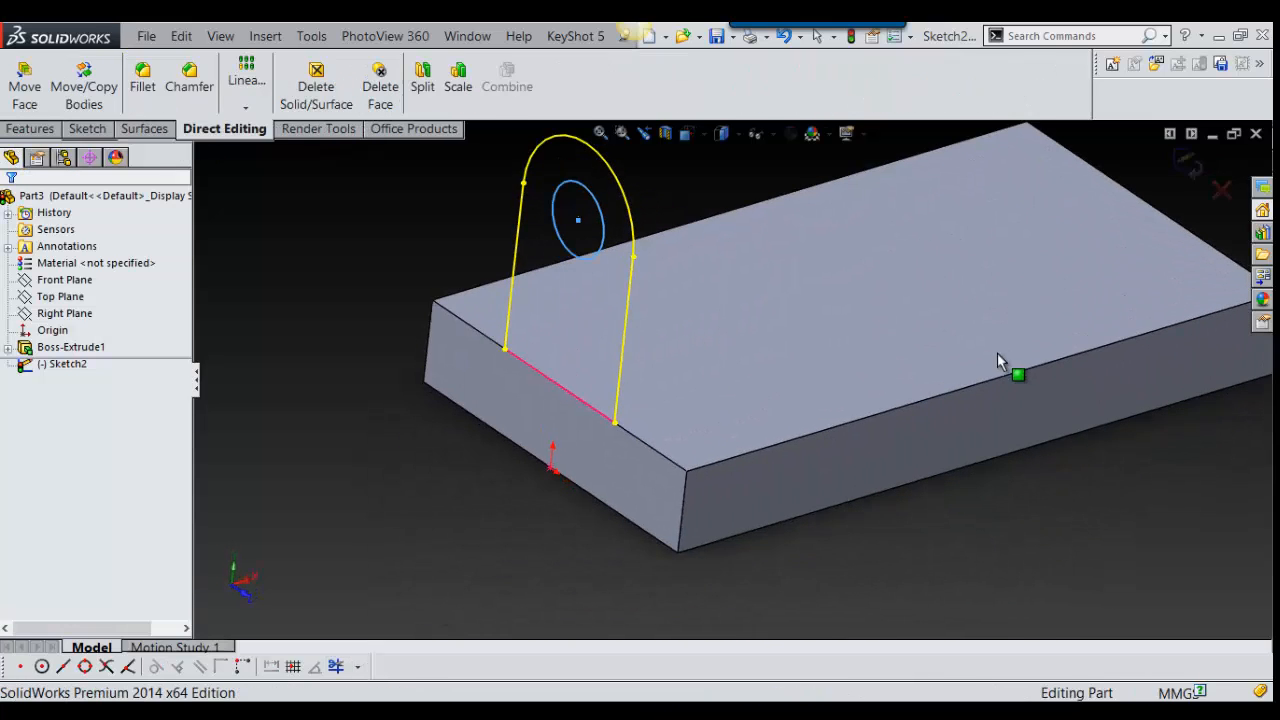
pyautogui.press('s')
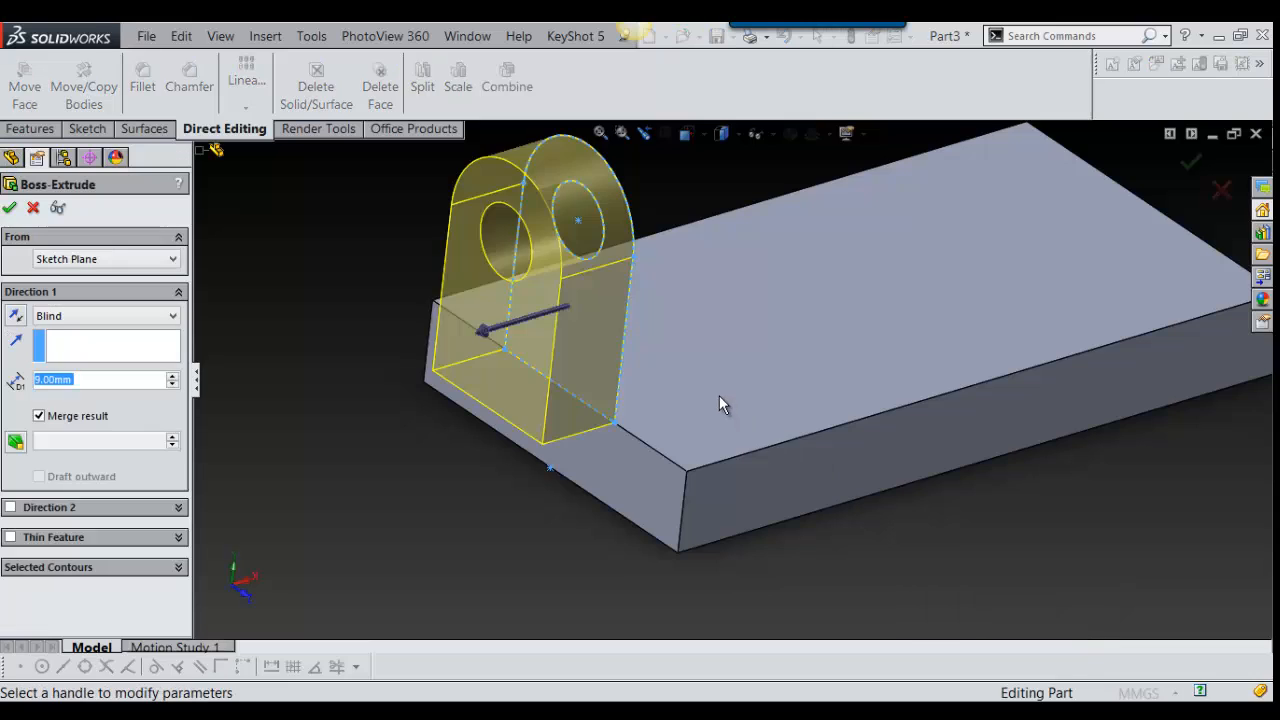
pyautogui.moveTo(718, 394); pyautogui.dragTo(600, 388, button='middle')
pyautogui.click(13, 316)
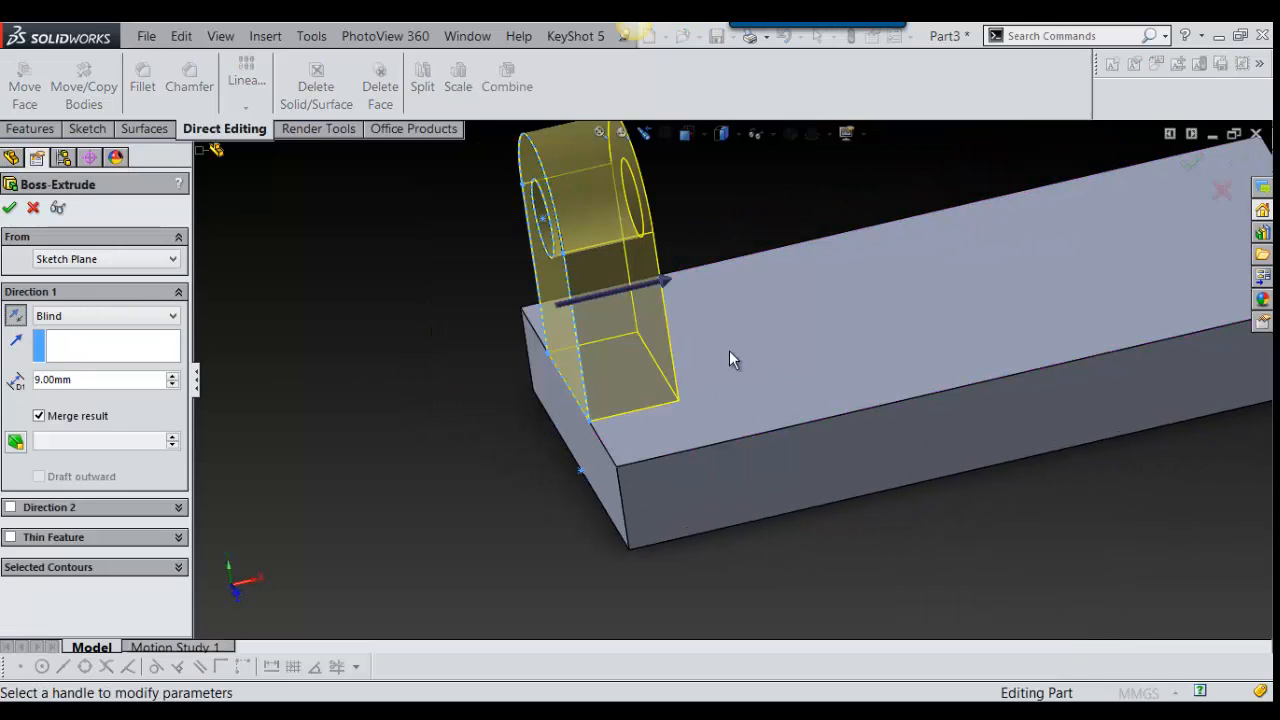
pyautogui.scroll(-5, 687, 276)
pyautogui.scroll(3, 760, 320)
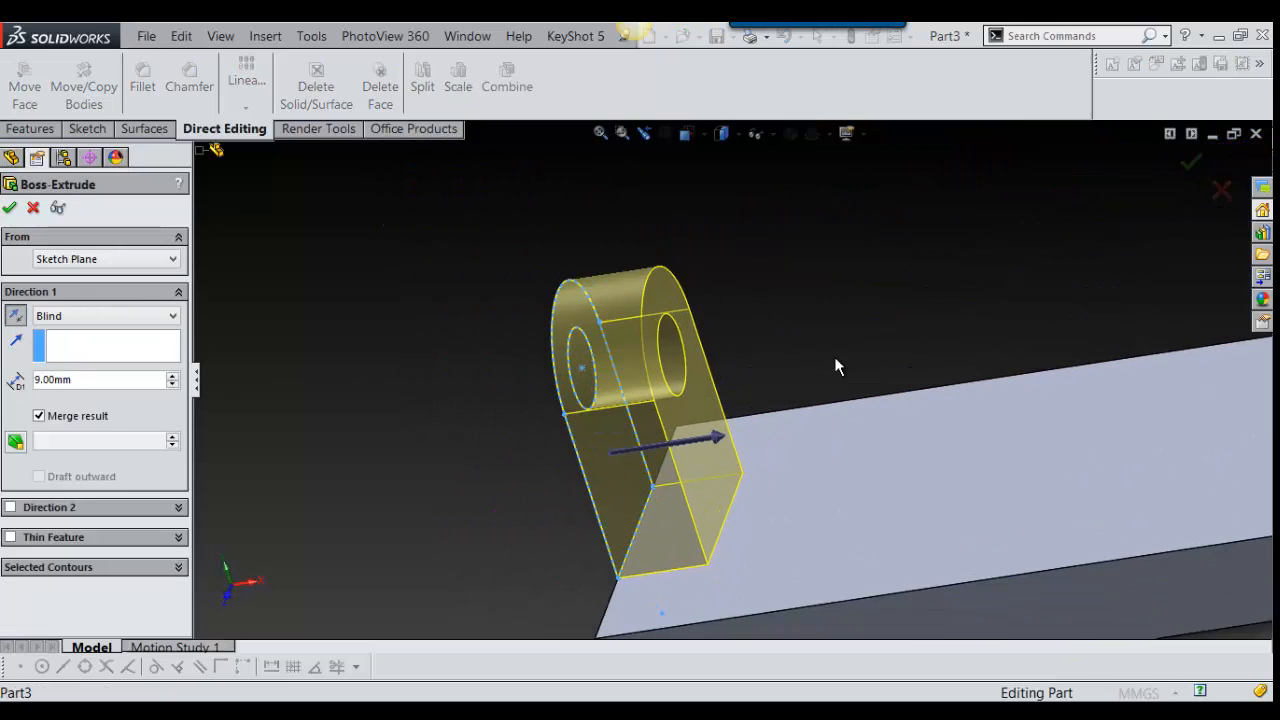
pyautogui.click(11, 209)
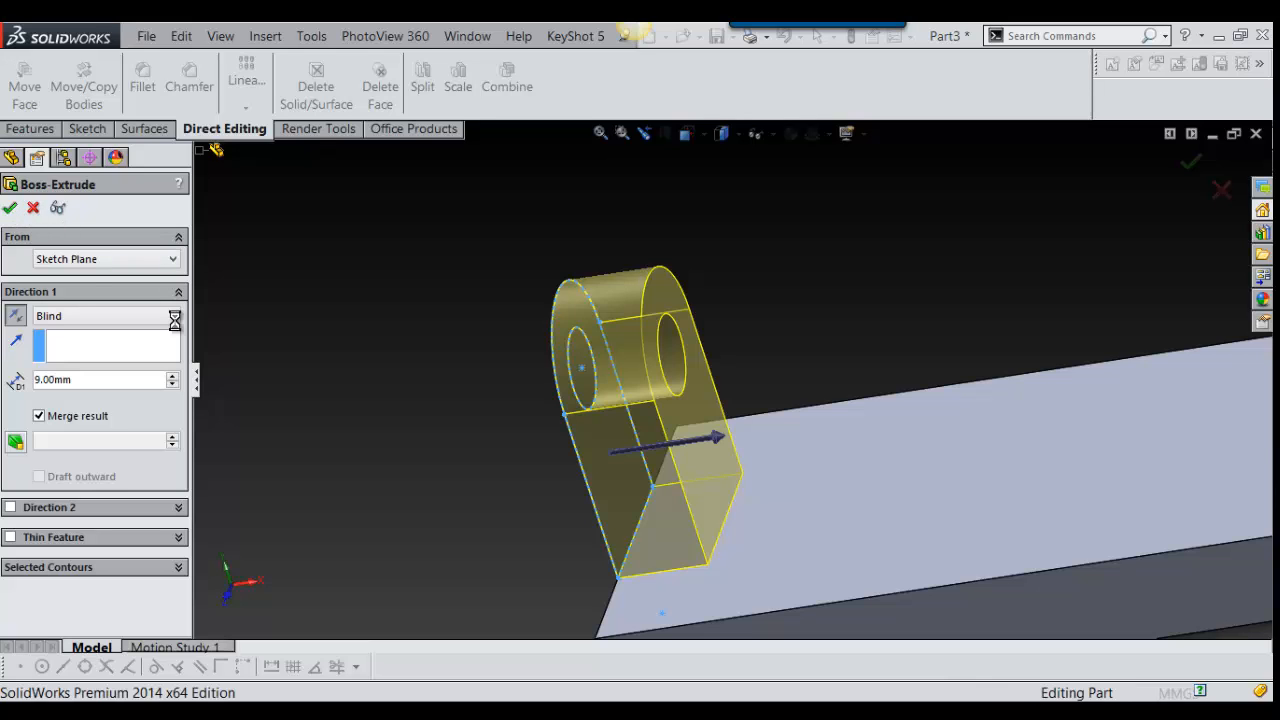
# Step: Examine the lug, its through hole and its inner face from several angles
pyautogui.moveTo(873, 400); pyautogui.dragTo(814, 363, button='middle')
pyautogui.scroll(-5, 806, 294)
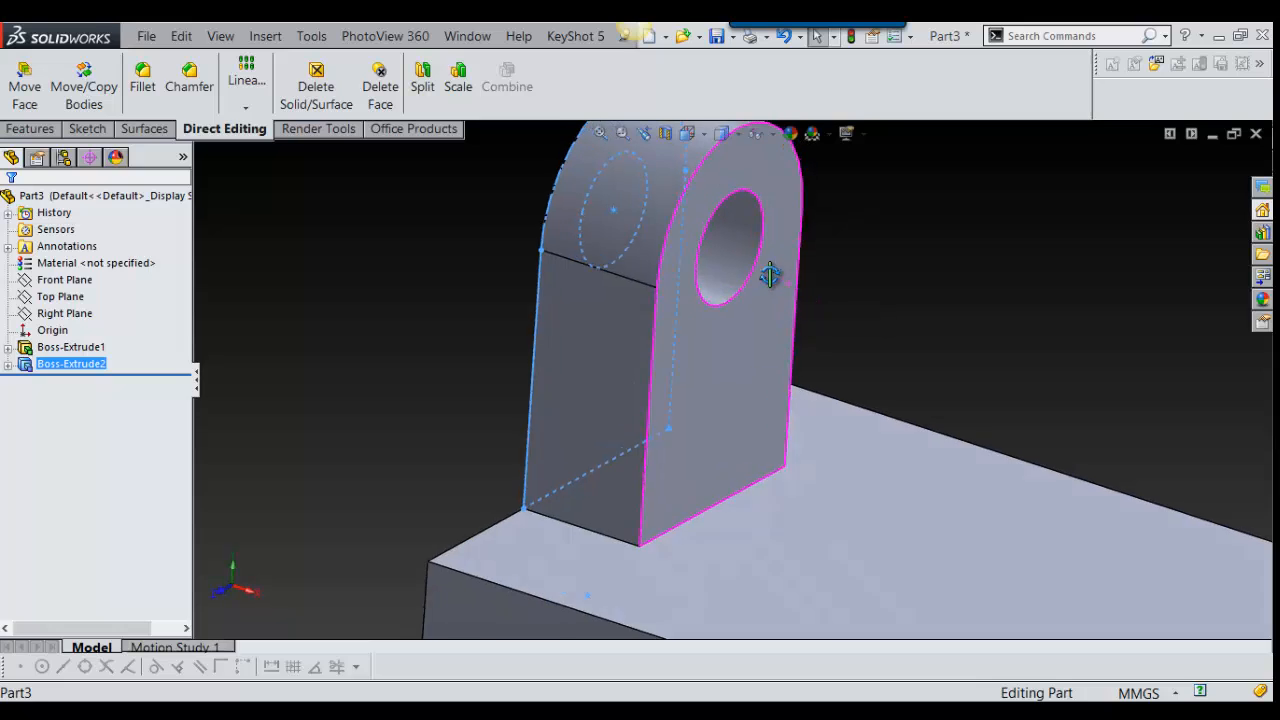
pyautogui.scroll(-1, 735, 283)
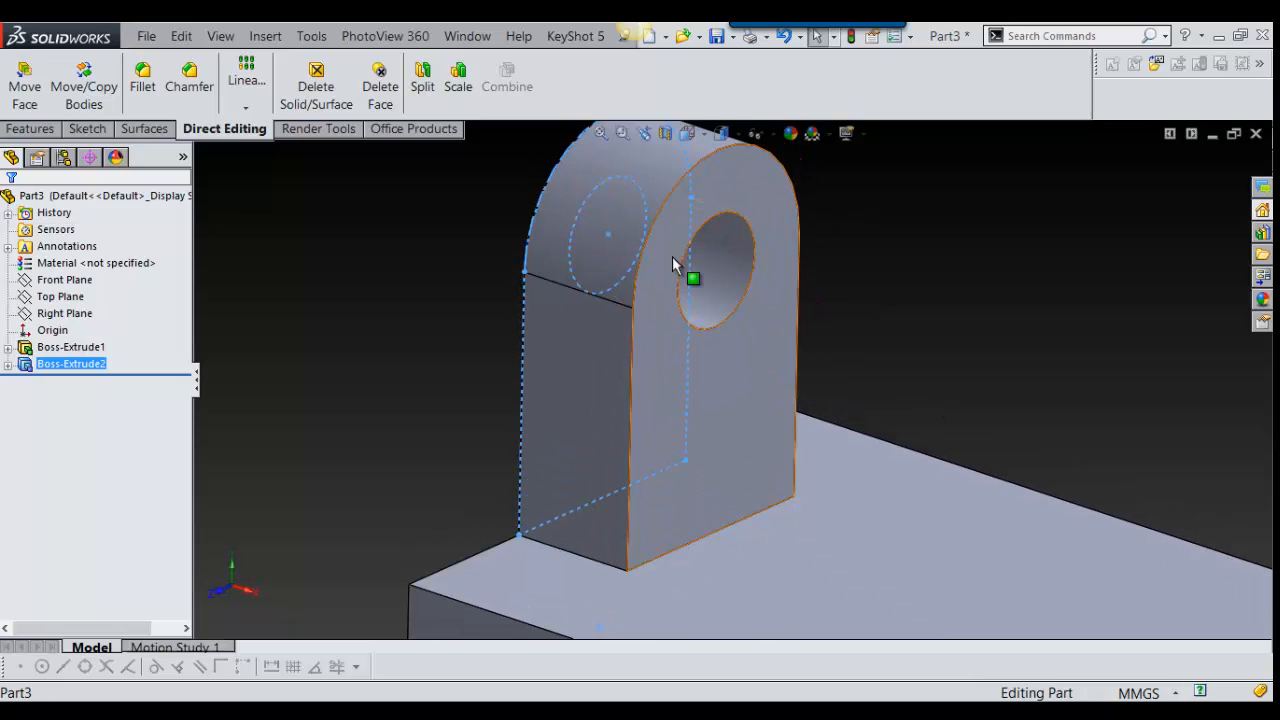
pyautogui.moveTo(775, 335)
pyautogui.mouseDown(button='middle')
pyautogui.moveTo(786, 351)
pyautogui.moveTo(707, 281)
pyautogui.moveTo(765, 340)
pyautogui.moveTo(781, 320)
pyautogui.mouseUp(button='middle')
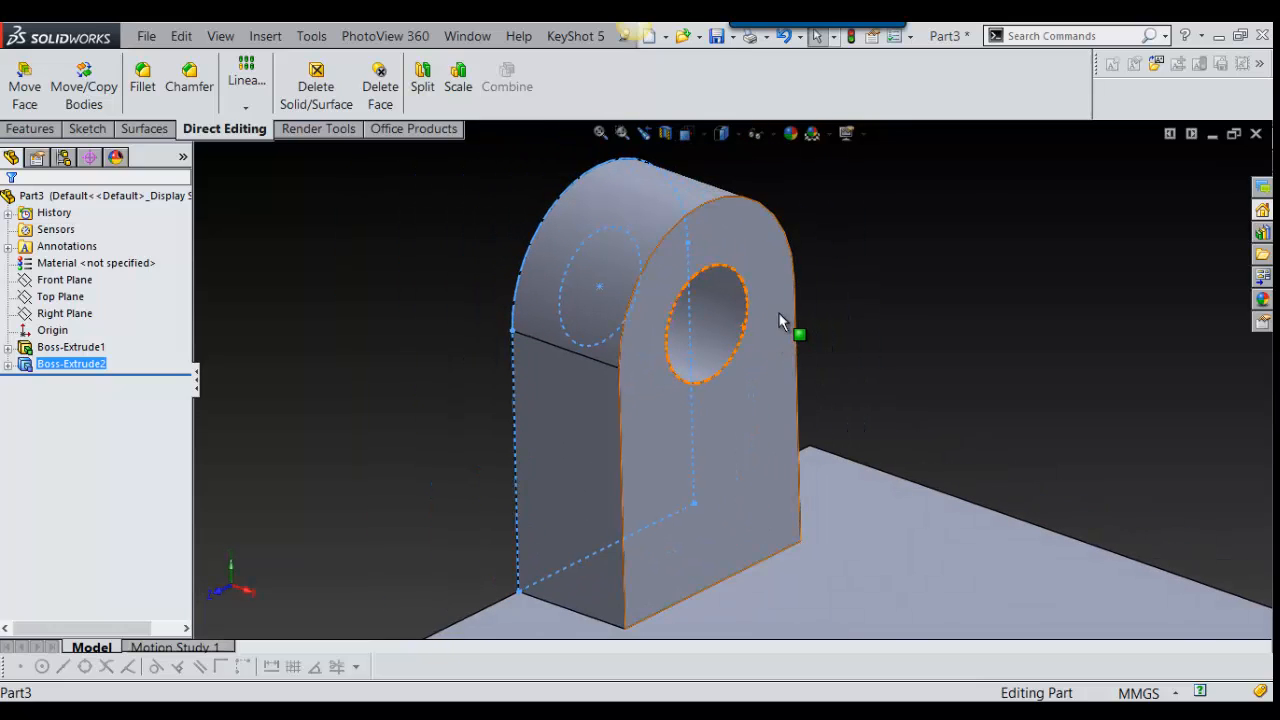
pyautogui.click(779, 320)
pyautogui.scroll(-4, 735, 332)
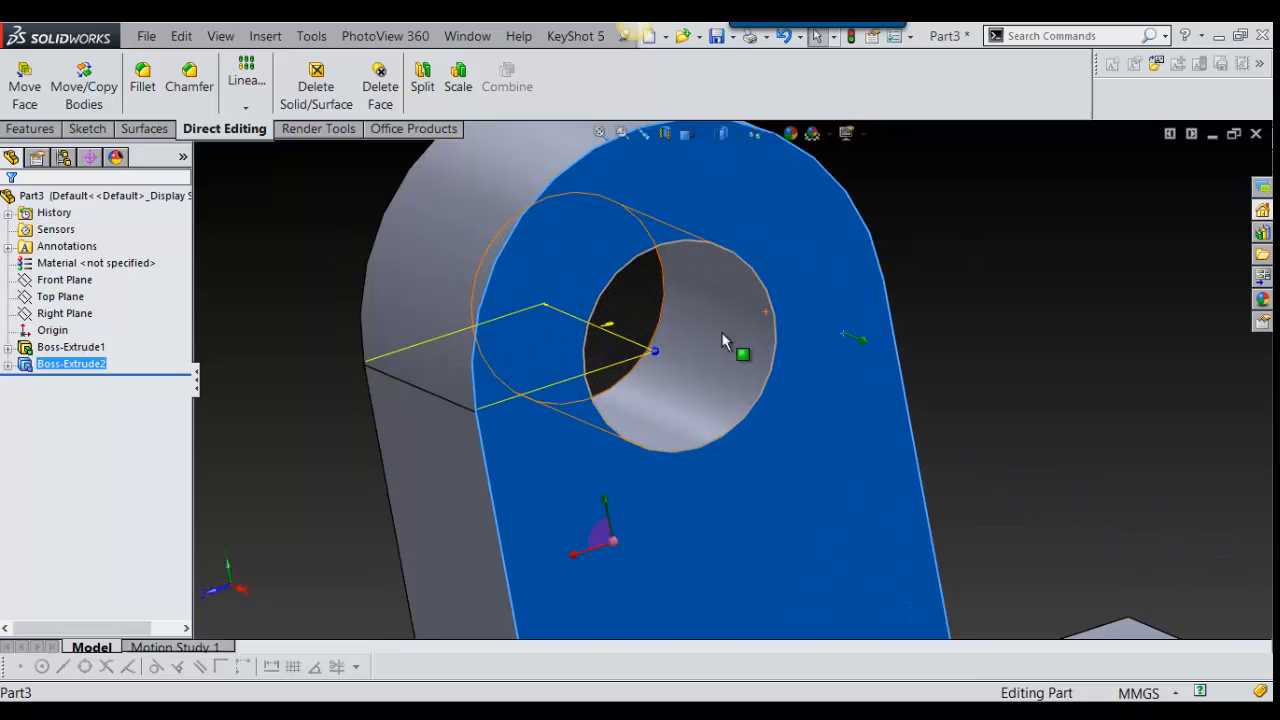
pyautogui.scroll(3, 812, 382)
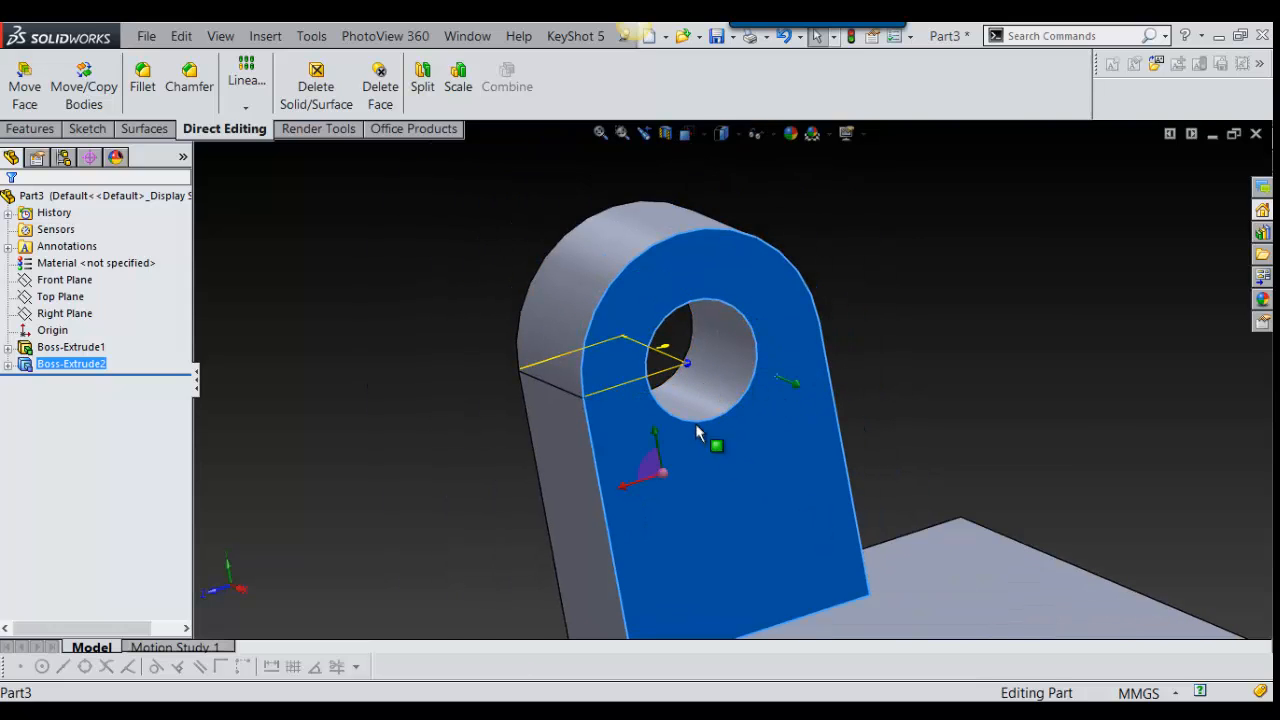
pyautogui.scroll(3, 697, 429)
pyautogui.click(957, 326)
pyautogui.moveTo(737, 436); pyautogui.dragTo(783, 465, button='middle')
pyautogui.scroll(-2, 783, 464)
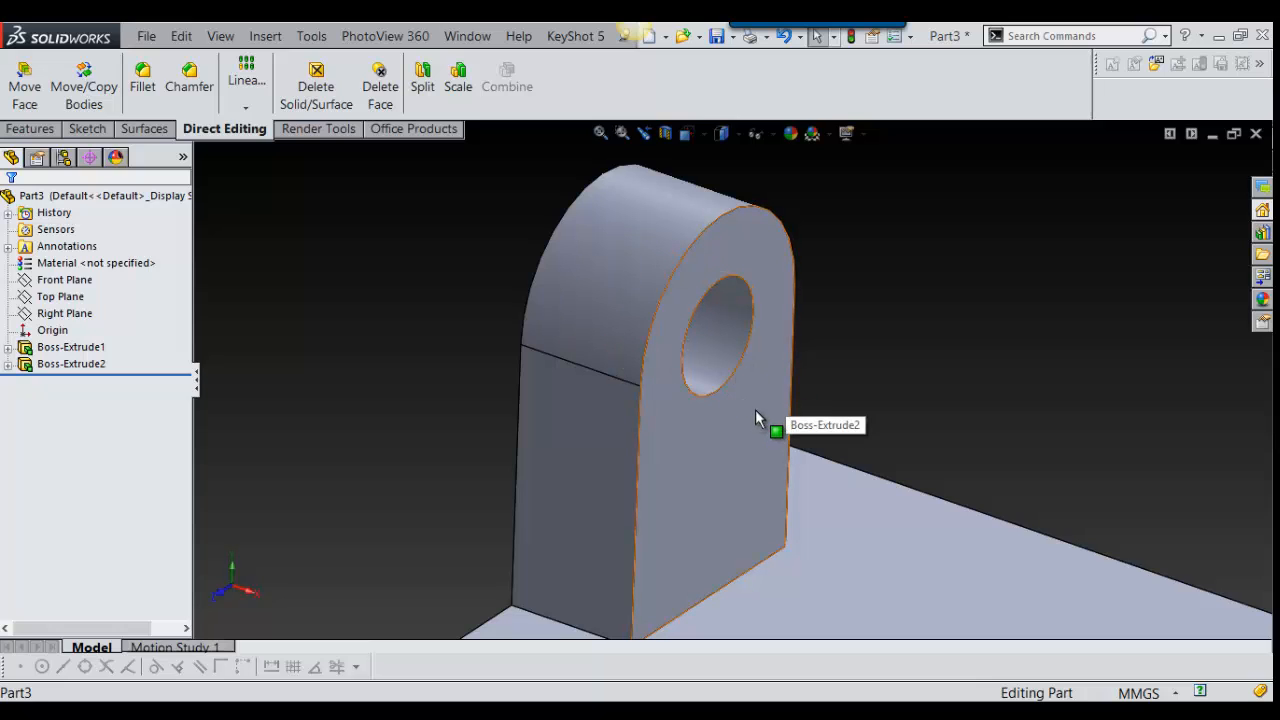
pyautogui.scroll(2, 733, 397)
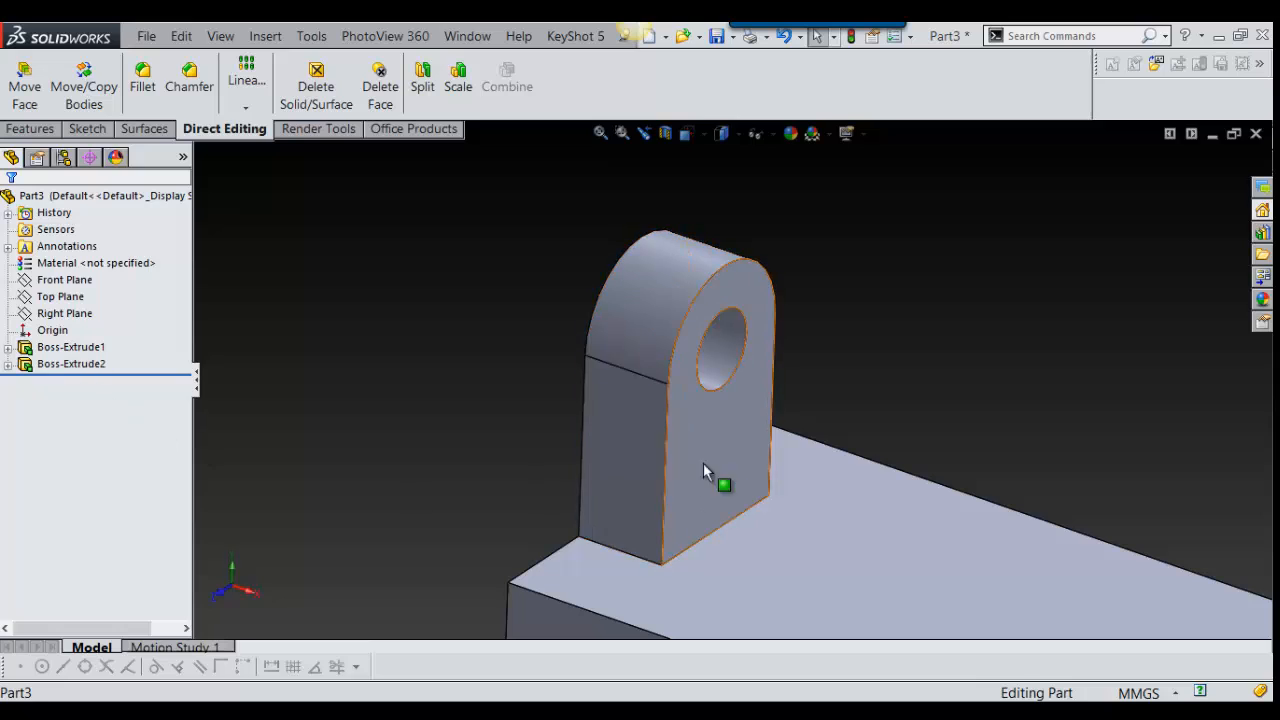
# Step: Create a 3D sketch with a single point at the center of the hole's edge on the lug's inner face
pyautogui.press('s')
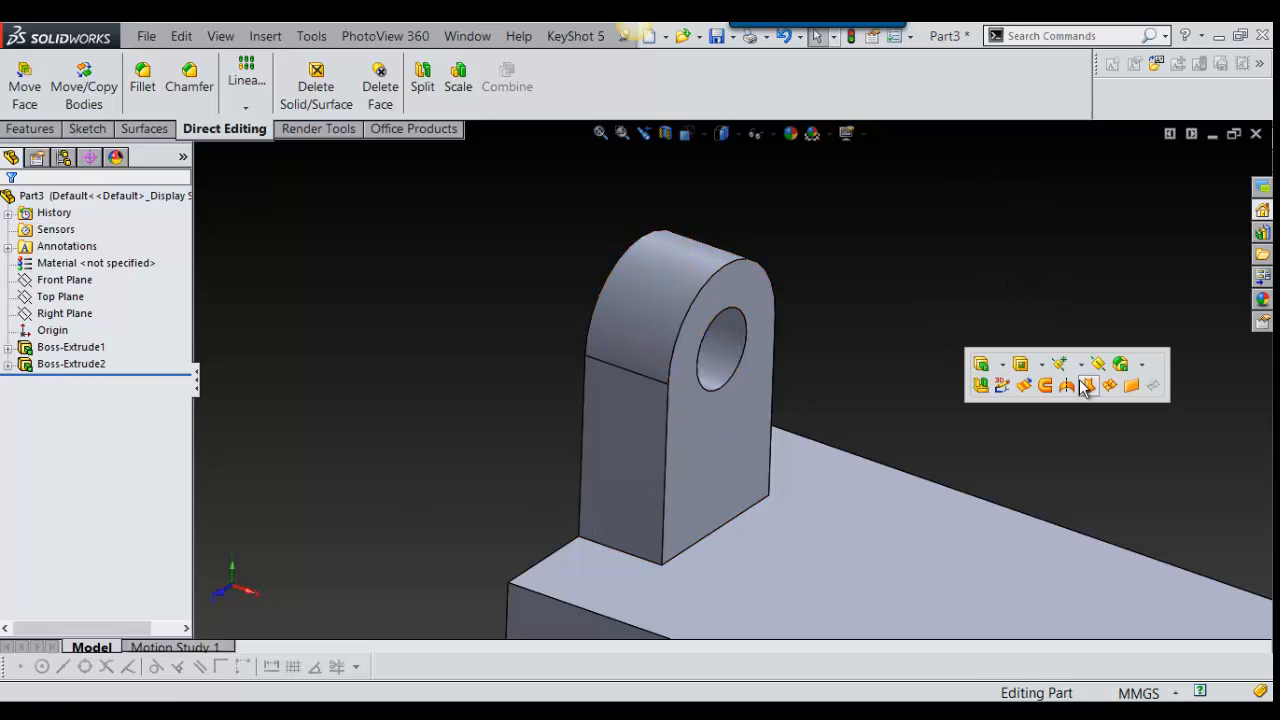
pyautogui.click(1003, 386)
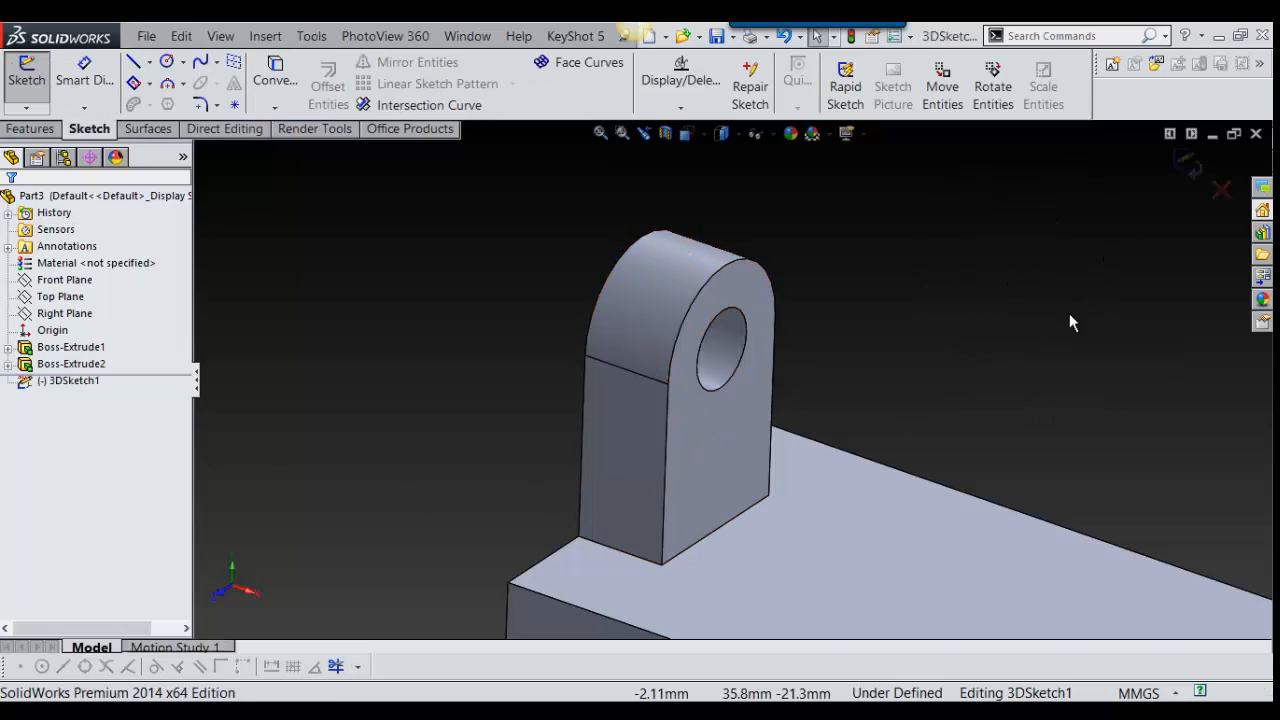
pyautogui.press('s')
pyautogui.click(1143, 408)
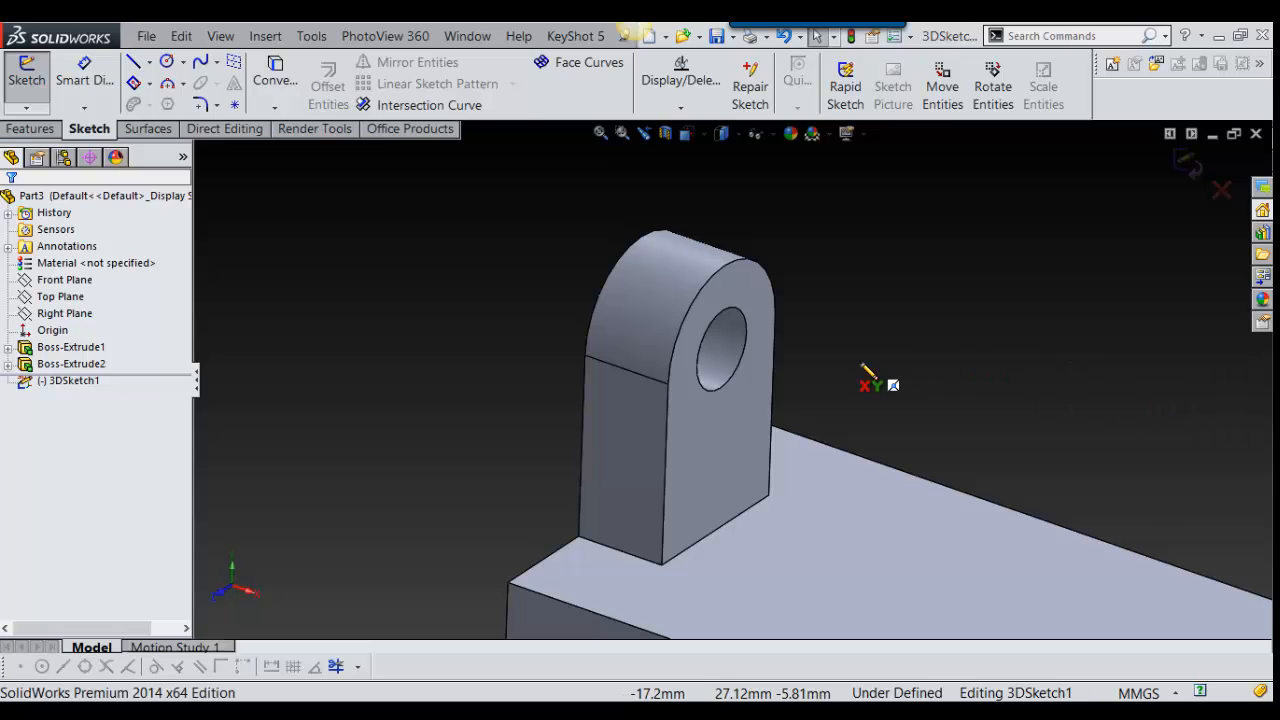
pyautogui.scroll(-5, 894, 378)
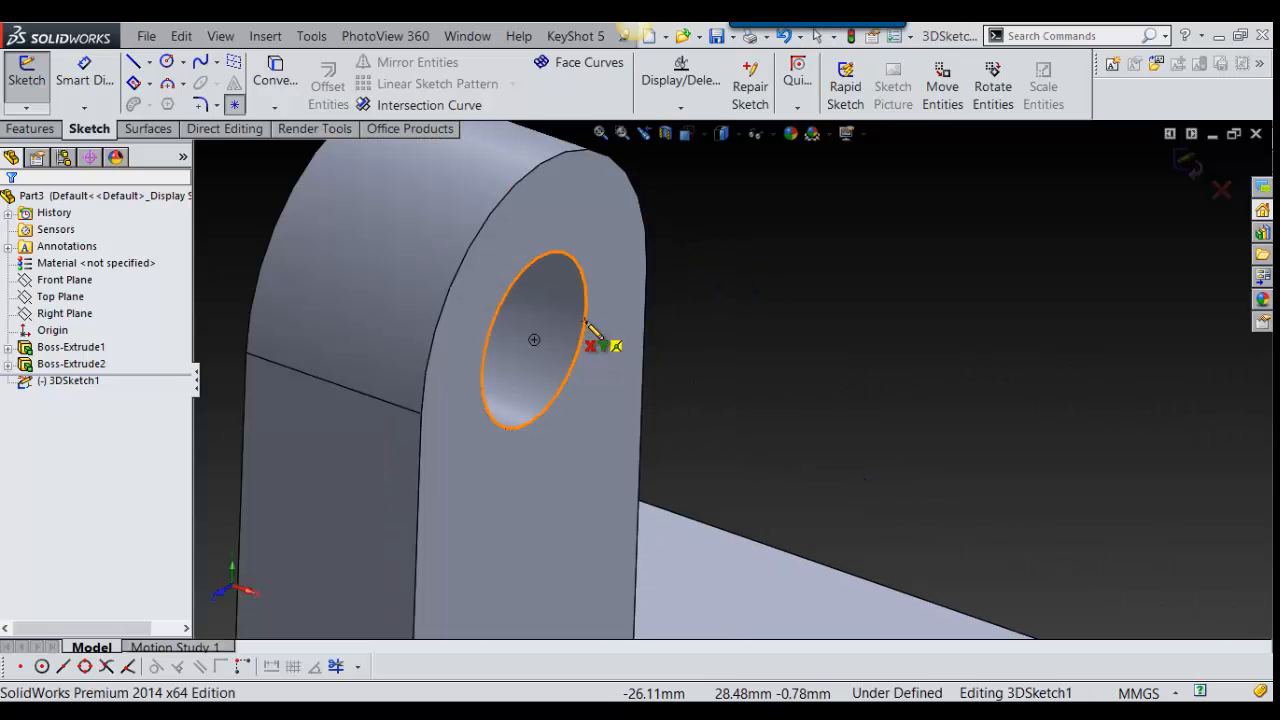
pyautogui.click(535, 341)
pyautogui.scroll(2, 768, 437)
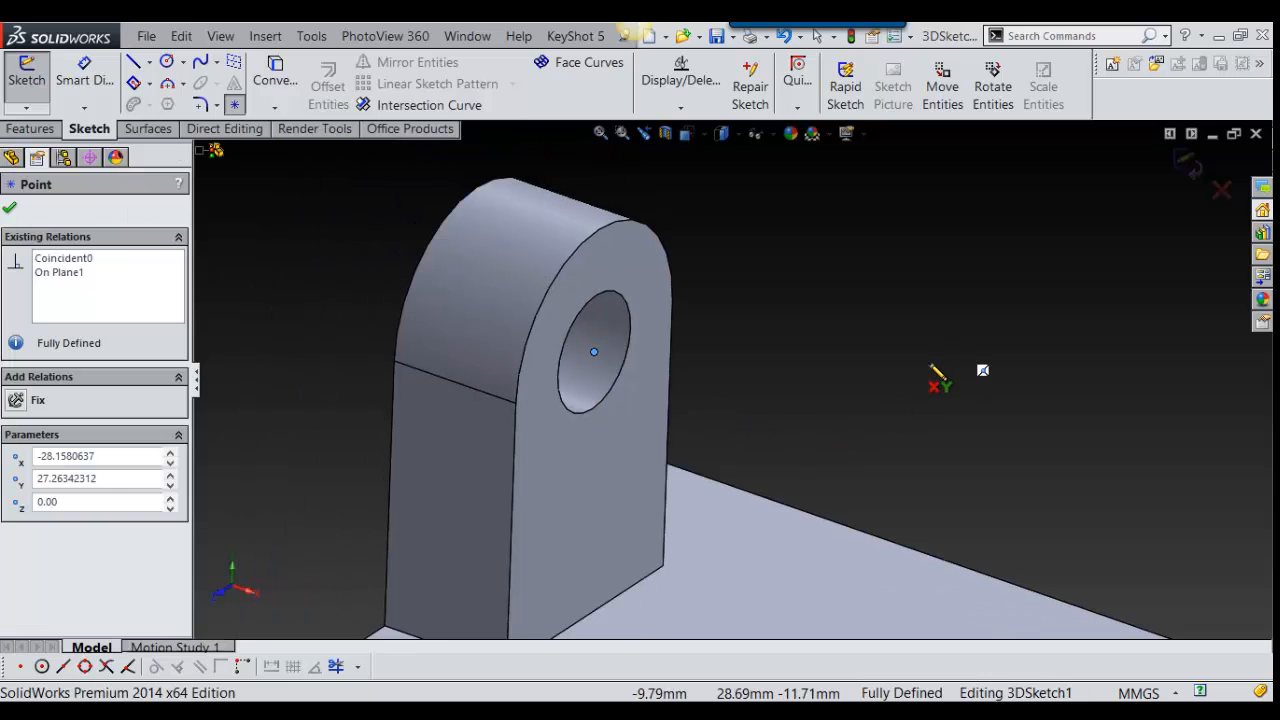
pyautogui.scroll(2, 998, 316)
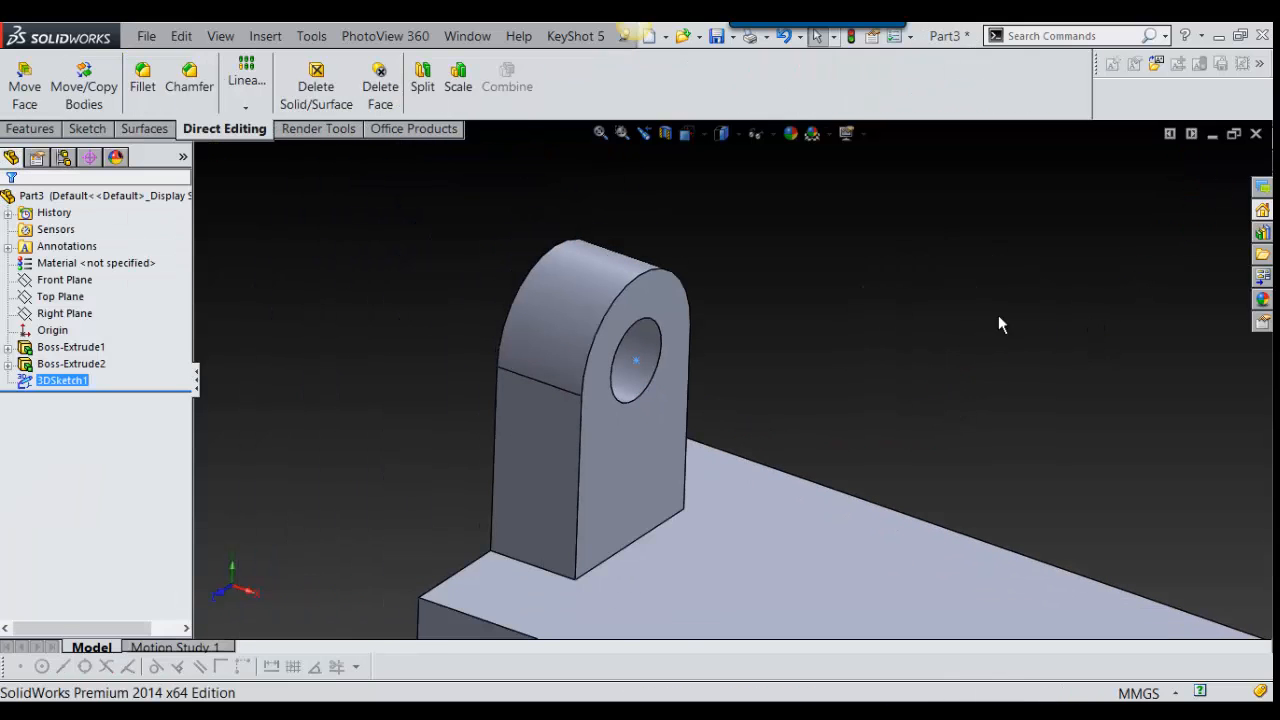
pyautogui.press('s')
pyautogui.press('Escape')
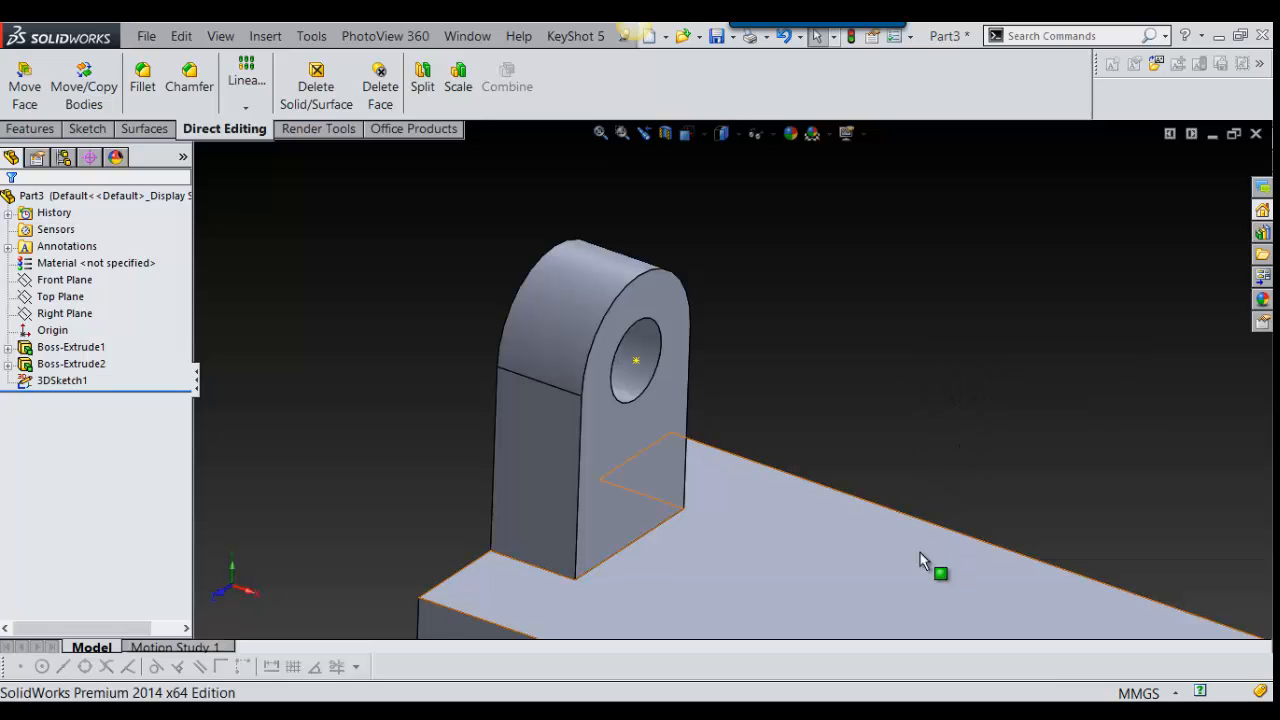
# Step: Create a reference plane parallel to the base block's top face, passing through the 3D sketch point at the hole's center
pyautogui.scroll(2, 760, 555)
pyautogui.scroll(-3, 835, 507)
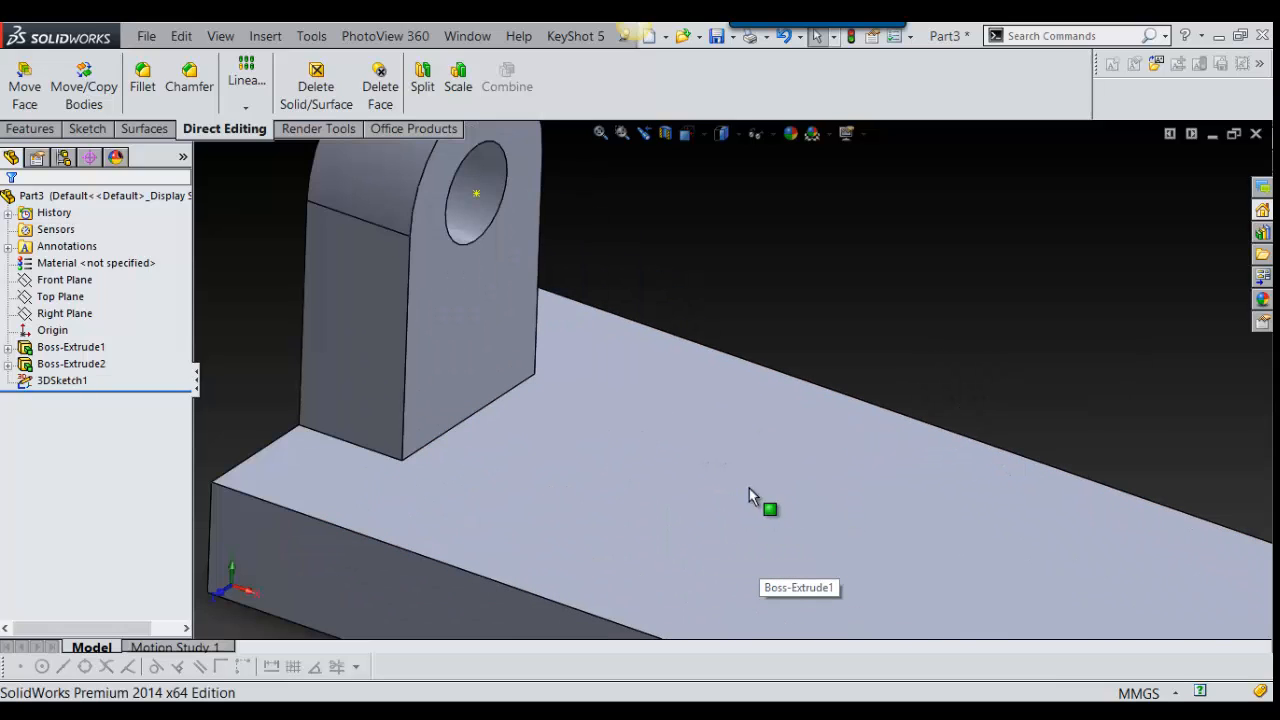
pyautogui.click(748, 501)
pyautogui.scroll(3, 930, 356)
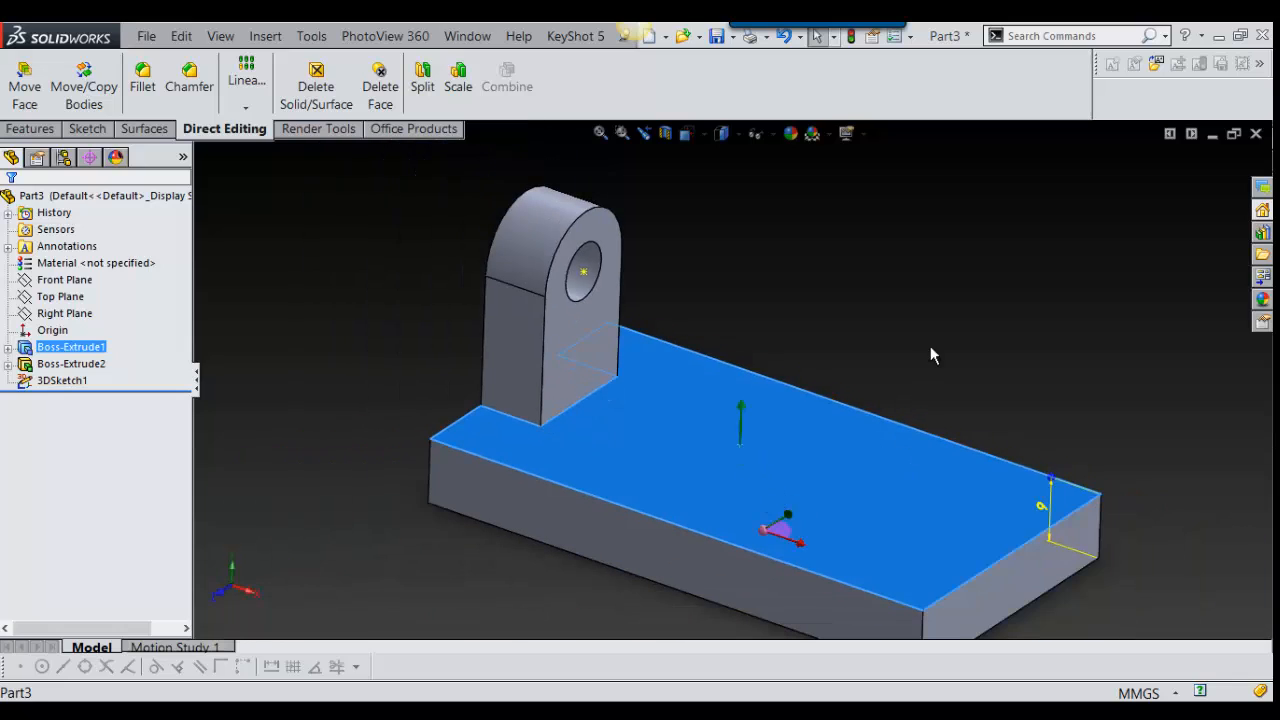
pyautogui.press('s')
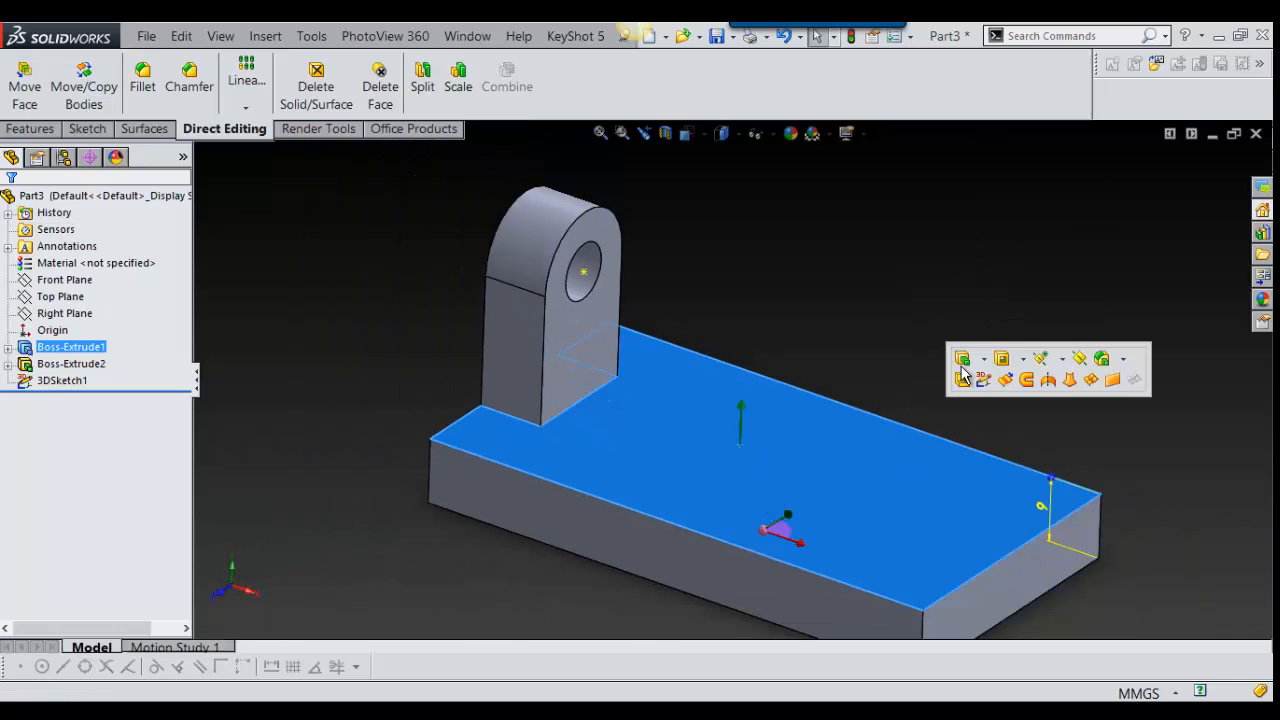
pyautogui.click(1080, 360)
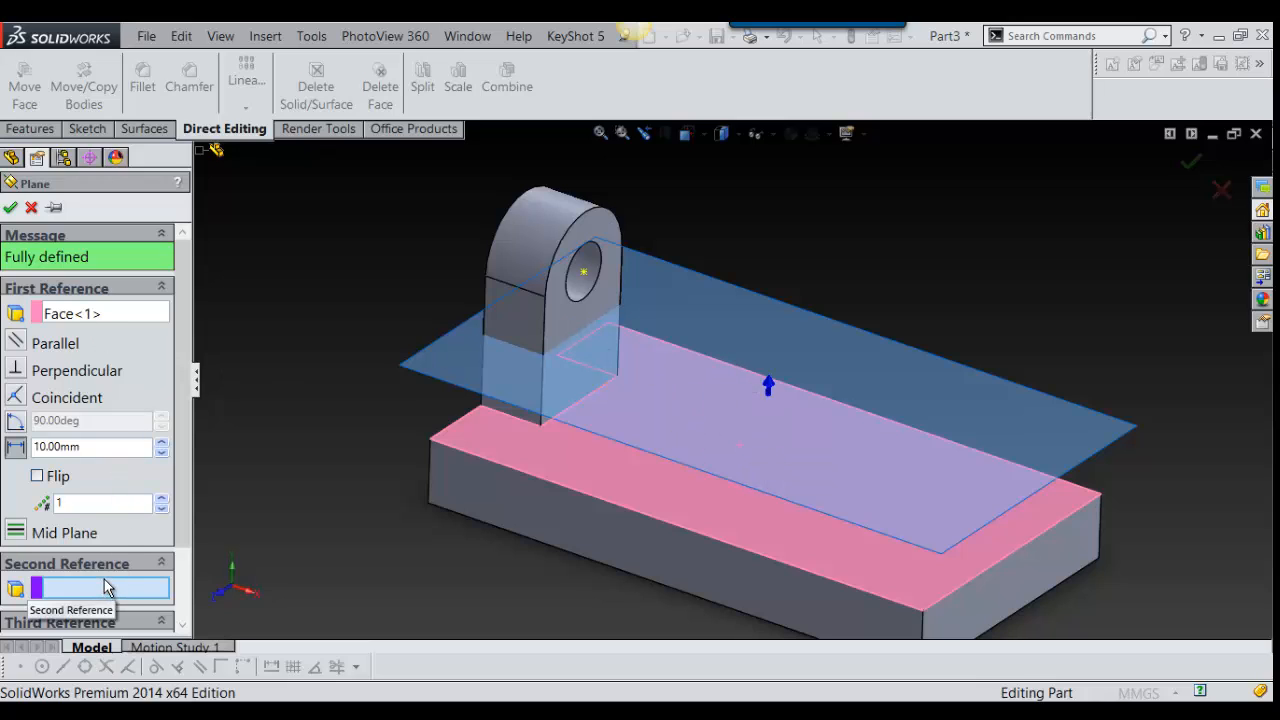
pyautogui.click(584, 273)
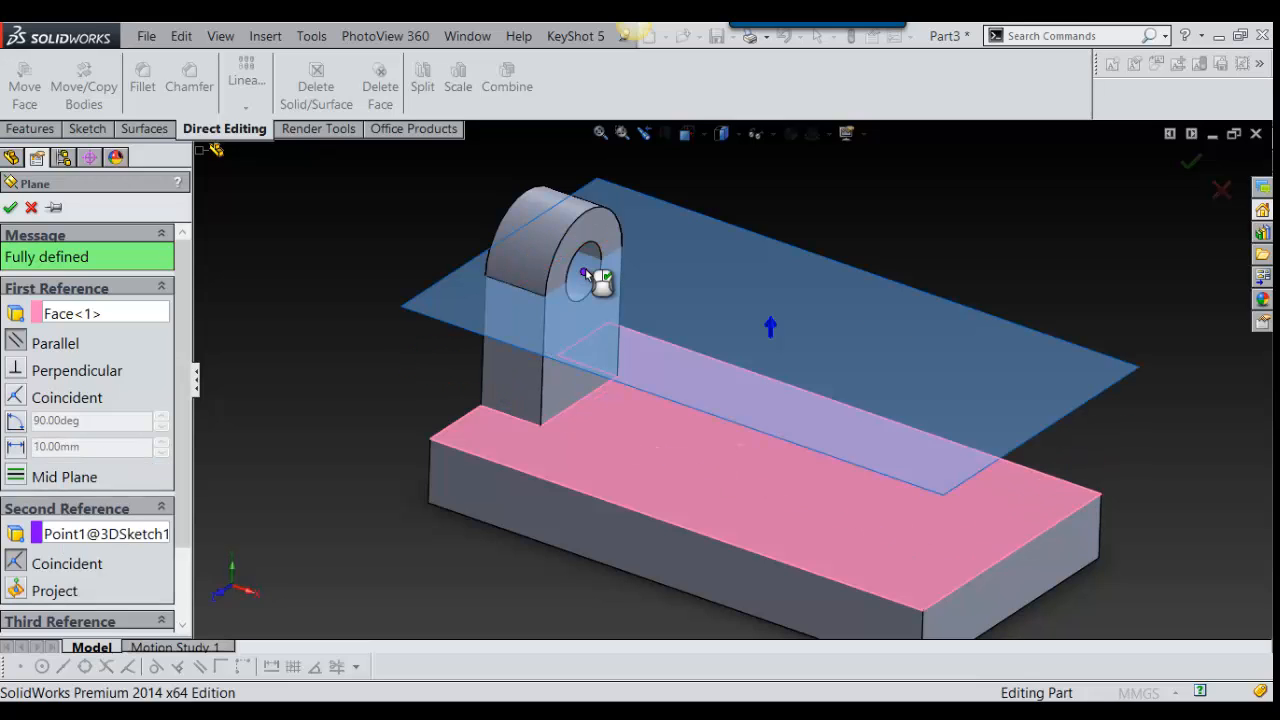
pyautogui.rightClick(598, 280)
pyautogui.moveTo(686, 354); pyautogui.dragTo(781, 396, button='middle')
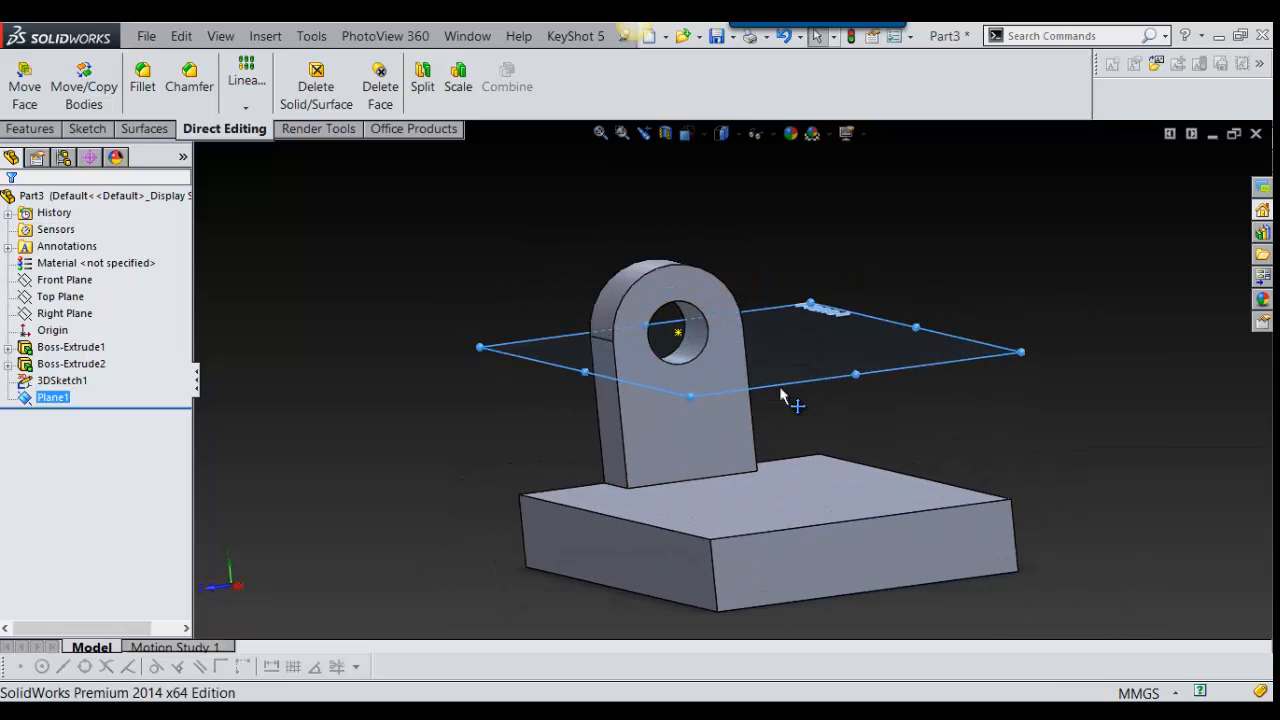
pyautogui.scroll(3, 782, 398)
pyautogui.rightClick(1042, 330)
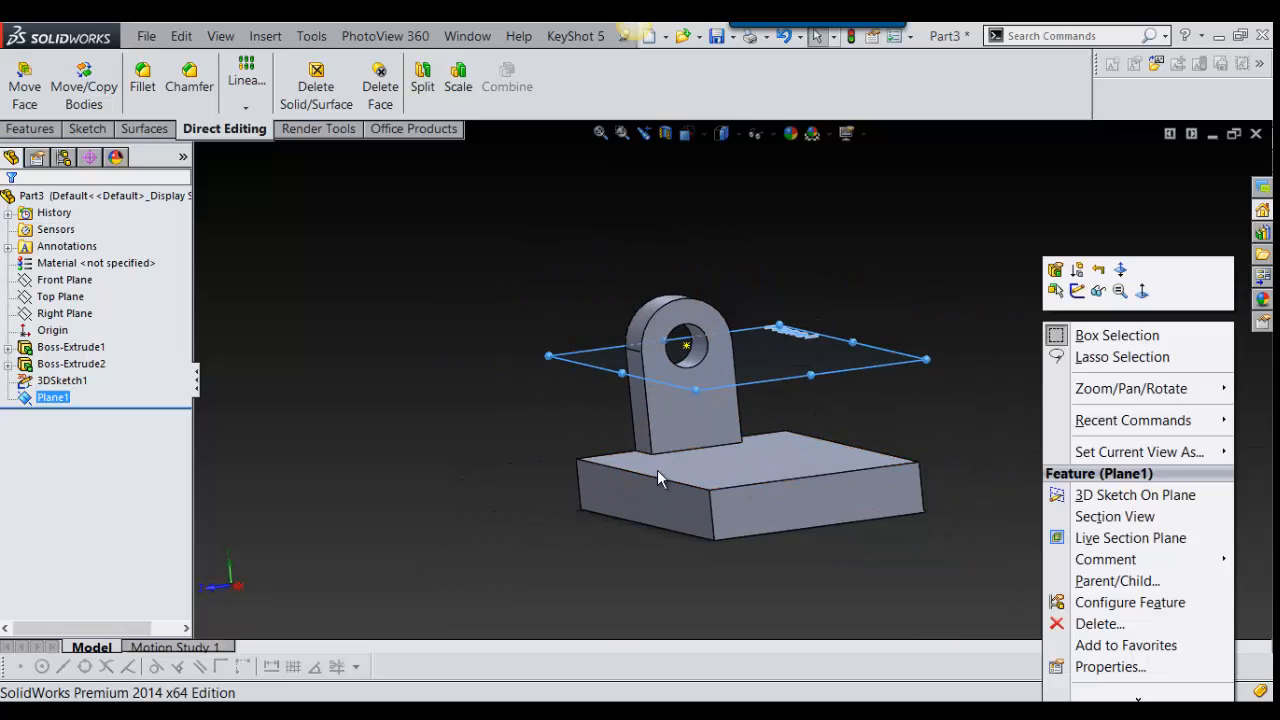
pyautogui.click(637, 484)
pyautogui.scroll(-3, 637, 484)
pyautogui.click(726, 284)
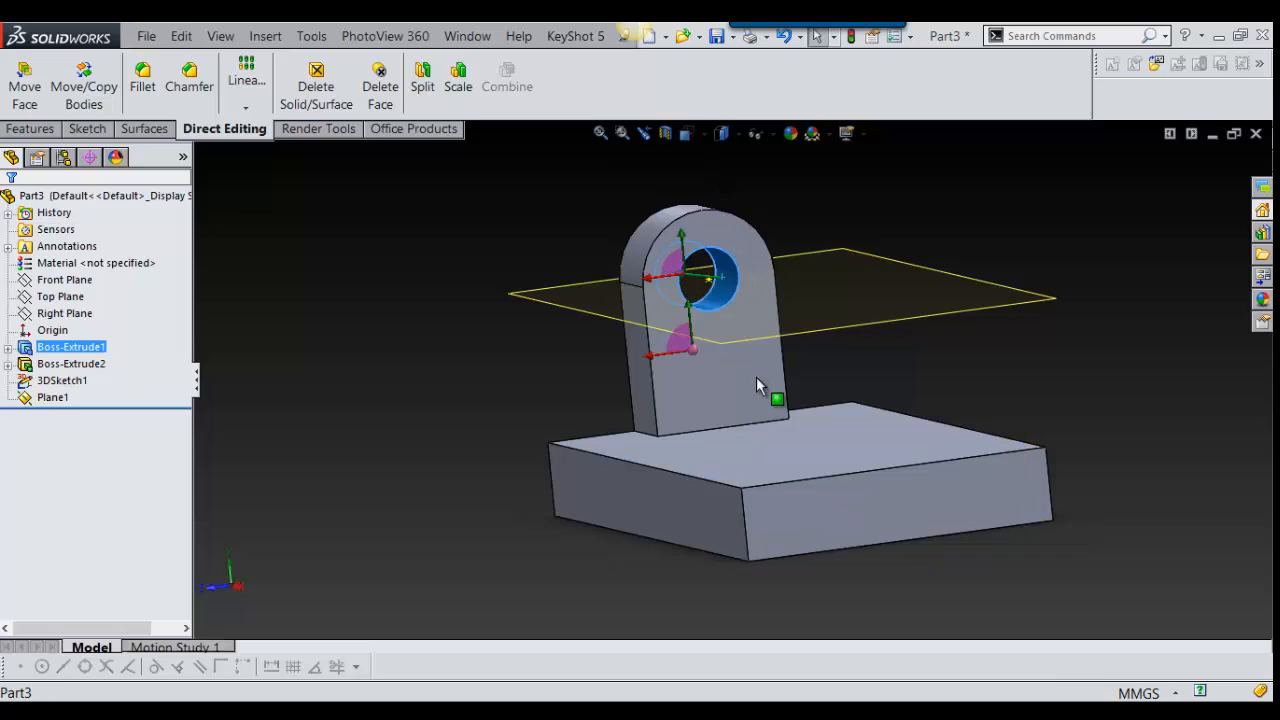
pyautogui.click(478, 384)
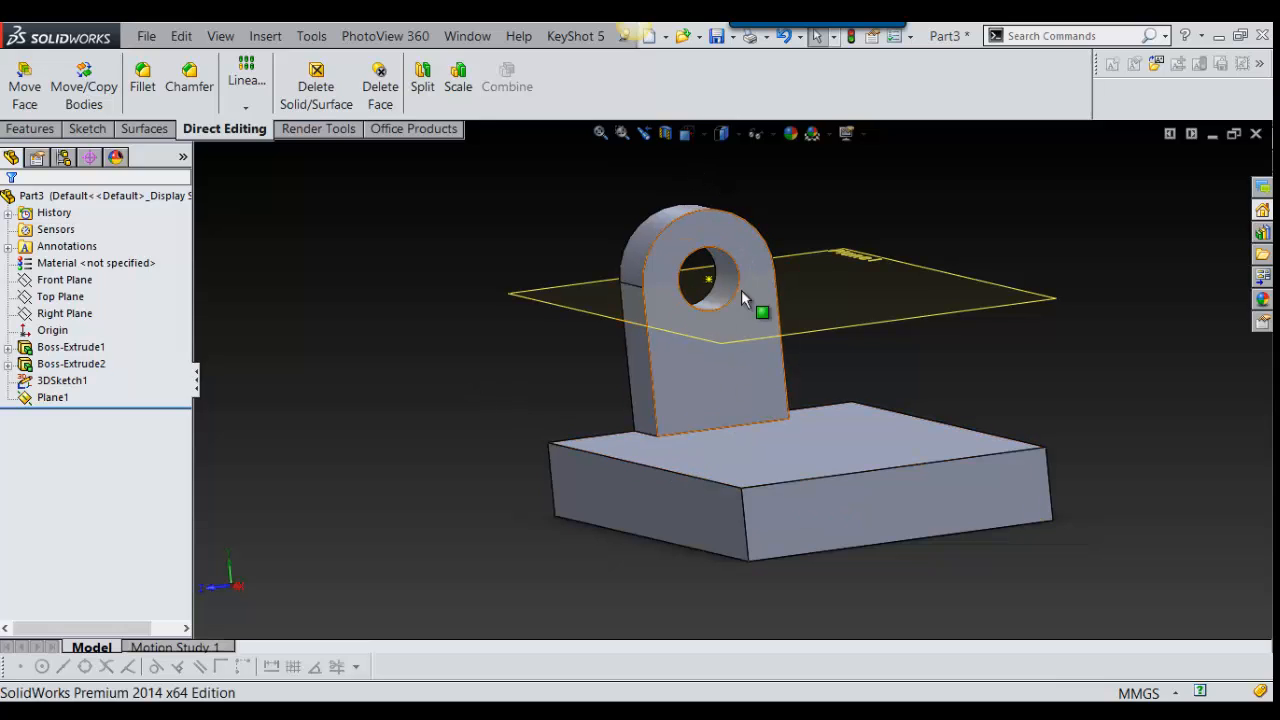
# Step: Create a reference plane parallel to the base block's long side face, passing through the sketch point at the hole's center
pyautogui.click(640, 508)
pyautogui.rightClick(362, 495)
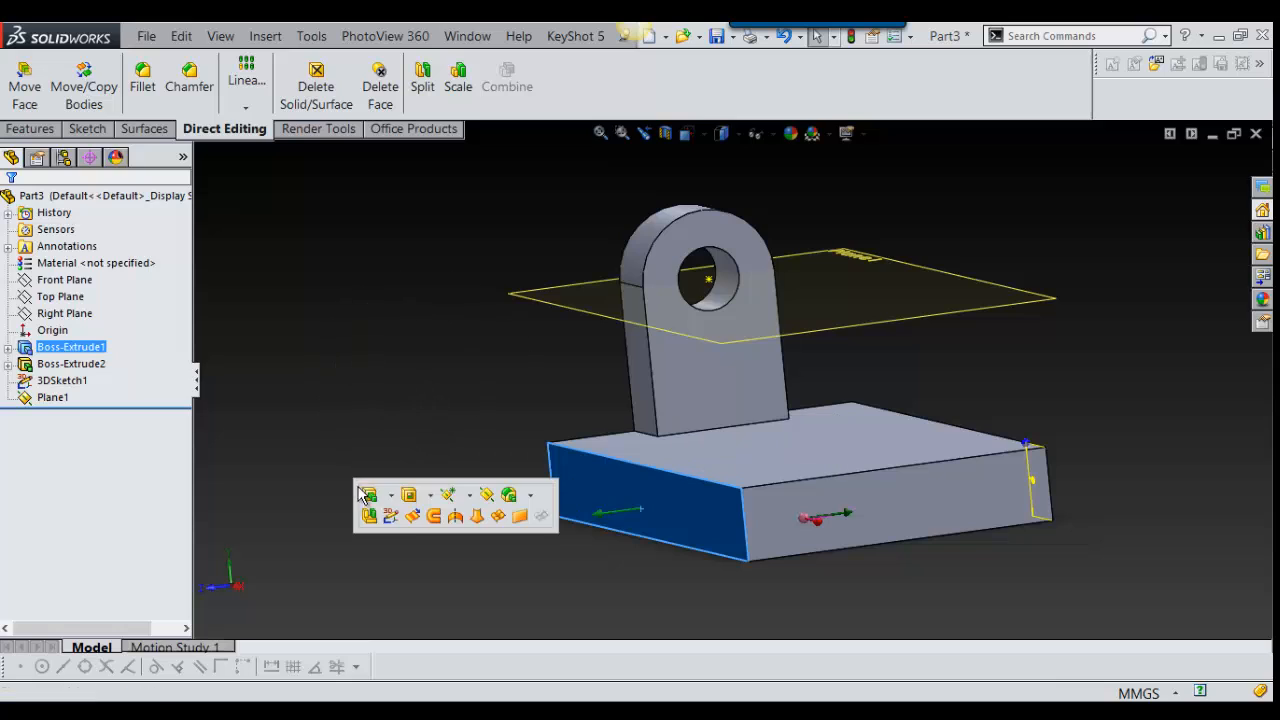
pyautogui.click(487, 495)
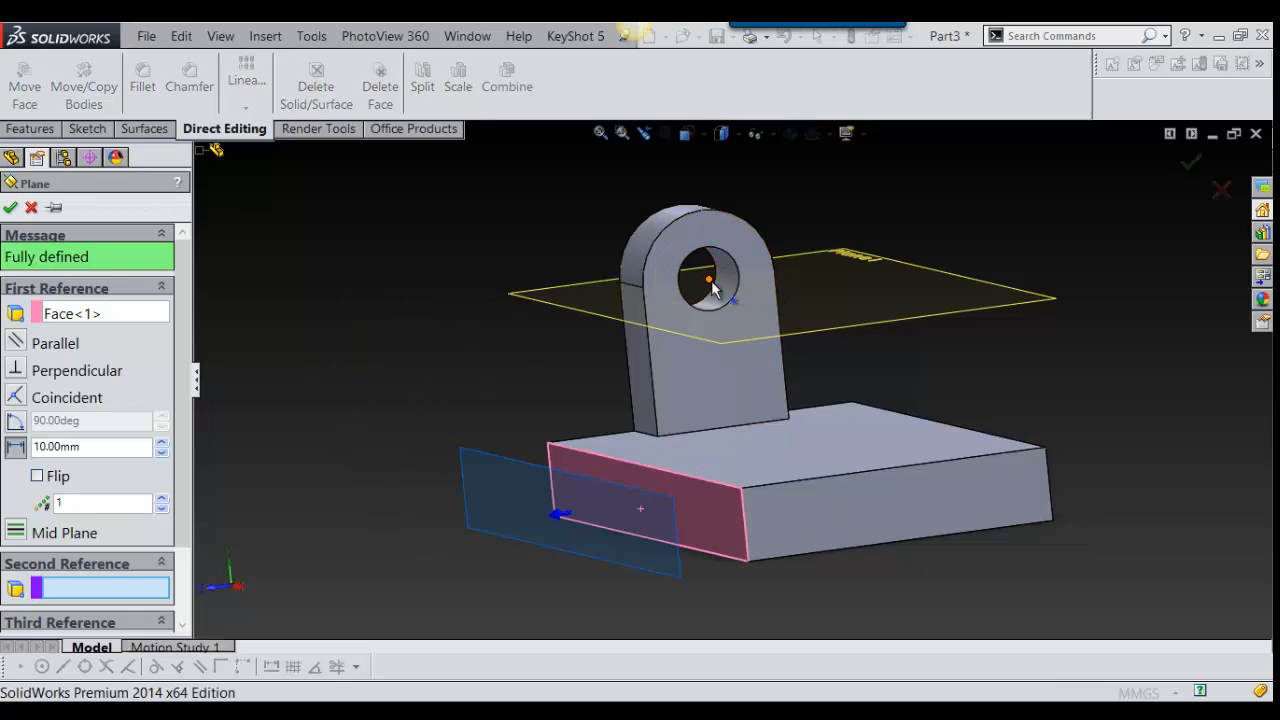
pyautogui.click(709, 281)
pyautogui.press('Return')
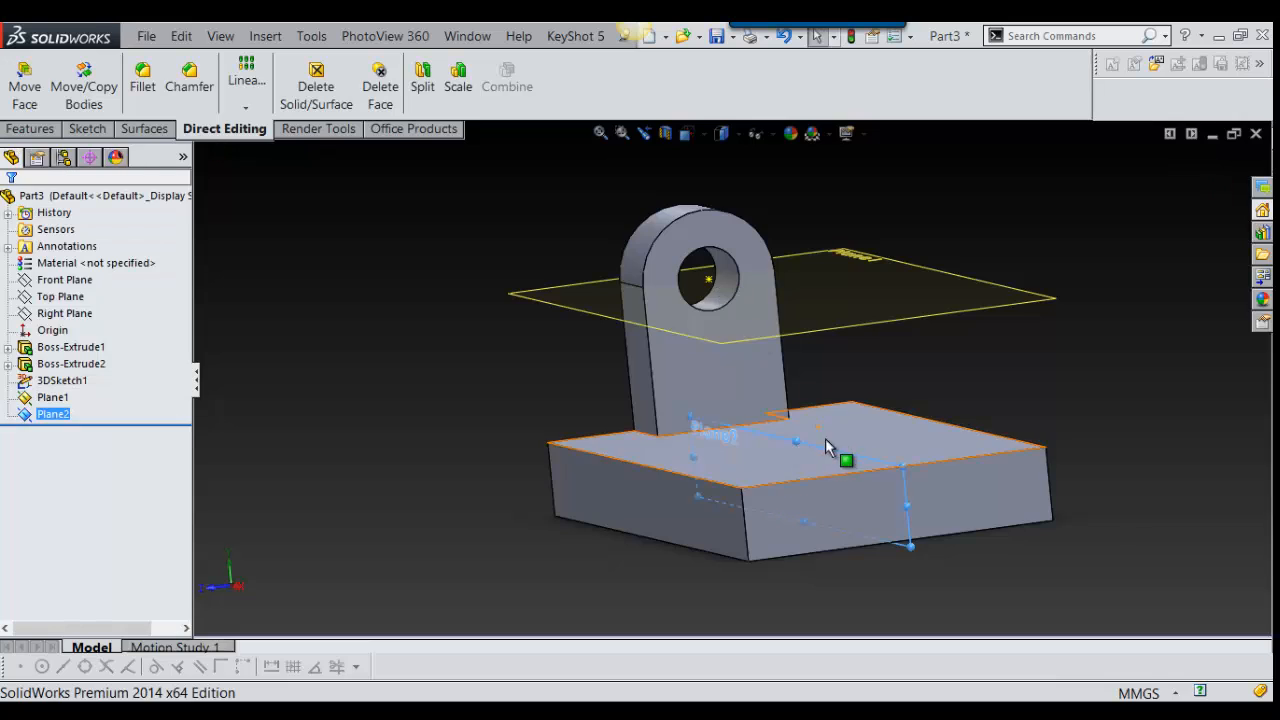
# Step: Delete both reference planes that pass through the sketch point at the hole's center
pyautogui.moveTo(825, 438); pyautogui.dragTo(752, 433, button='middle')
pyautogui.scroll(3, 752, 433)
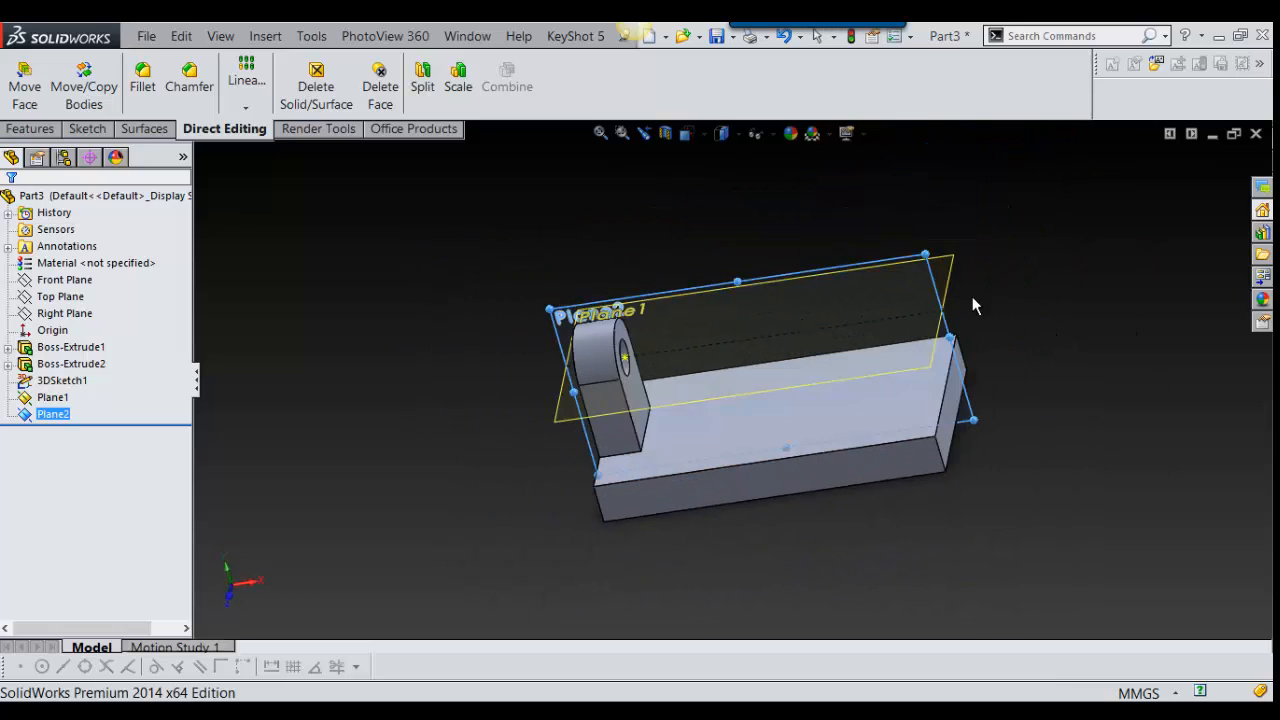
pyautogui.scroll(-3, 971, 303)
pyautogui.click(889, 283)
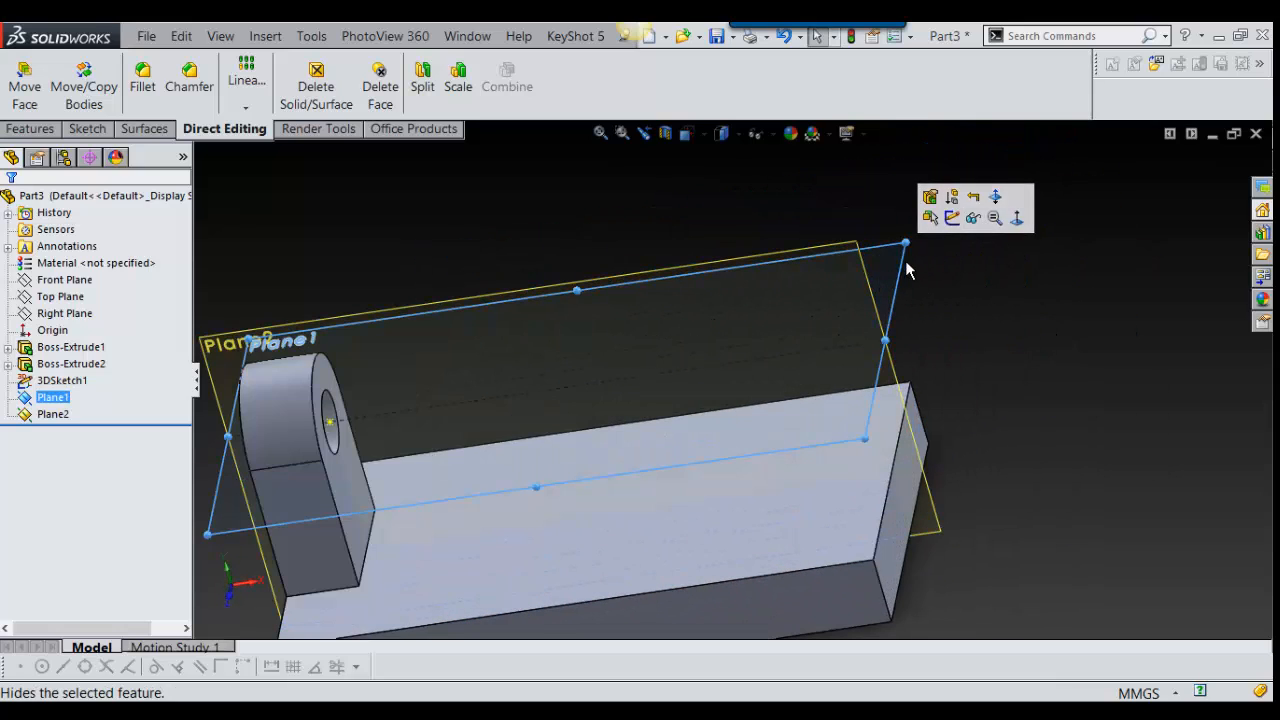
pyautogui.rightClick(898, 271)
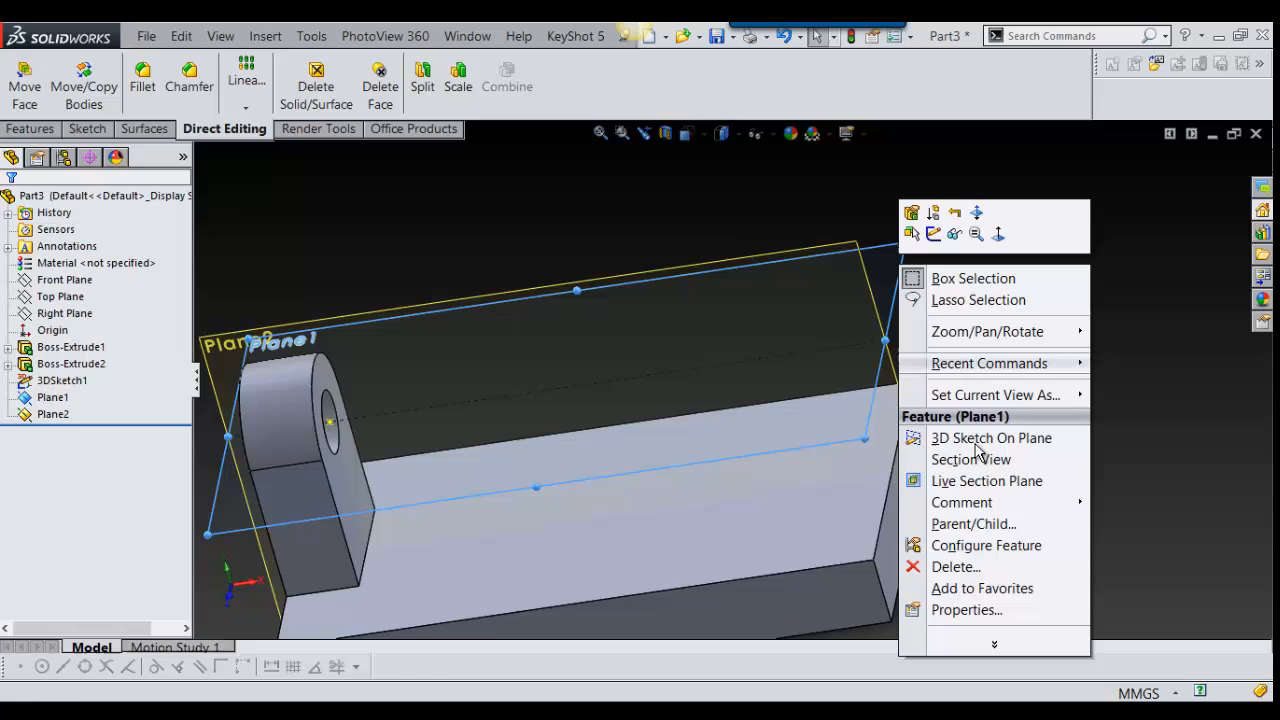
pyautogui.click(955, 568)
pyautogui.click(886, 343)
pyautogui.rightClick(886, 343)
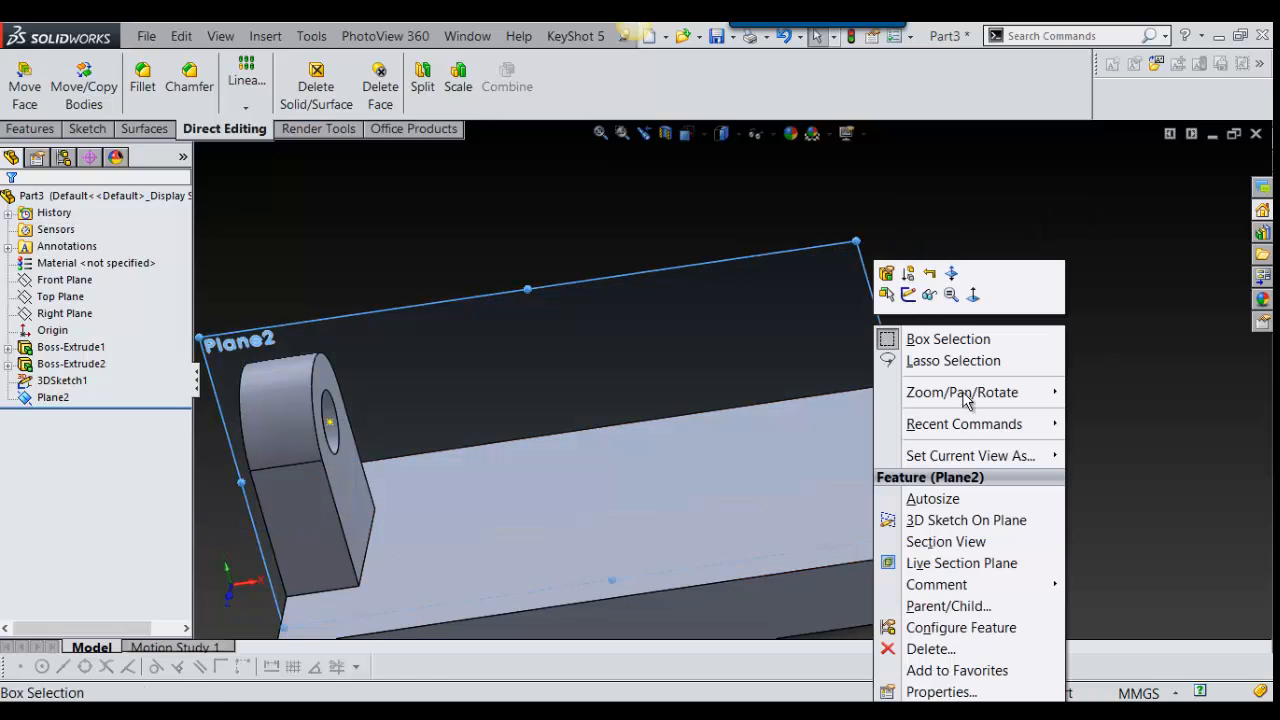
pyautogui.click(928, 650)
# Step: Create a reference plane offset 30 mm from the base block's end face opposite the lug, flipped toward the lug
pyautogui.moveTo(926, 634); pyautogui.dragTo(802, 454, button='middle')
pyautogui.scroll(-2, 820, 424)
pyautogui.scroll(2, 826, 436)
pyautogui.scroll(-2, 802, 454)
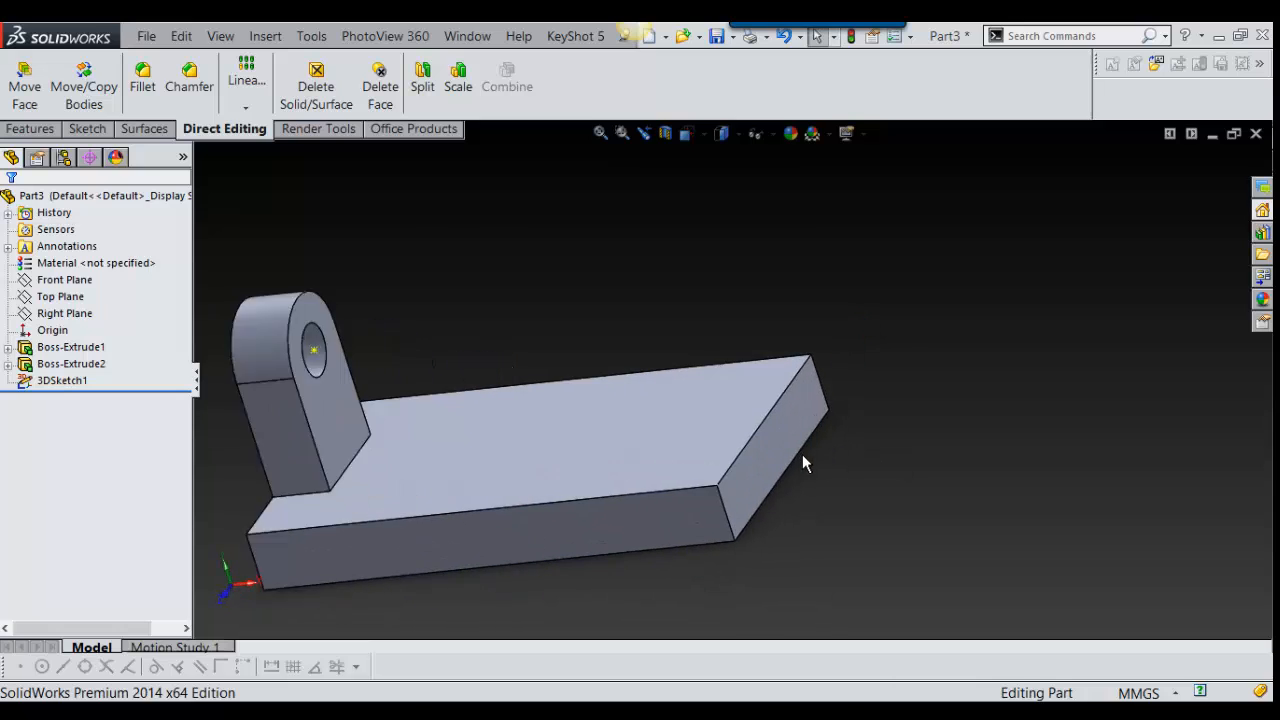
pyautogui.scroll(2, 801, 459)
pyautogui.click(736, 383)
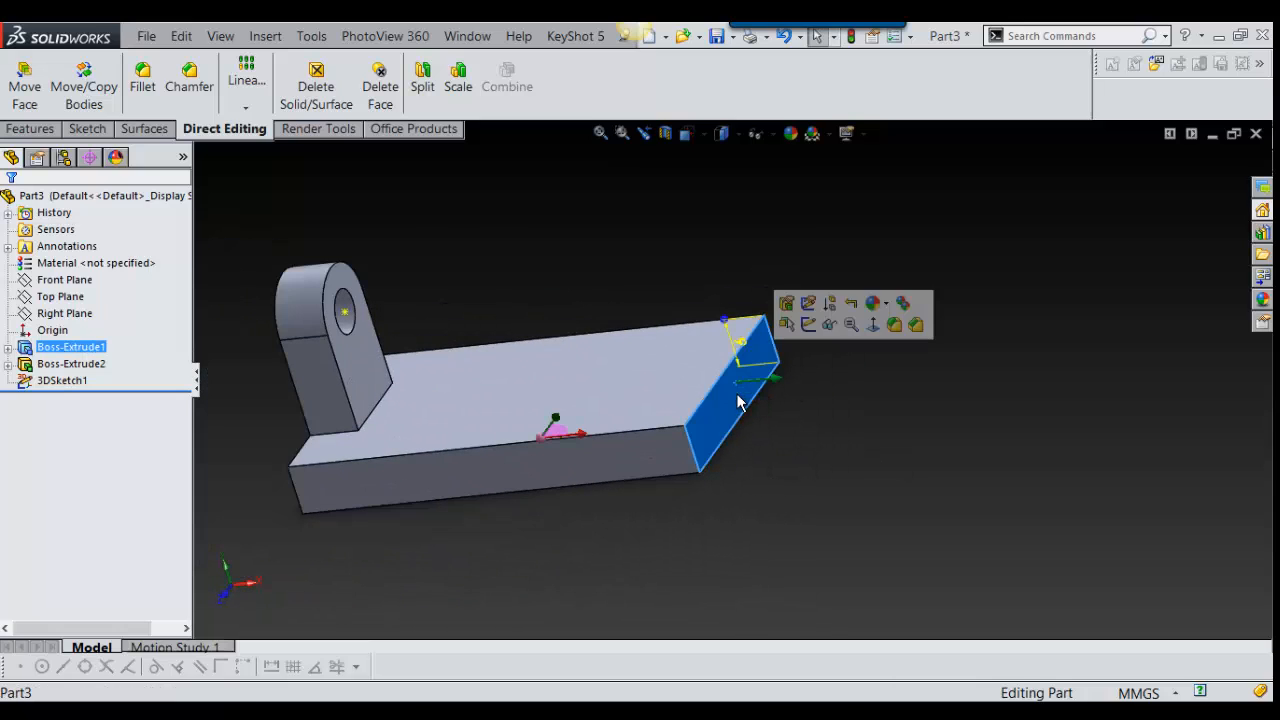
pyautogui.moveTo(1033, 320); pyautogui.dragTo(980, 400, button='right')
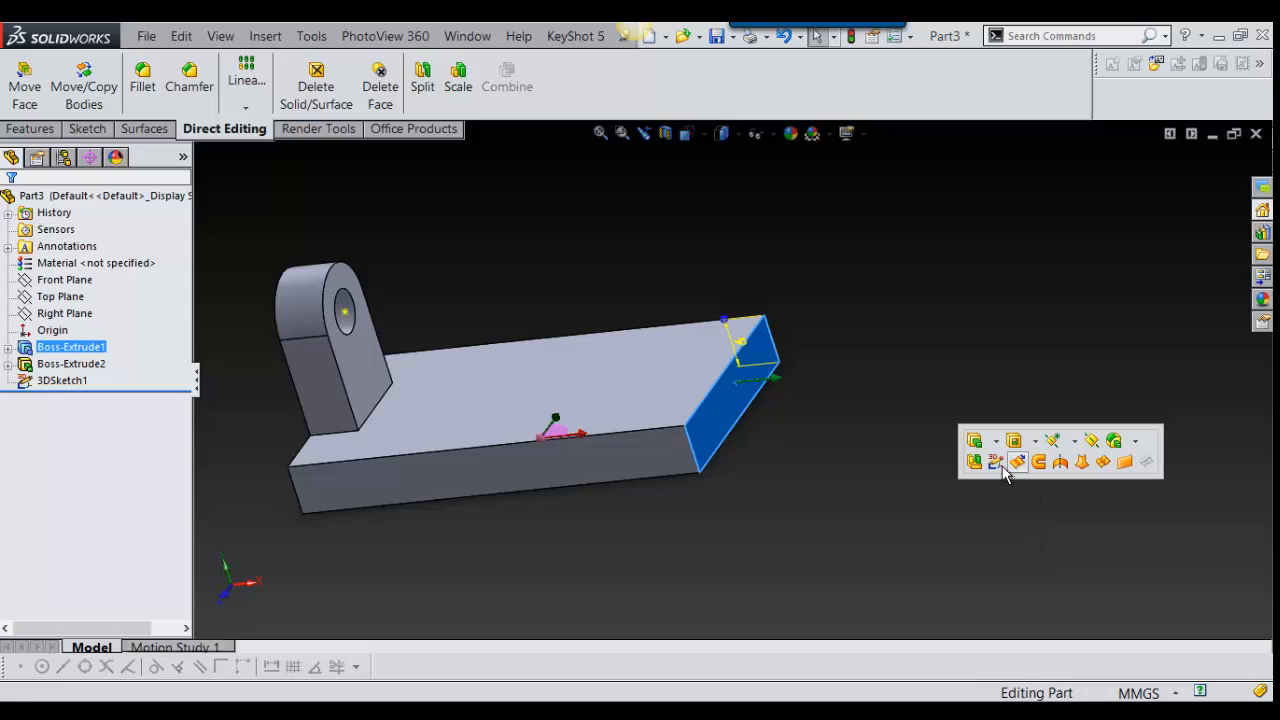
pyautogui.click(1089, 446)
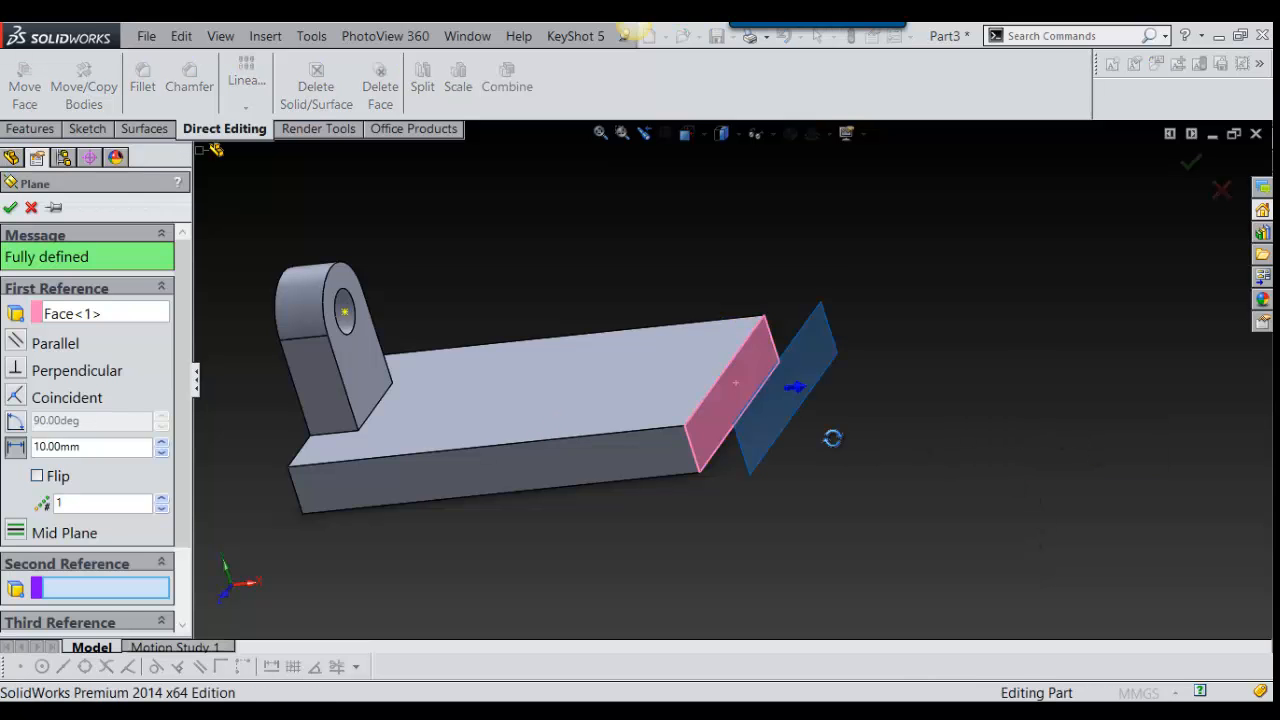
pyautogui.moveTo(832, 437); pyautogui.dragTo(850, 426, button='middle')
pyautogui.scroll(-1, 712, 405)
pyautogui.scroll(2, 712, 405)
pyautogui.scroll(-1, 350, 480)
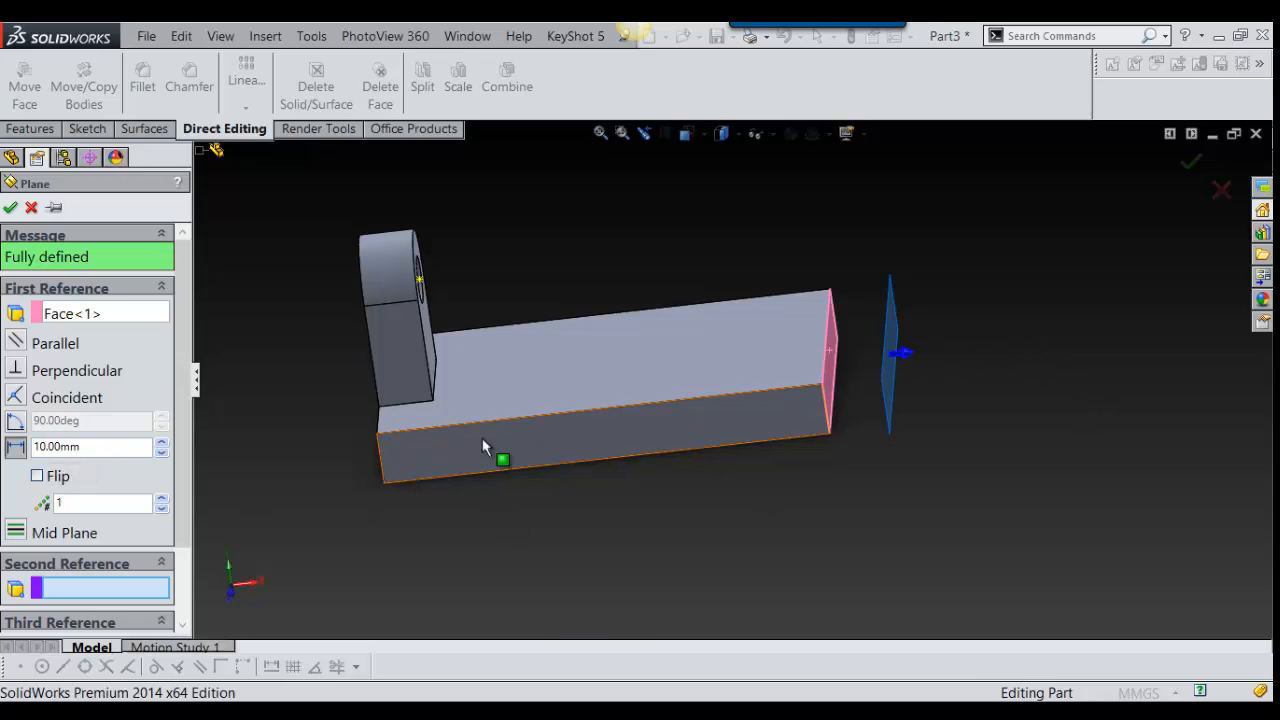
pyautogui.doubleClick(63, 446)
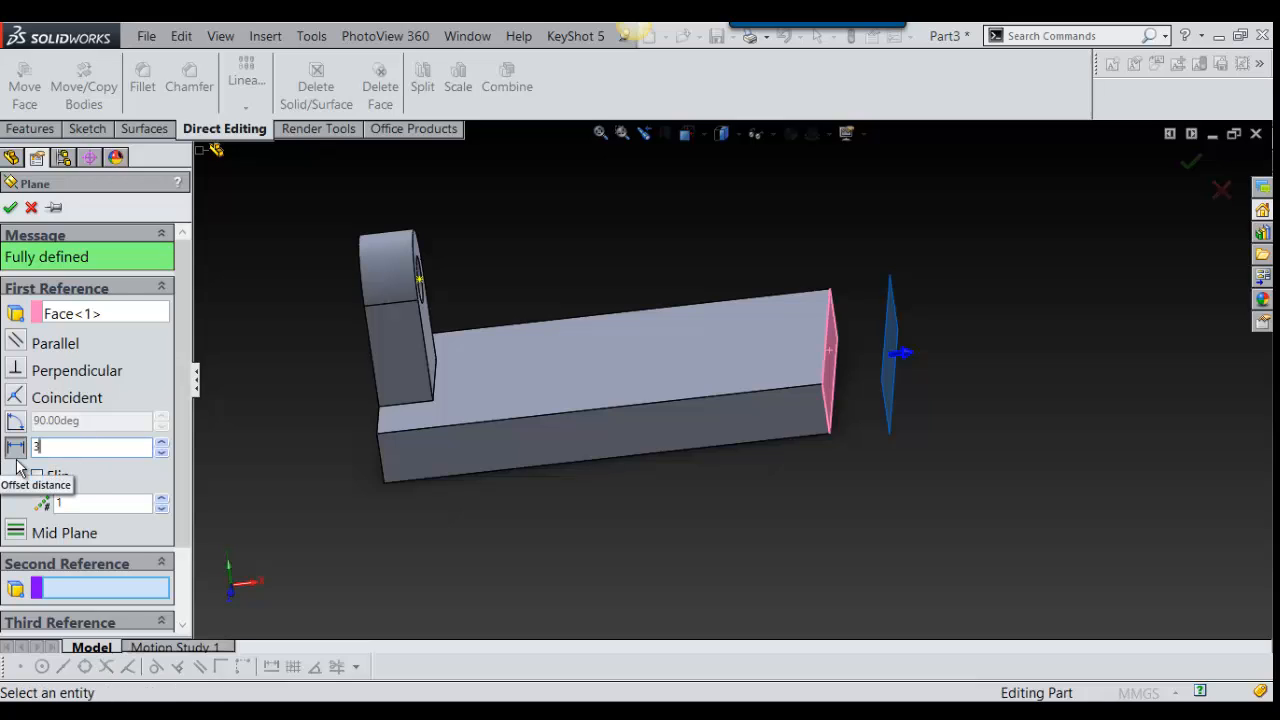
pyautogui.write('30')
pyautogui.press('Return')
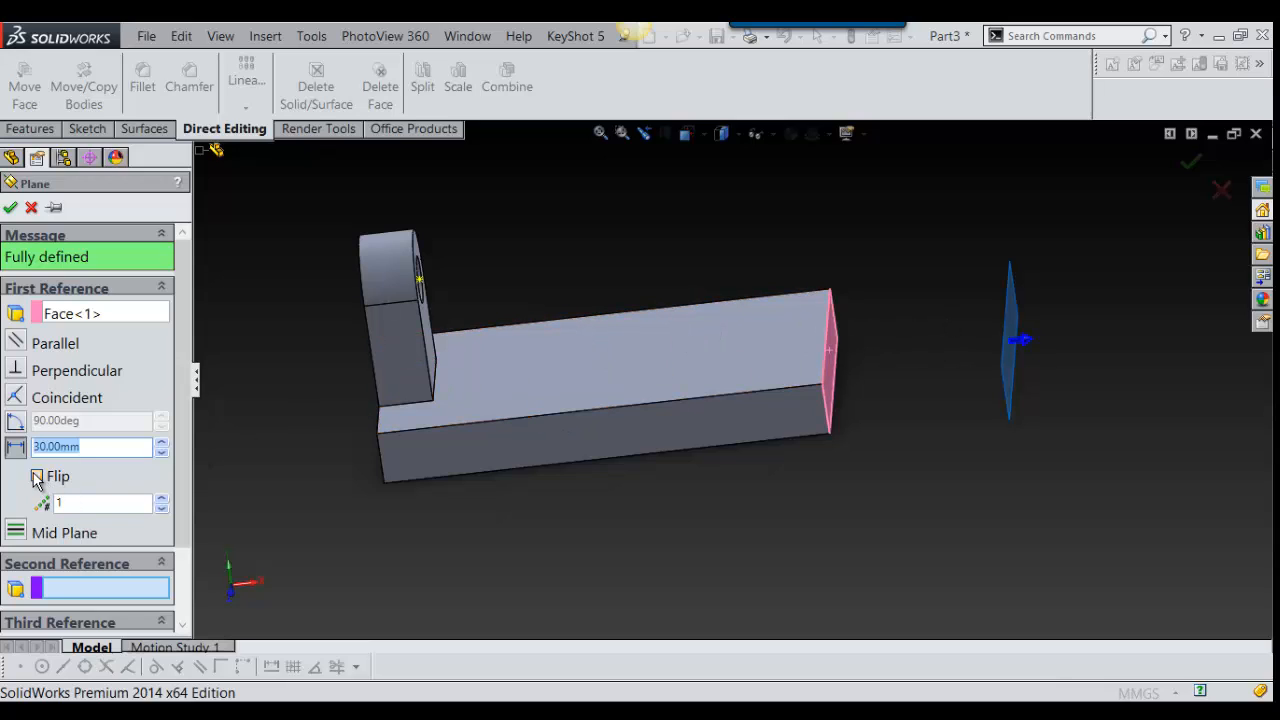
pyautogui.click(37, 477)
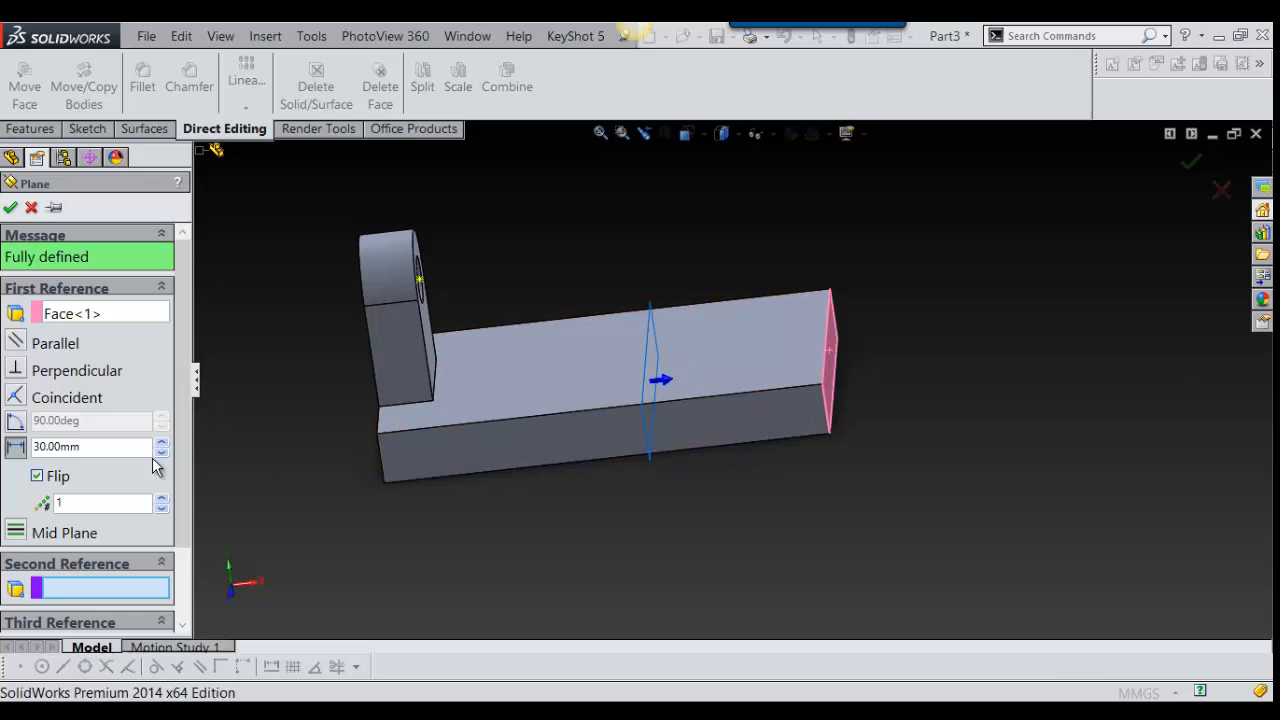
pyautogui.scroll(-3, 186, 491)
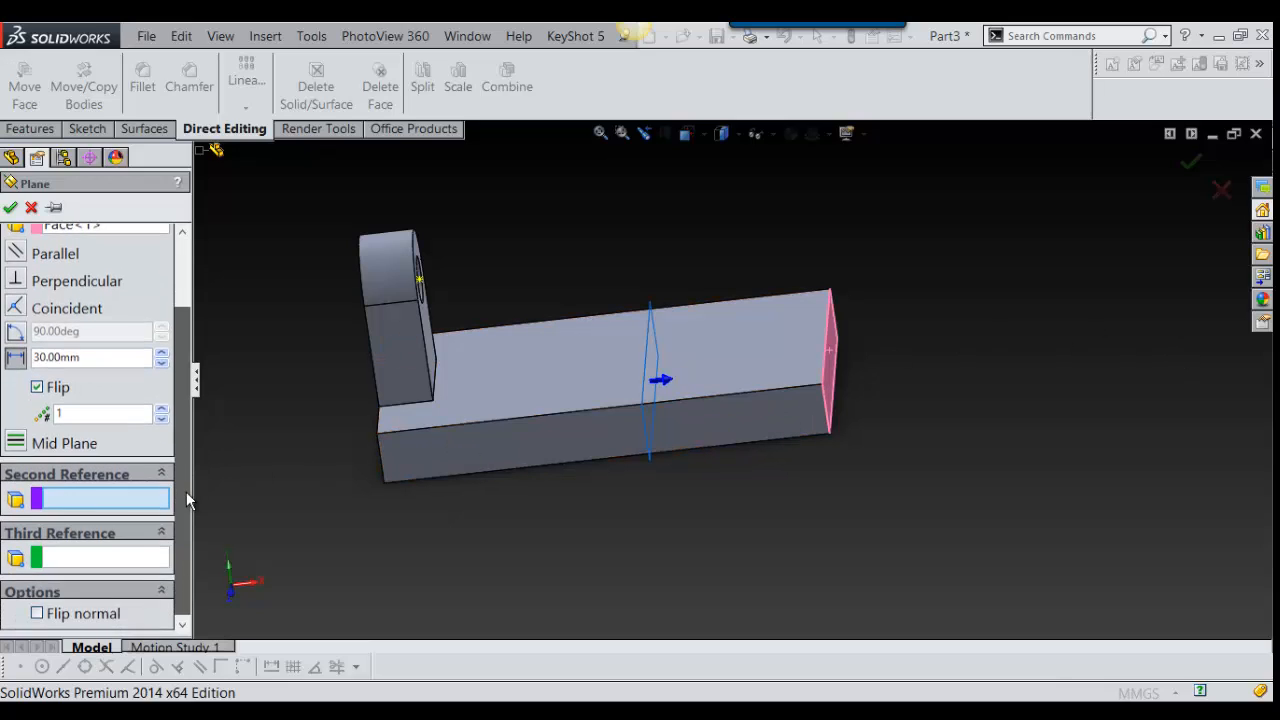
pyautogui.scroll(3, 190, 460)
pyautogui.moveTo(720, 408); pyautogui.dragTo(643, 402, button='middle')
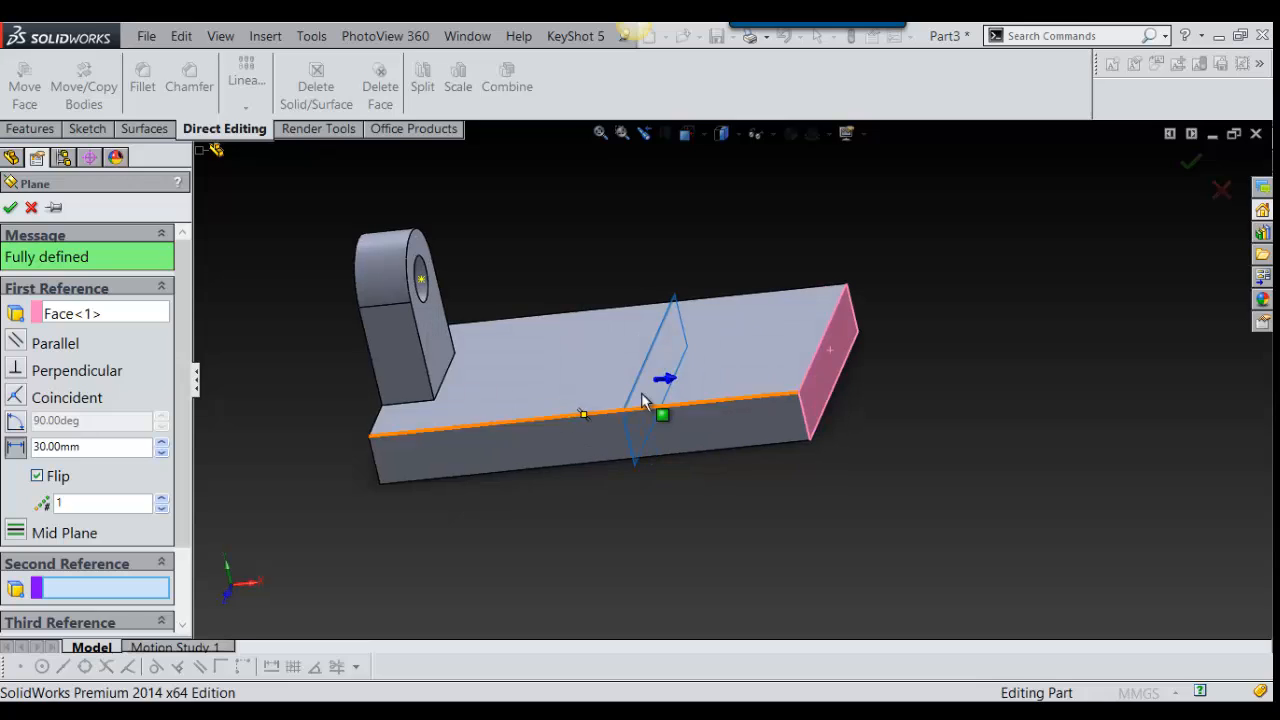
pyautogui.click(10, 207)
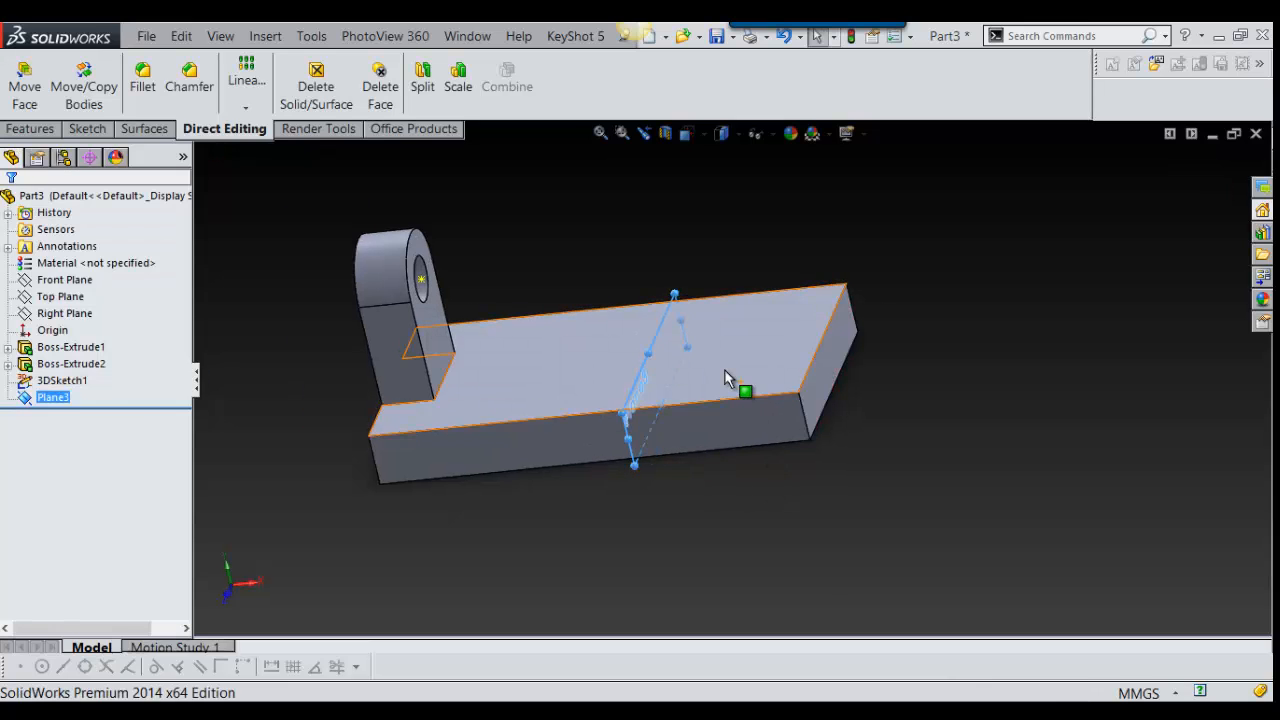
# Step: Resize the offset plane's boundary so it extends slightly beyond the base block's cross-section
pyautogui.moveTo(552, 361); pyautogui.dragTo(727, 400, button='middle')
pyautogui.moveTo(743, 349); pyautogui.dragTo(726, 338, button='middle')
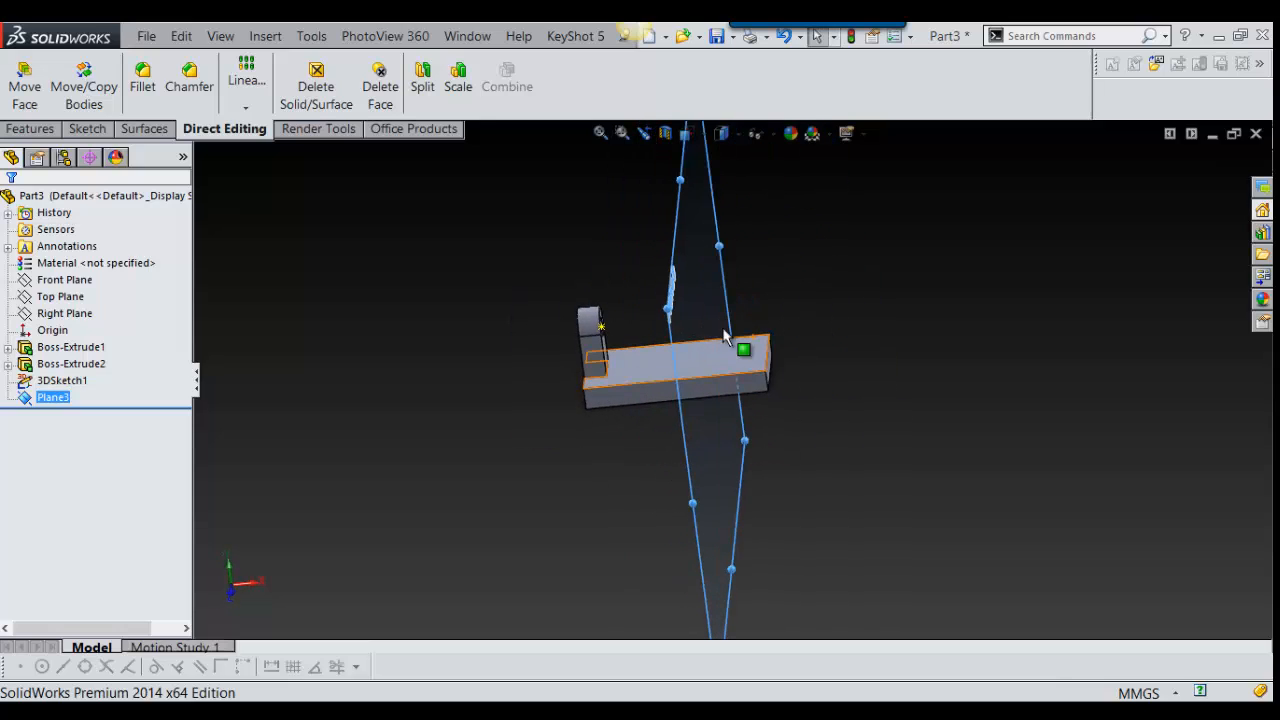
pyautogui.moveTo(722, 437); pyautogui.dragTo(560, 530, button='middle')
pyautogui.moveTo(525, 510); pyautogui.dragTo(700, 412)
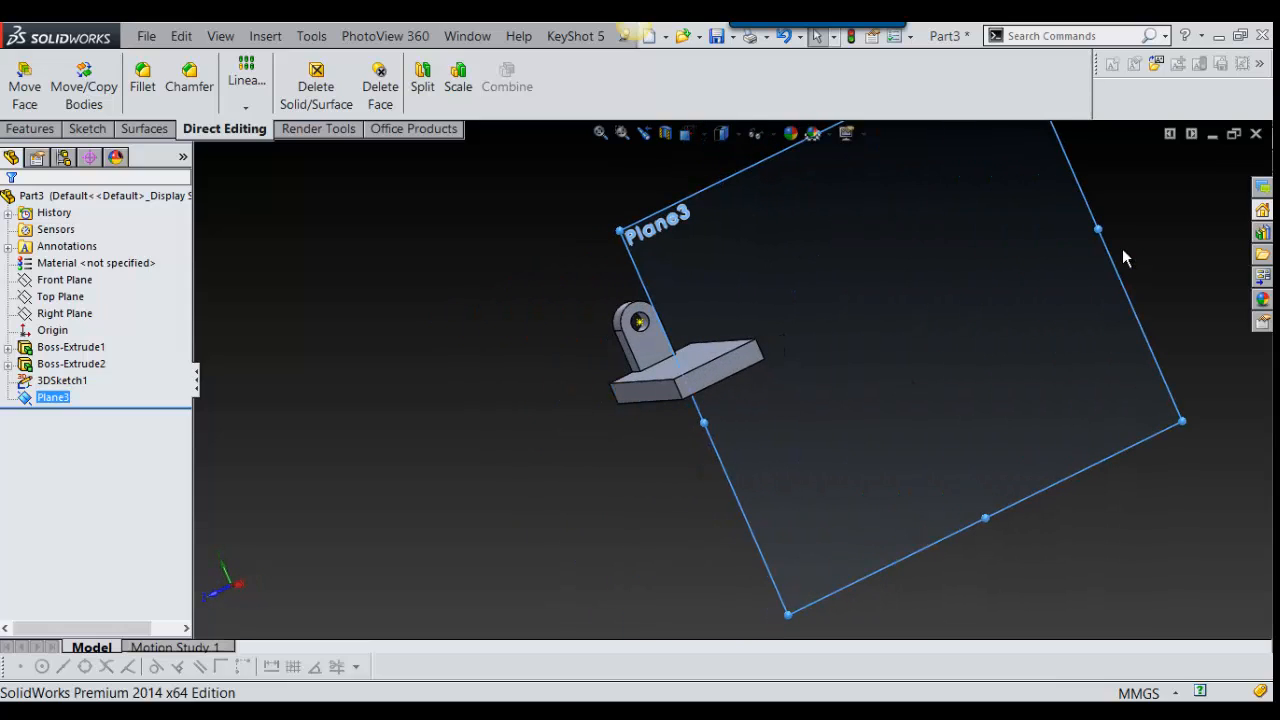
pyautogui.moveTo(984, 255); pyautogui.dragTo(738, 324)
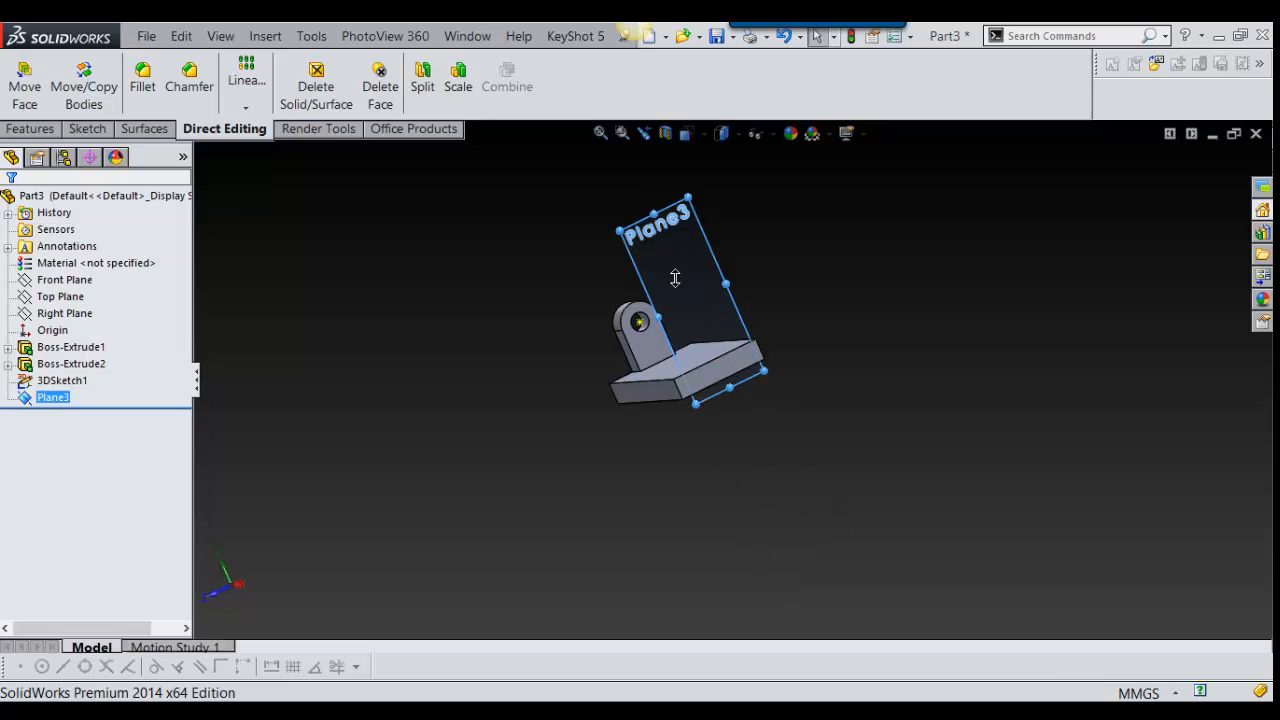
pyautogui.moveTo(675, 278); pyautogui.dragTo(709, 348)
pyautogui.scroll(-4, 731, 371)
pyautogui.moveTo(729, 369)
pyautogui.mouseDown(button='middle')
pyautogui.moveTo(889, 349)
pyautogui.moveTo(741, 357)
pyautogui.mouseUp(button='middle')
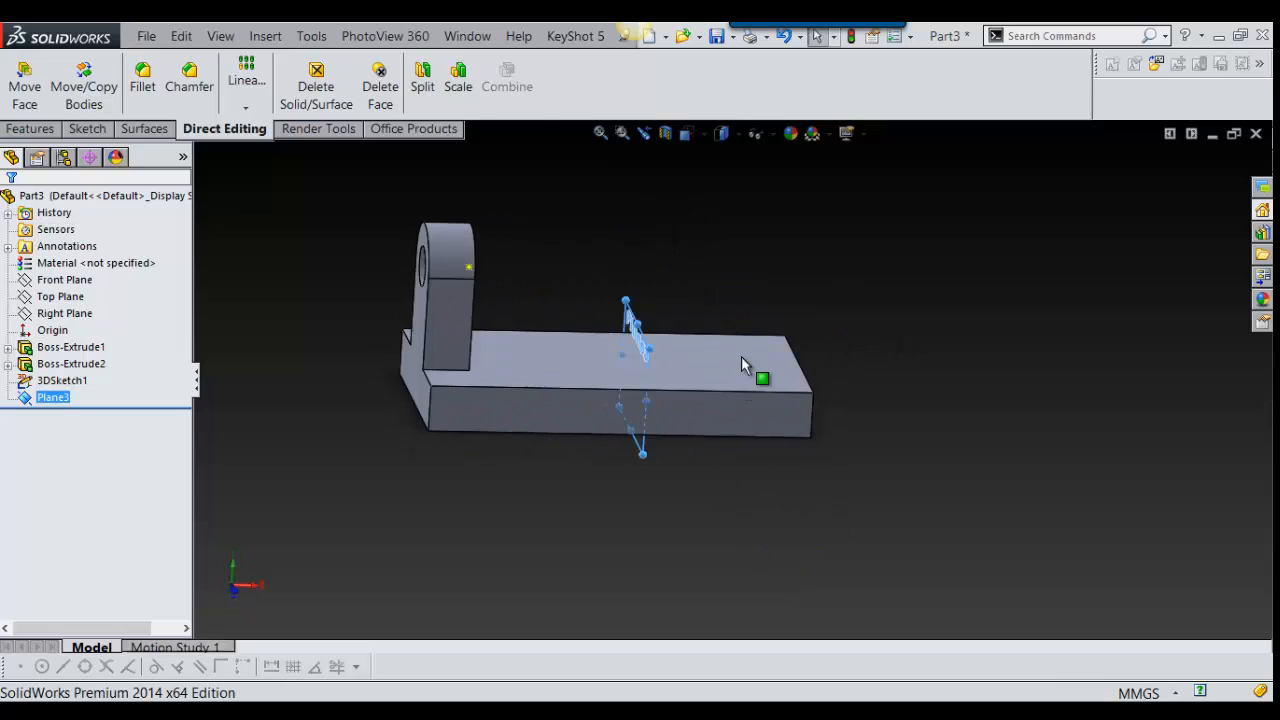
# Step: Copy the offset plane to create a parallel reference plane about 19.5 mm away, toward the base block's free end
pyautogui.scroll(-3, 663, 378)
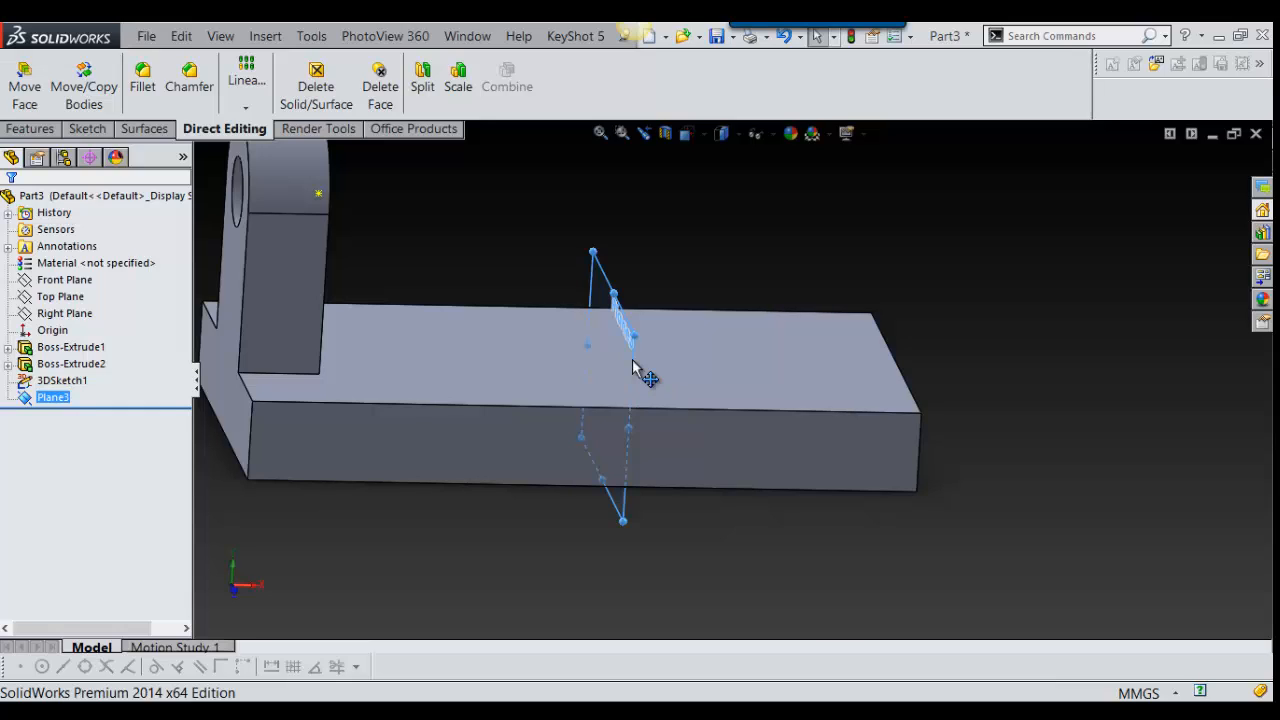
pyautogui.keyDown('ctrl'); pyautogui.moveTo(633, 362); pyautogui.dragTo(632, 392); pyautogui.keyUp('ctrl')
pyautogui.keyDown('ctrl'); pyautogui.moveTo(729, 403); pyautogui.dragTo(808, 403); pyautogui.keyUp('ctrl')
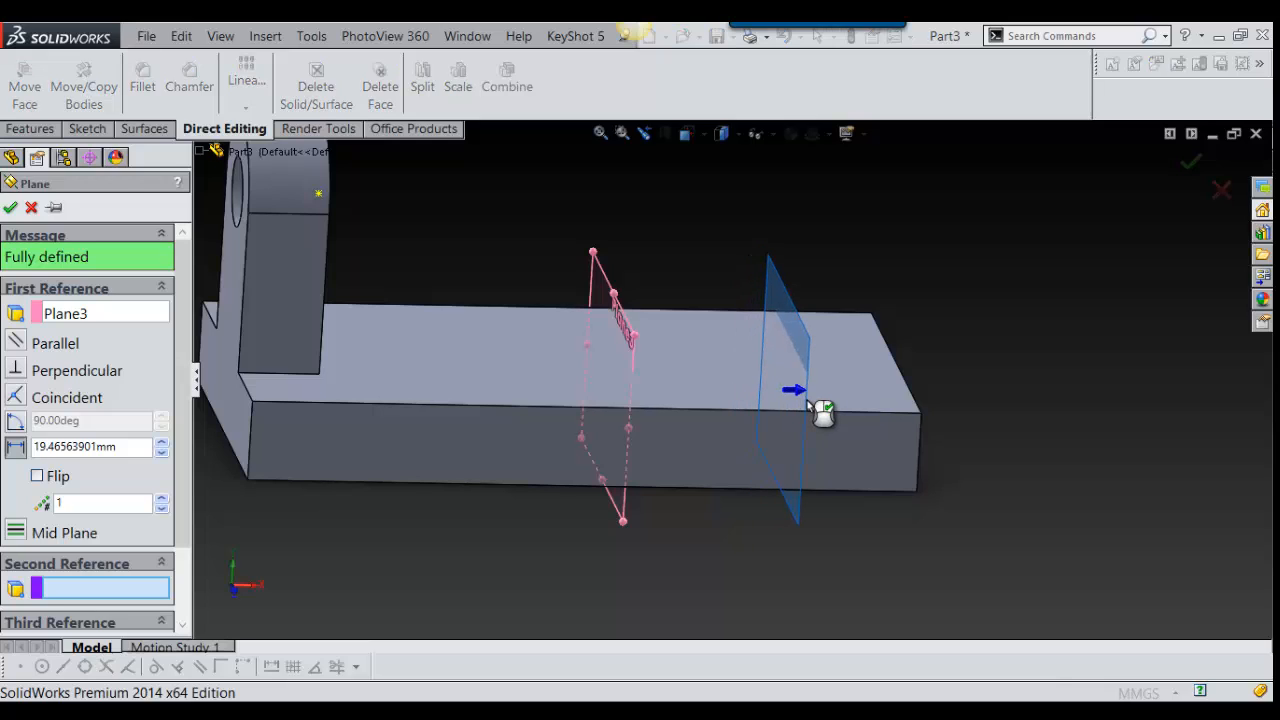
pyautogui.keyDown('ctrl'); pyautogui.moveTo(820, 410); pyautogui.dragTo(820, 408); pyautogui.keyUp('ctrl')
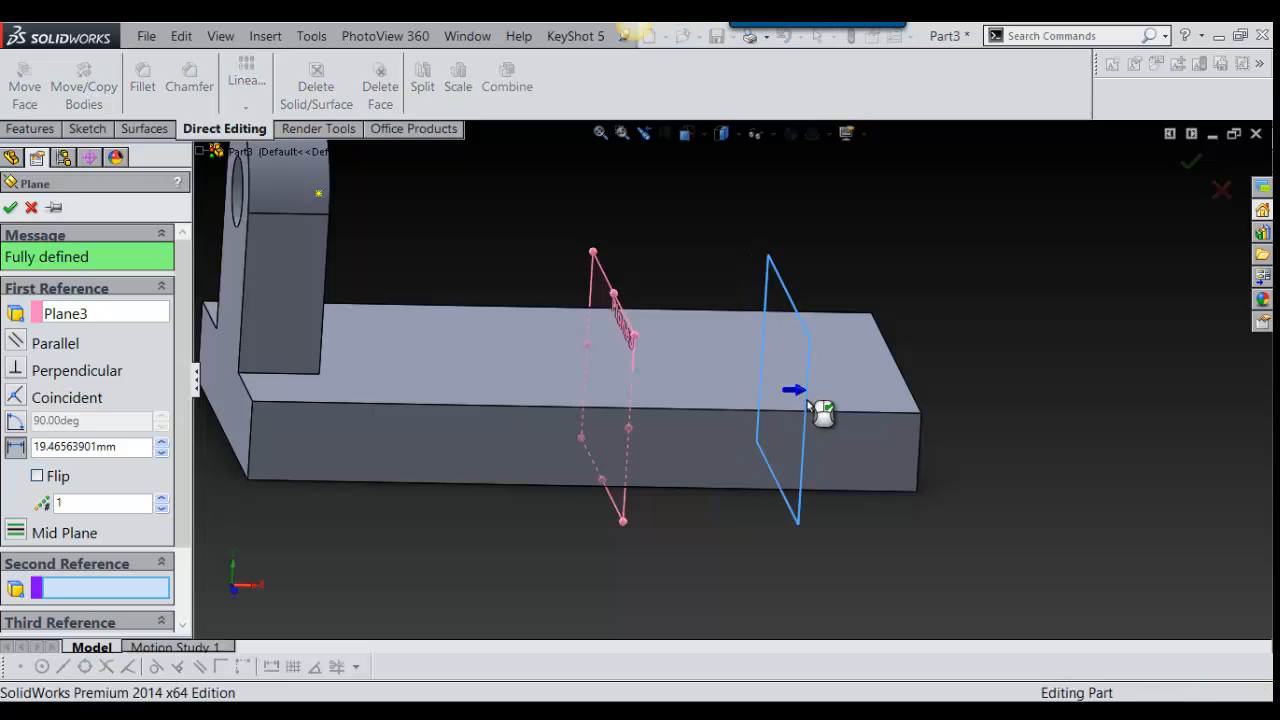
pyautogui.press('Return')
# Step: Examine the two parallel reference planes across the base block from several angles
pyautogui.moveTo(851, 449); pyautogui.dragTo(728, 488, button='middle')
pyautogui.scroll(3, 826, 486)
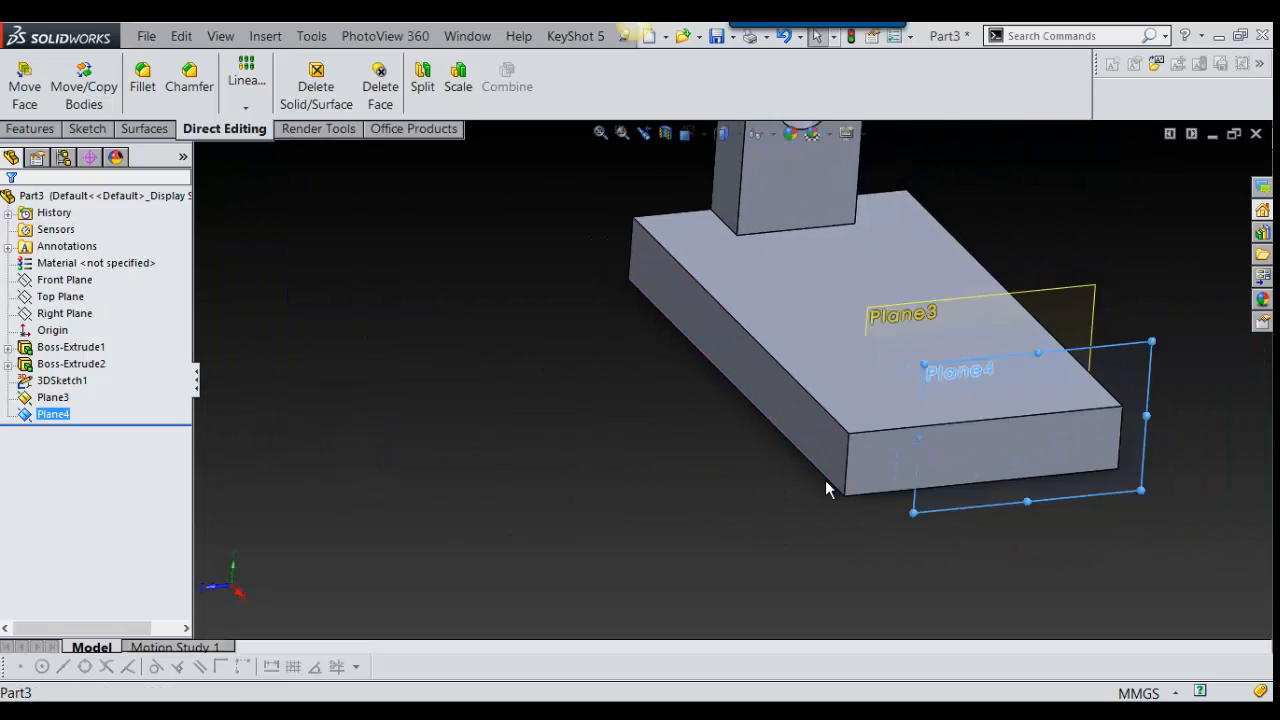
pyautogui.scroll(-3, 914, 400)
pyautogui.scroll(3, 914, 400)
pyautogui.moveTo(829, 408); pyautogui.dragTo(866, 334, button='middle')
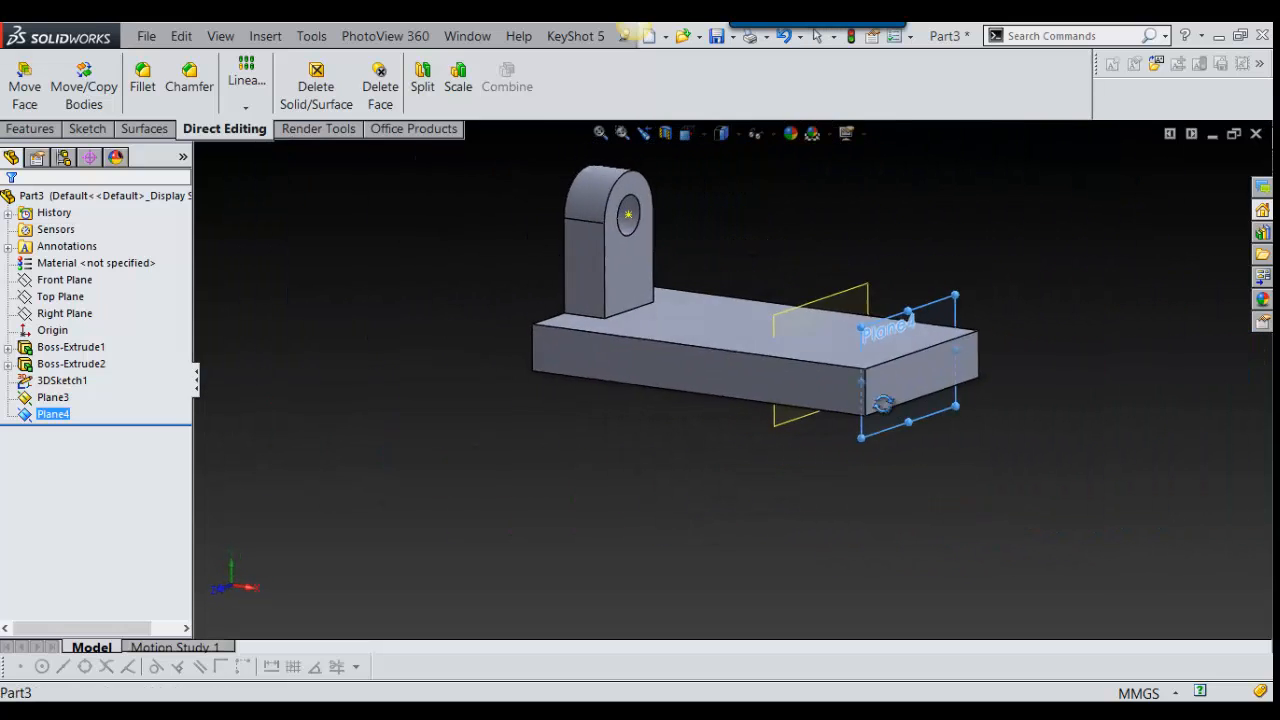
pyautogui.scroll(2, 866, 334)
pyautogui.scroll(-4, 731, 300)
pyautogui.scroll(2, 745, 420)
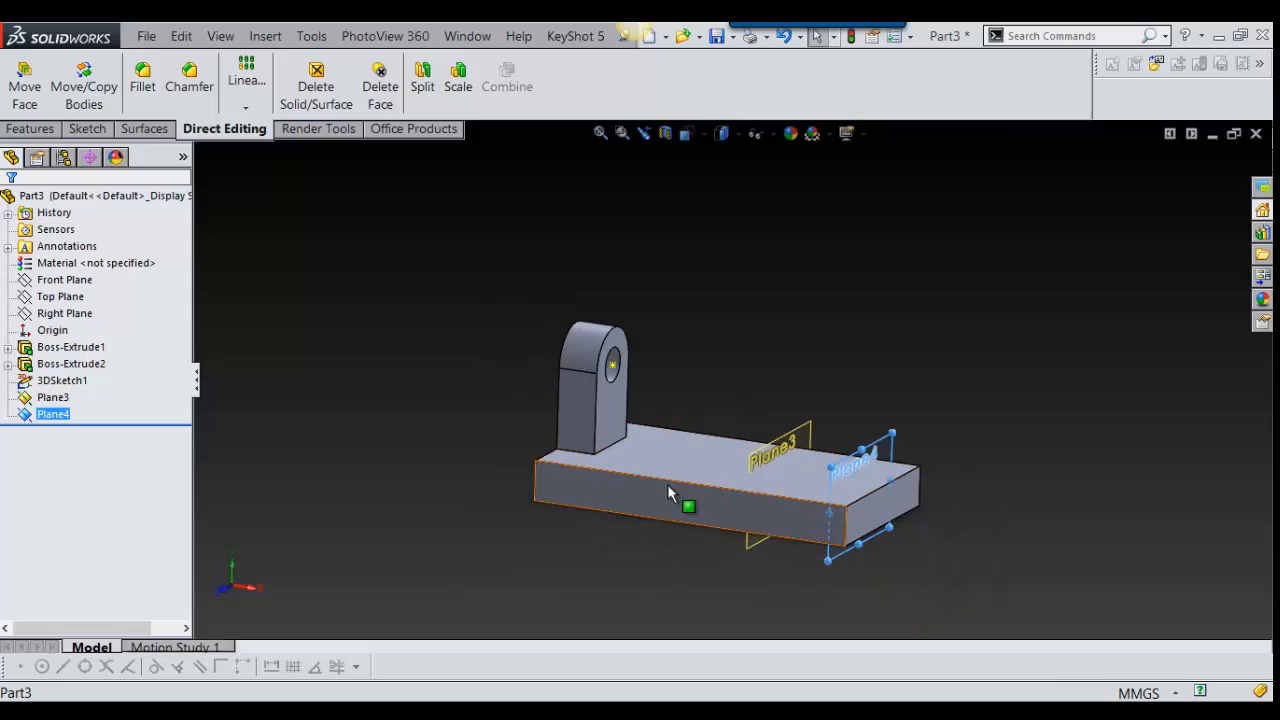
pyautogui.scroll(-3, 704, 436)
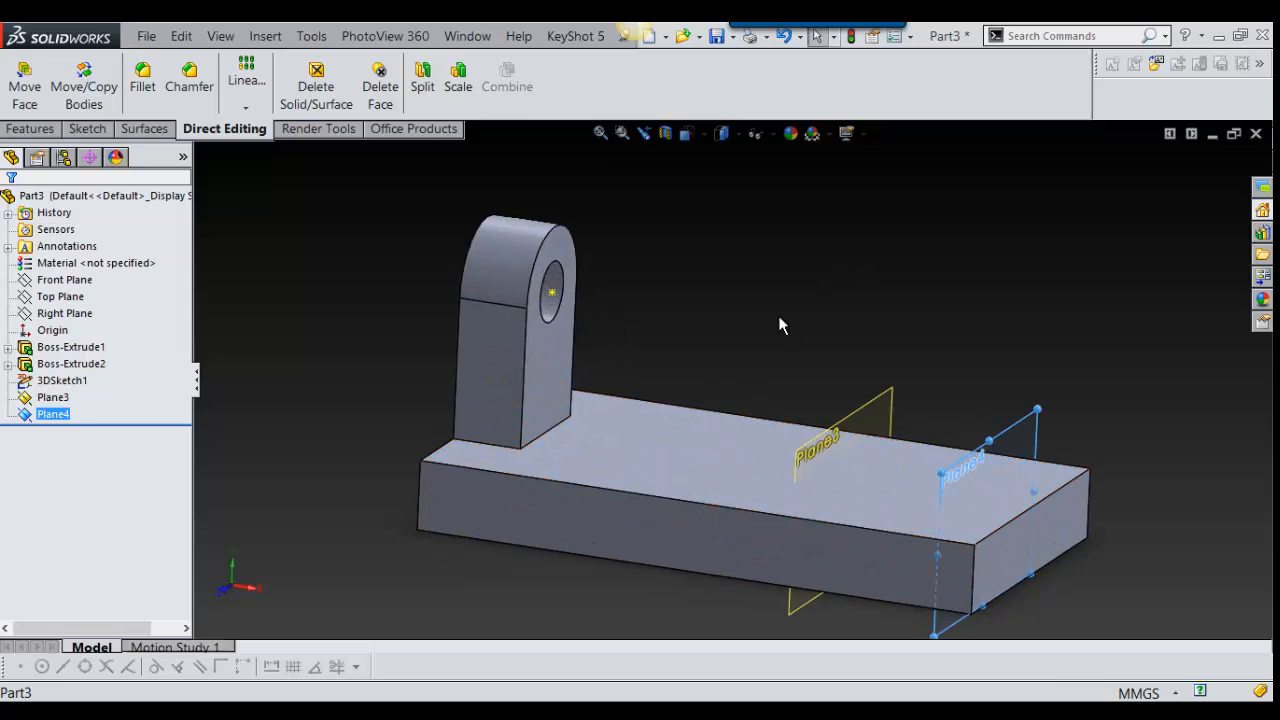
pyautogui.moveTo(724, 465); pyautogui.dragTo(737, 480, button='middle')
pyautogui.click(735, 480)
pyautogui.scroll(2, 781, 466)
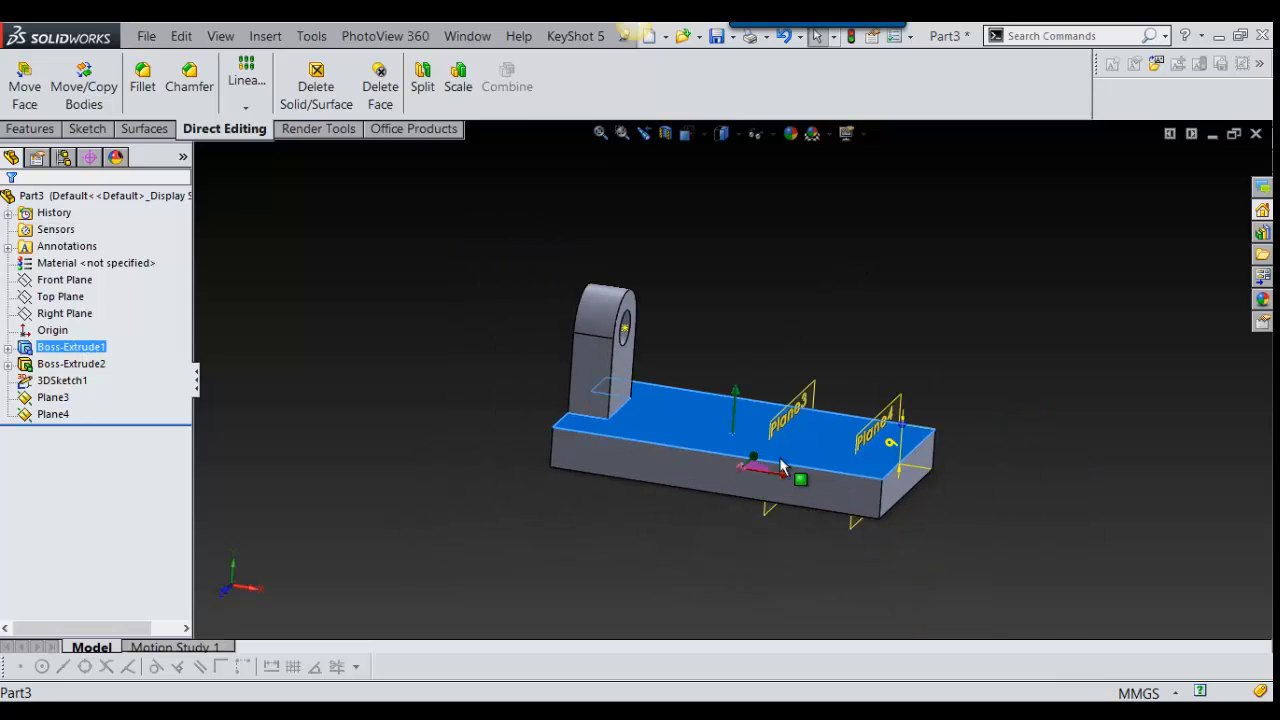
pyautogui.click(359, 486)
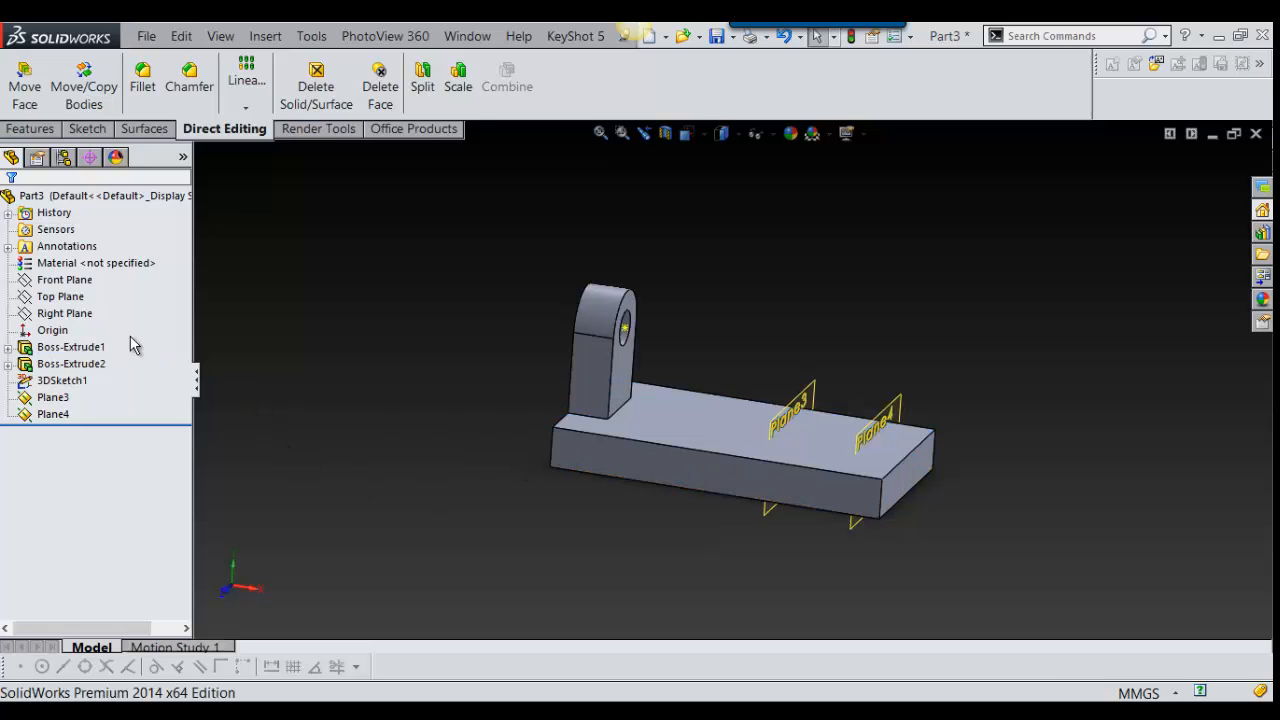
# Step: Start a new sketch on the Front Plane, which runs lengthwise through the base block and lug
pyautogui.click(62, 297)
pyautogui.click(64, 313)
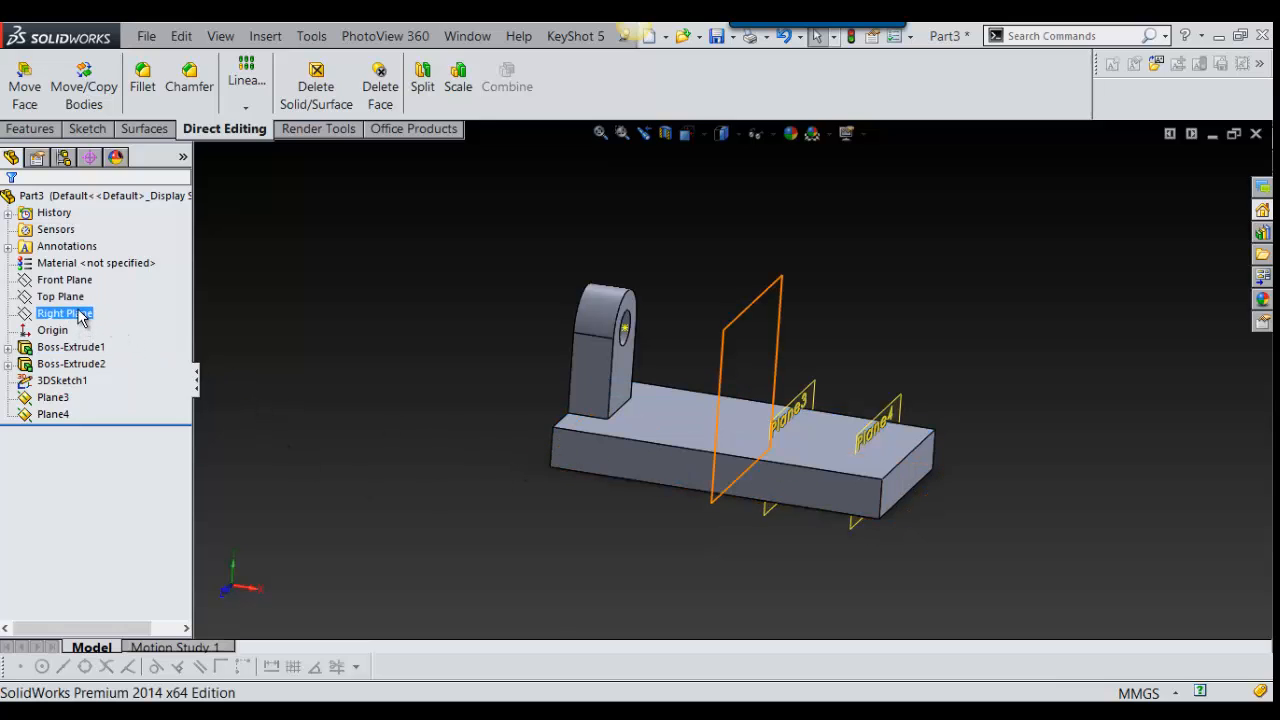
pyautogui.click(64, 280)
pyautogui.moveTo(500, 437)
pyautogui.mouseDown(button='middle')
pyautogui.moveTo(471, 400)
pyautogui.moveTo(492, 420)
pyautogui.mouseUp(button='middle')
pyautogui.scroll(-2, 808, 450)
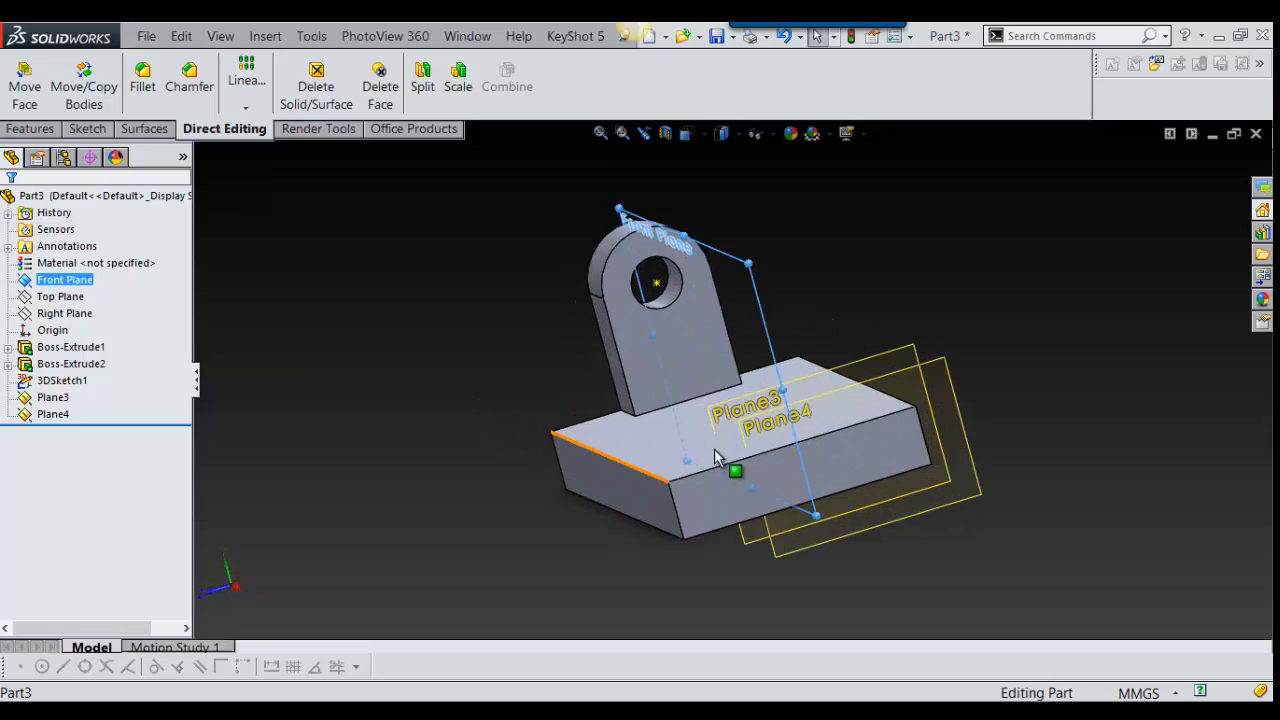
pyautogui.moveTo(814, 444); pyautogui.dragTo(836, 380, button='middle')
pyautogui.scroll(-2, 788, 289)
pyautogui.scroll(2, 788, 289)
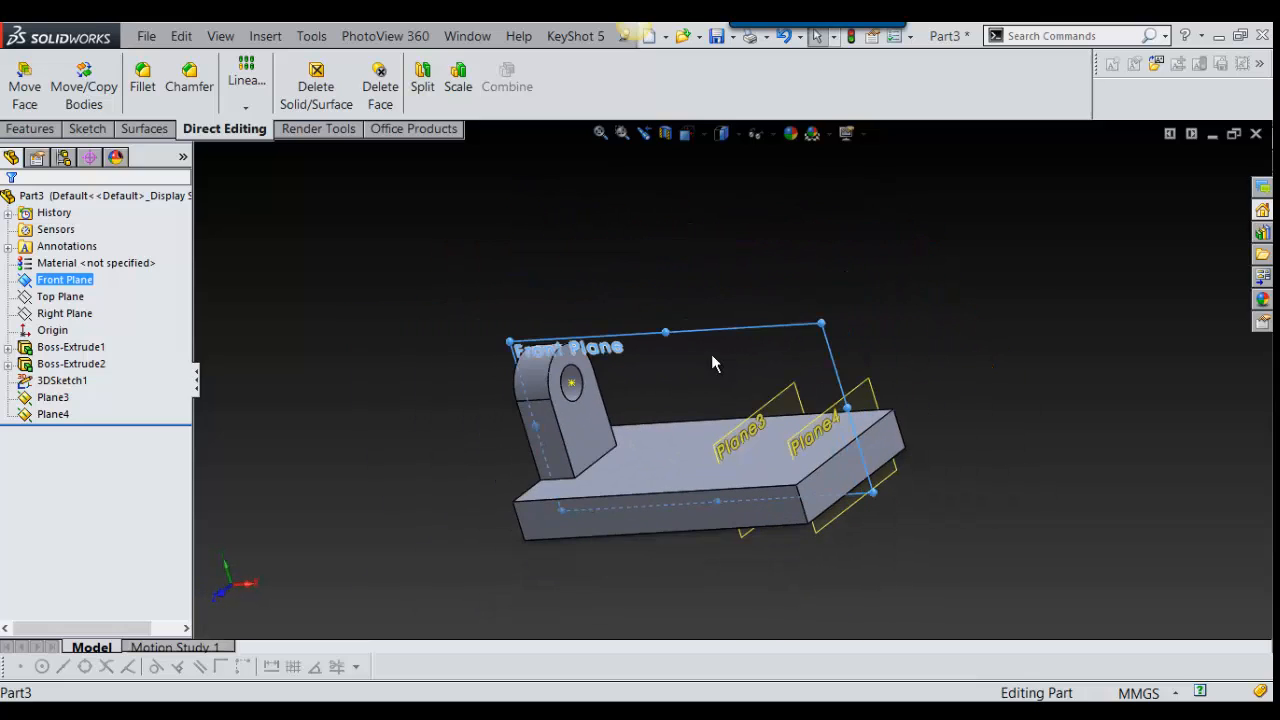
pyautogui.moveTo(687, 375); pyautogui.dragTo(651, 360, button='middle')
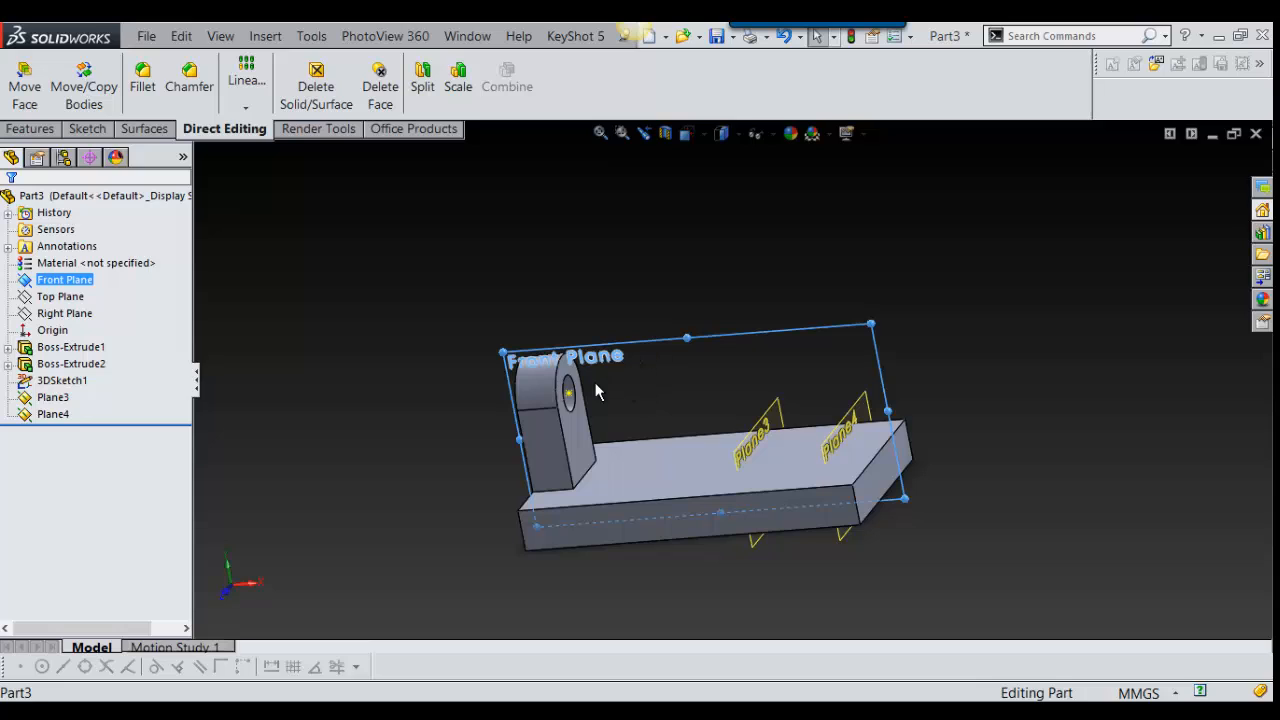
pyautogui.scroll(-1, 727, 360)
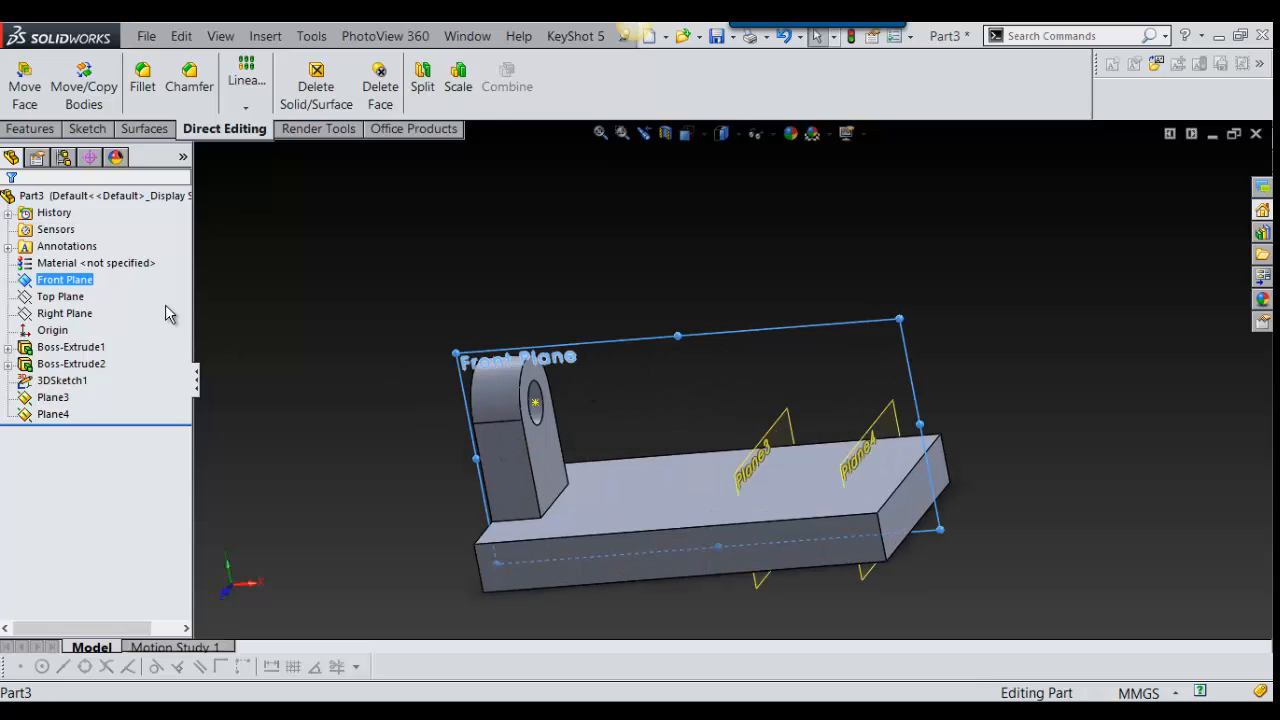
pyautogui.click(41, 256)
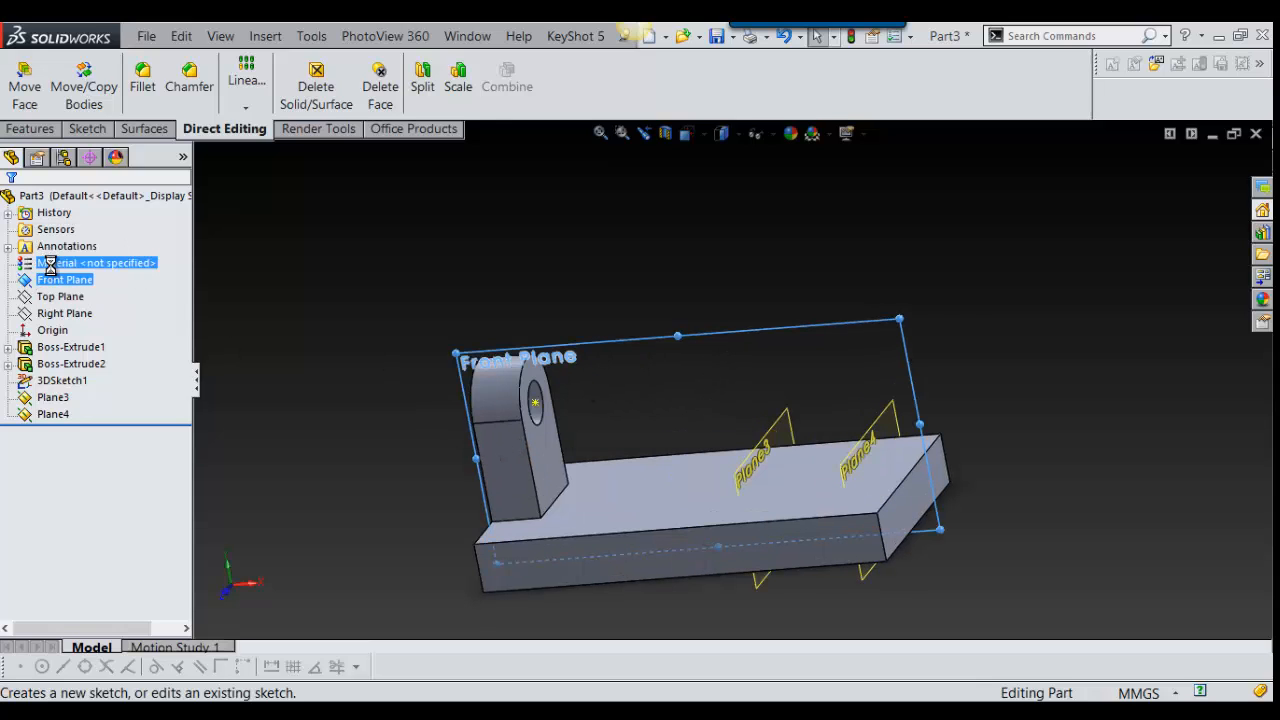
# Step: Sketch an inclined centerline about 72.5 mm long above the base block, rising away from the lug
pyautogui.moveTo(965, 328)
pyautogui.mouseDown(button='right')
pyautogui.moveTo(965, 350)
pyautogui.moveTo(1092, 463)
pyautogui.mouseUp(button='right')
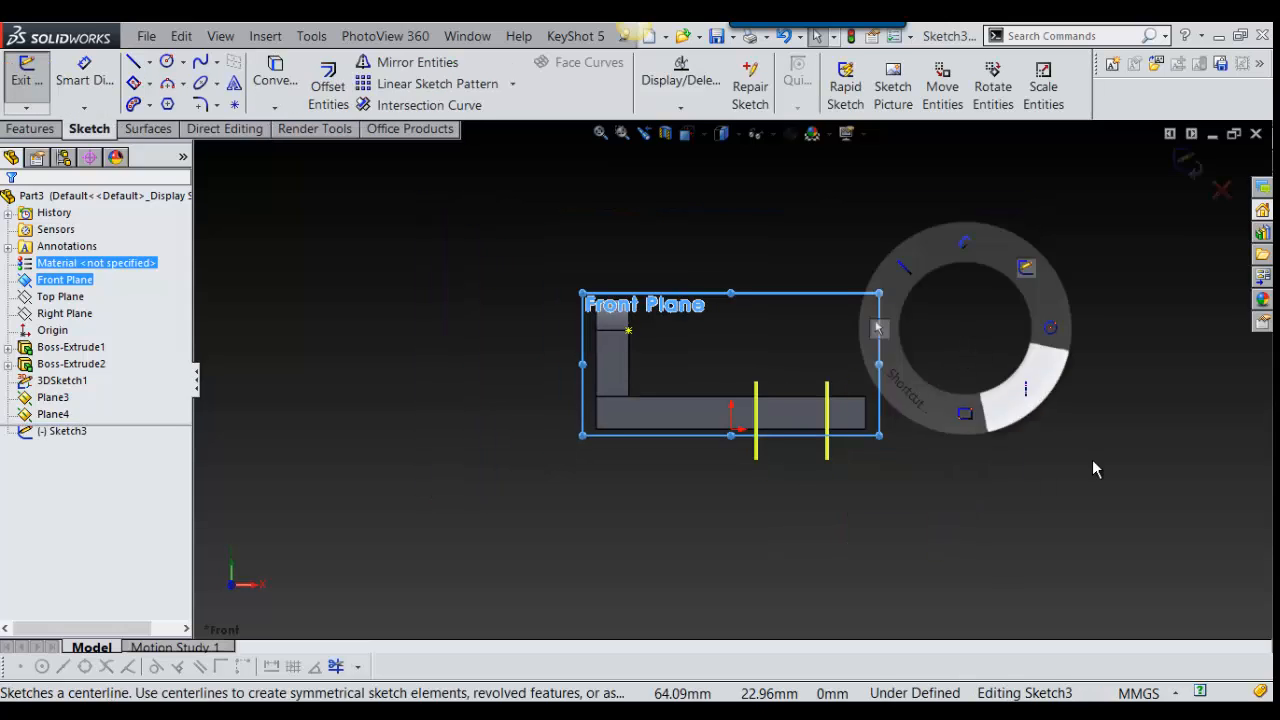
pyautogui.click(717, 375)
pyautogui.click(915, 209)
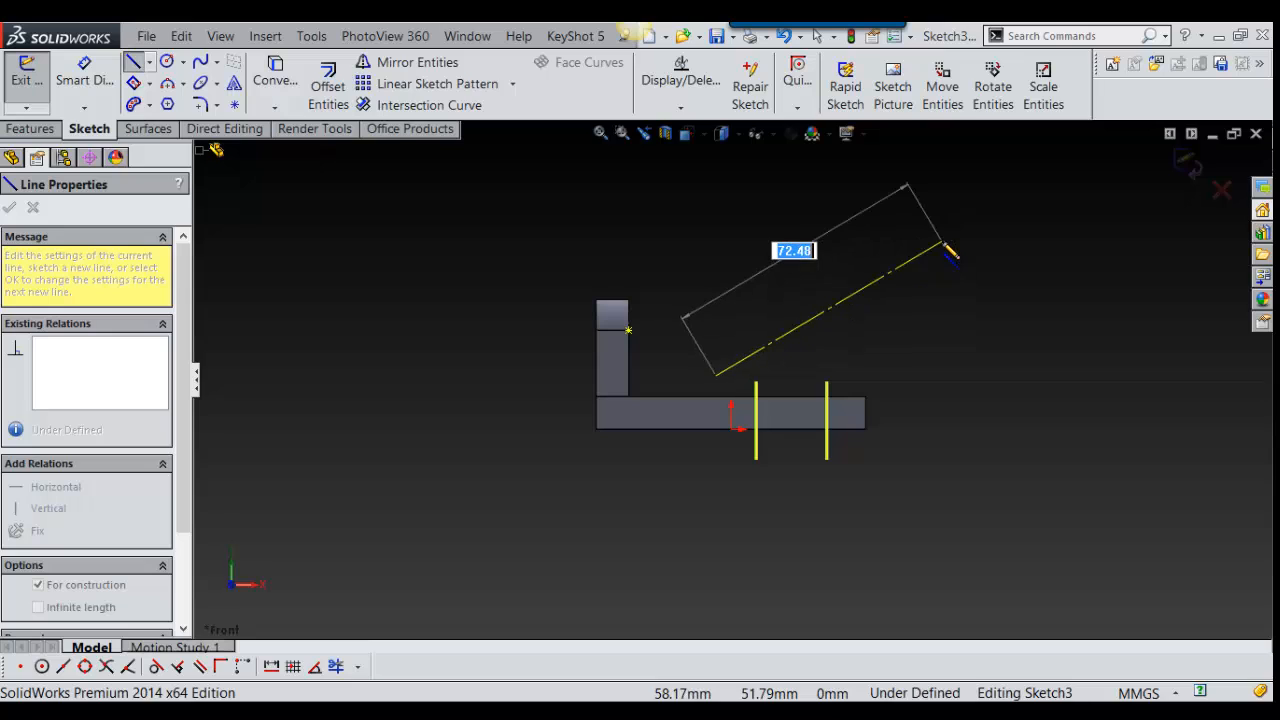
pyautogui.click(944, 247)
pyautogui.scroll(-5, 808, 383)
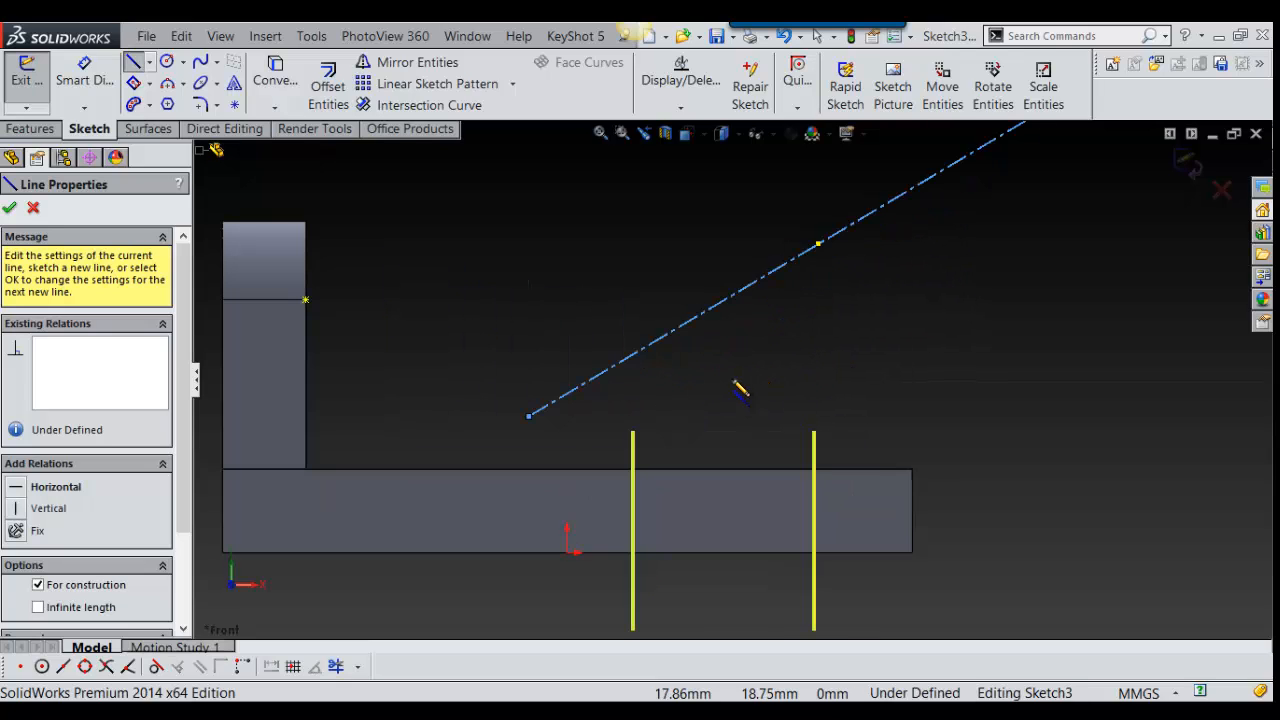
pyautogui.scroll(3, 760, 388)
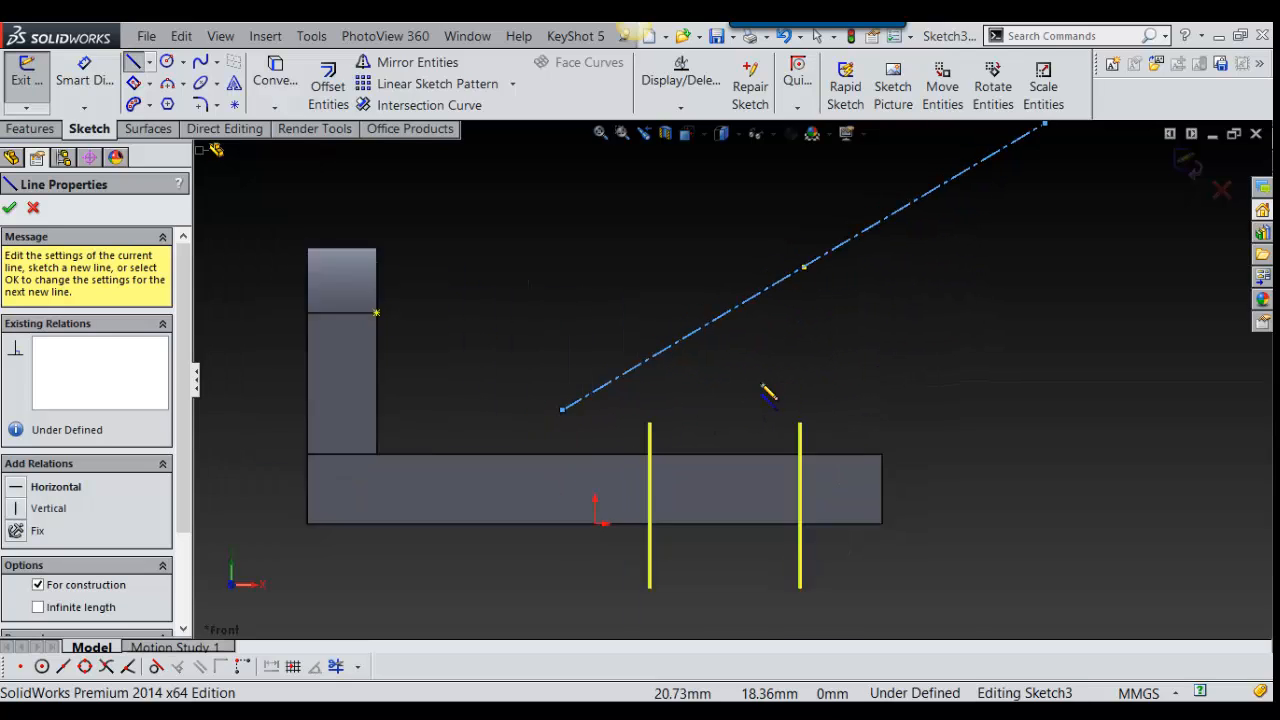
# Step: Sketch a horizontal centerline about 84.3 mm long from the inclined centerline's lower end and fix it in place
pyautogui.click(591, 406)
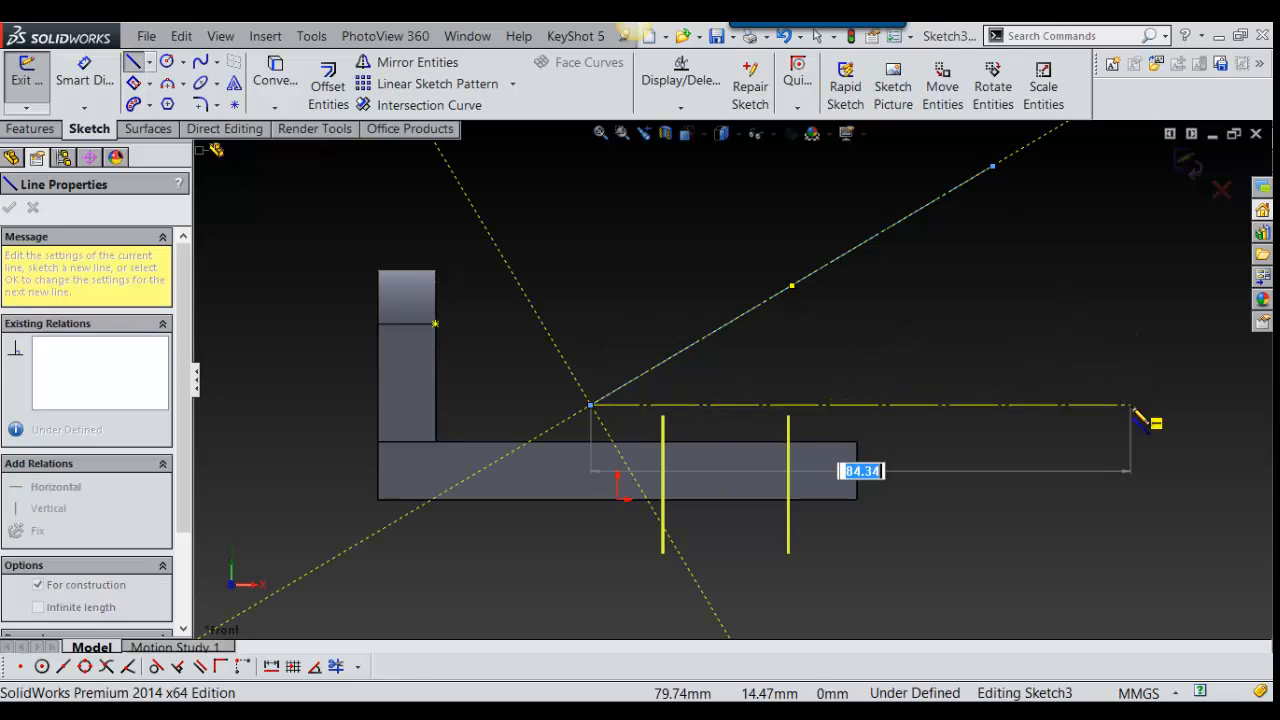
pyautogui.click(1135, 406)
pyautogui.press('Escape')
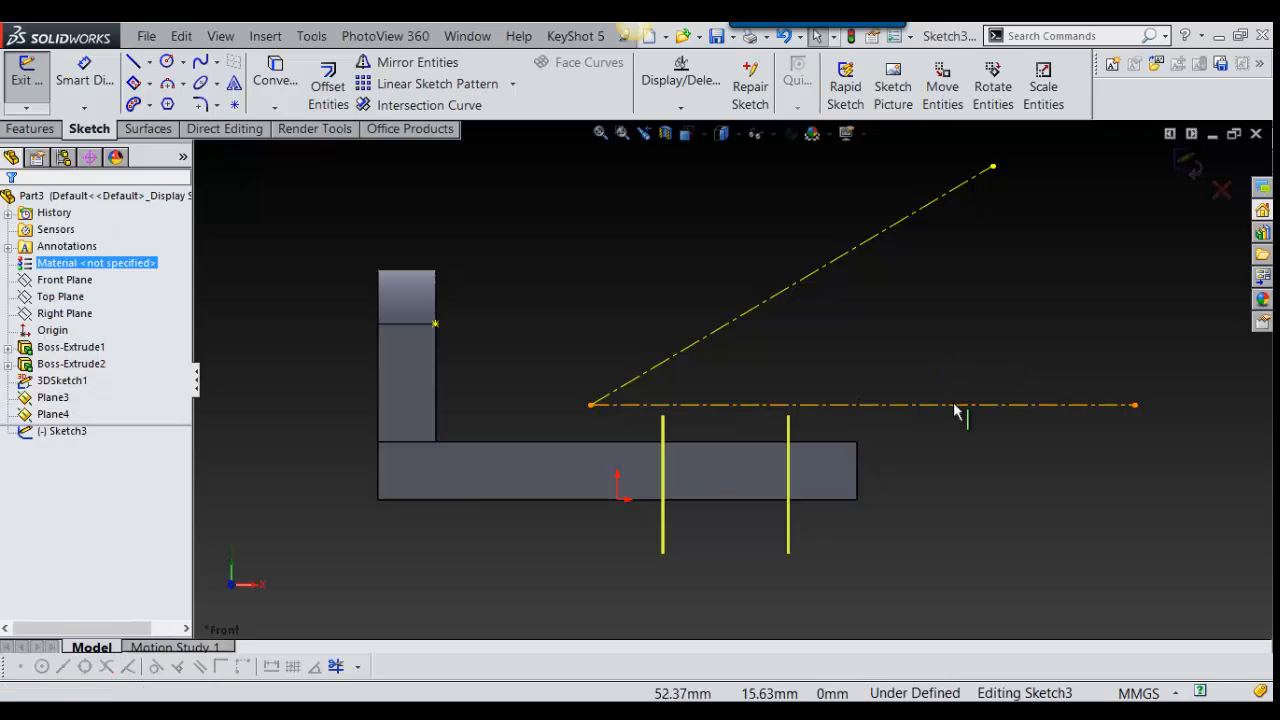
pyautogui.click(960, 405)
pyautogui.click(1047, 322)
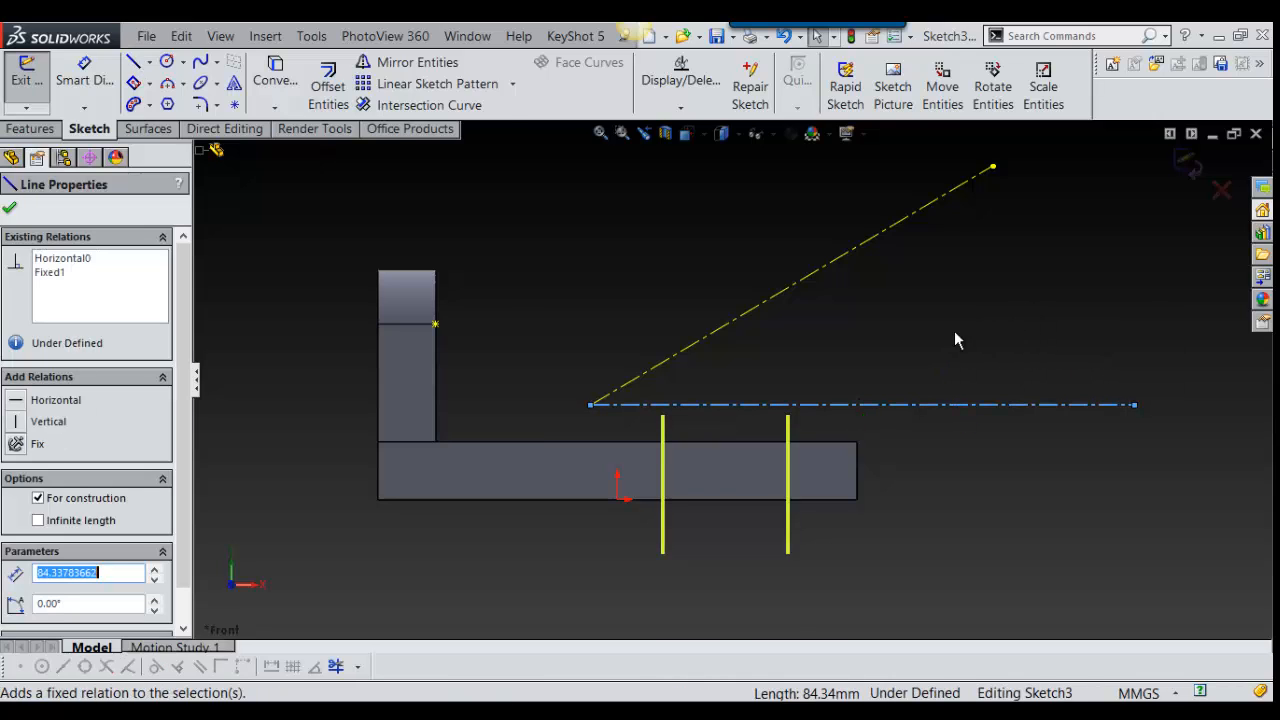
# Step: Dimension the angle between the two centerlines, set it to 45 degrees, and exit the sketch
pyautogui.moveTo(930, 330); pyautogui.dragTo(898, 305, button='right')
pyautogui.click(857, 405)
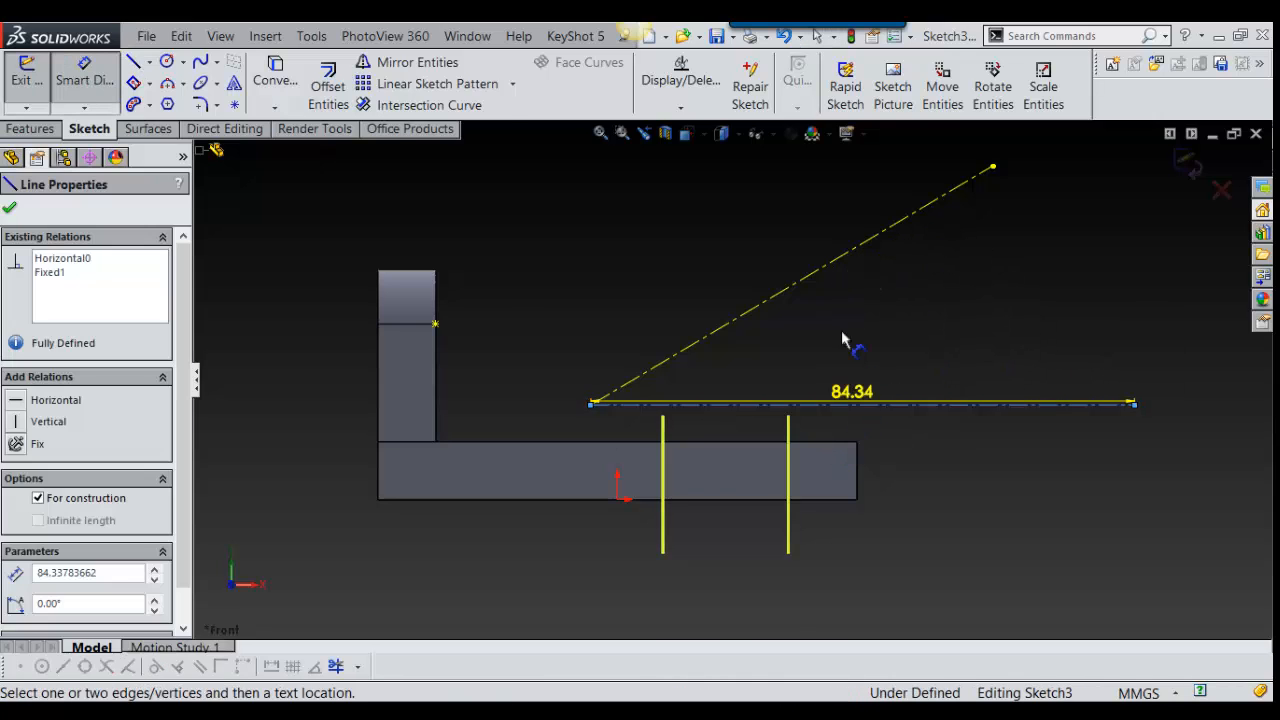
pyautogui.click(818, 282)
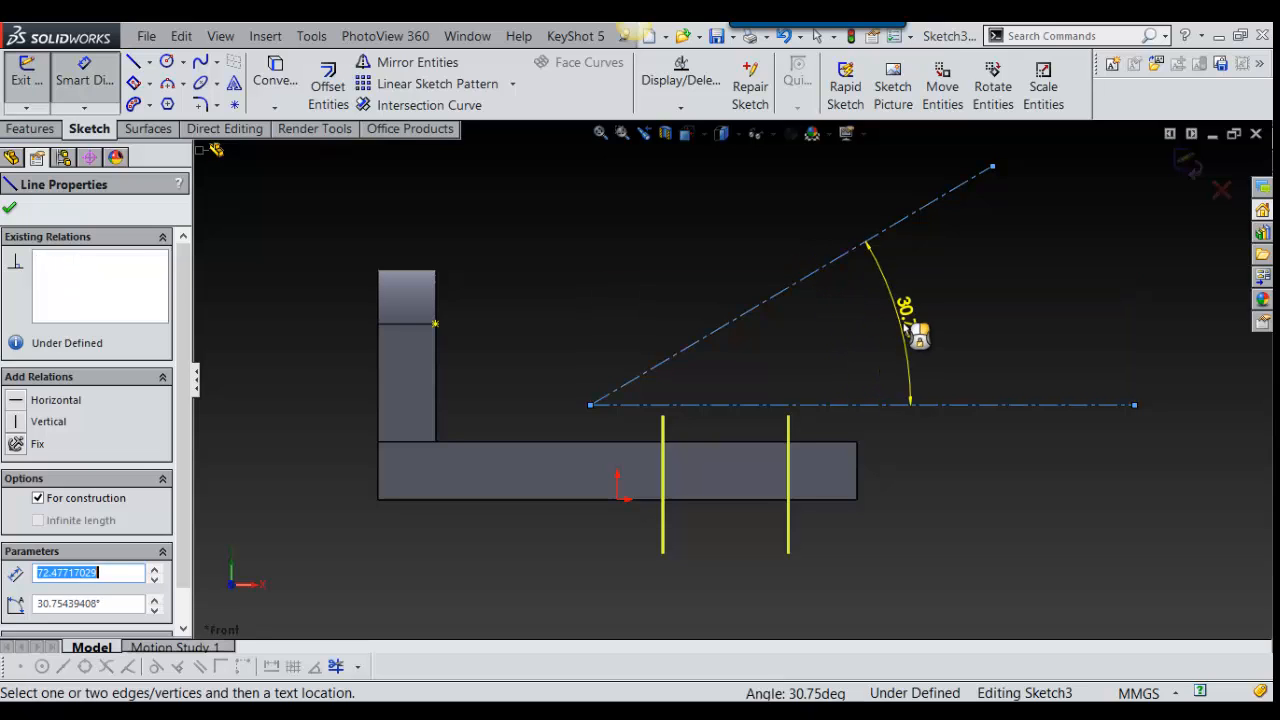
pyautogui.click(904, 337)
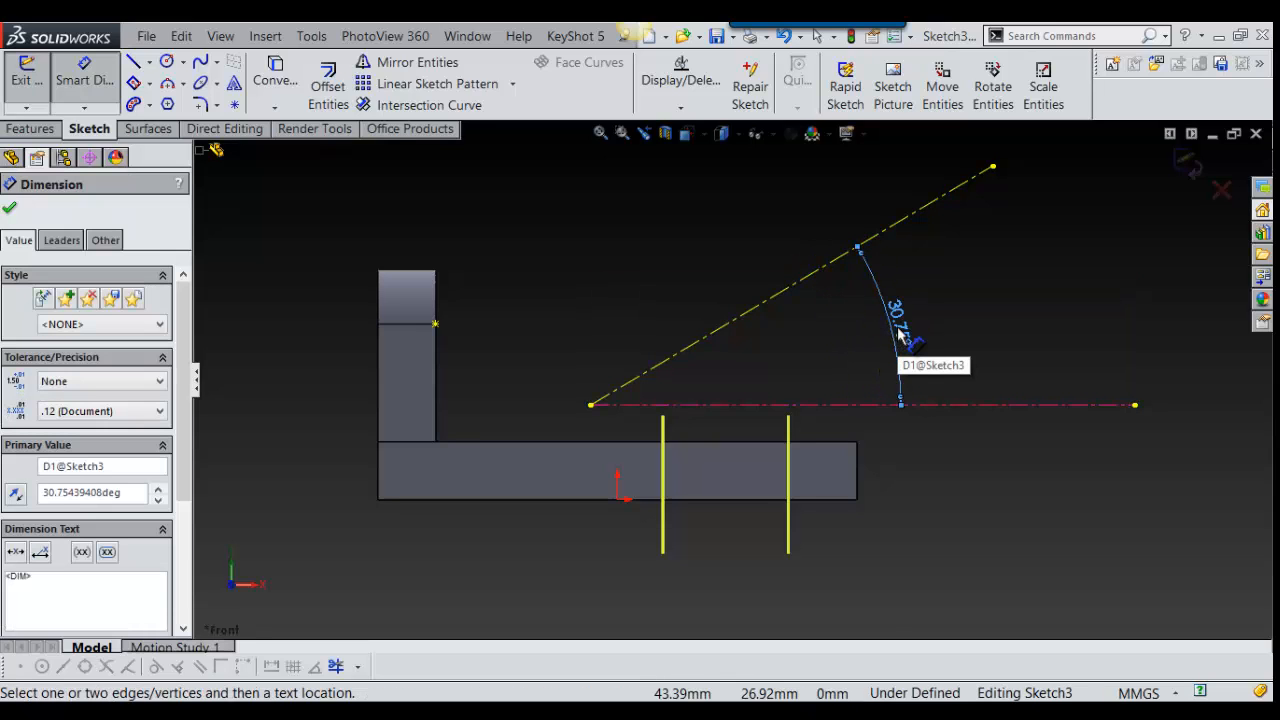
pyautogui.doubleClick(898, 333)
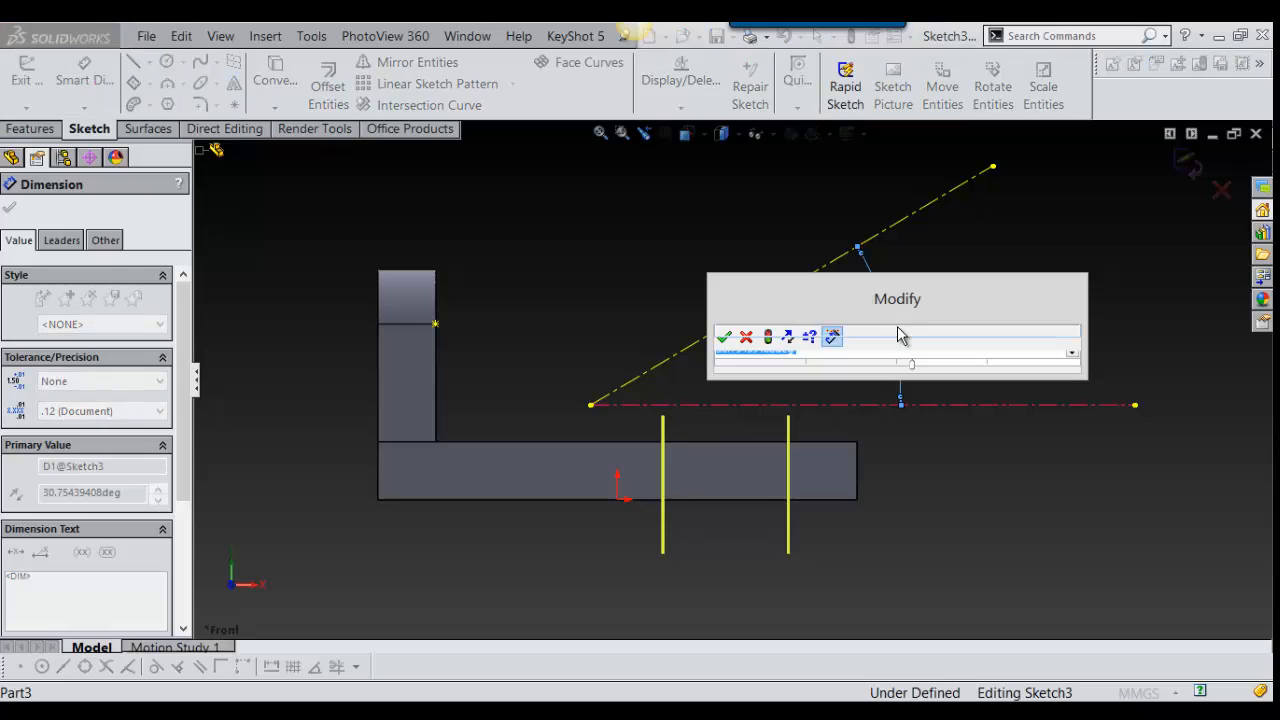
pyautogui.write('45')
pyautogui.press('Return')
pyautogui.moveTo(1029, 300); pyautogui.dragTo(834, 310, button='middle')
pyautogui.scroll(-3, 834, 309)
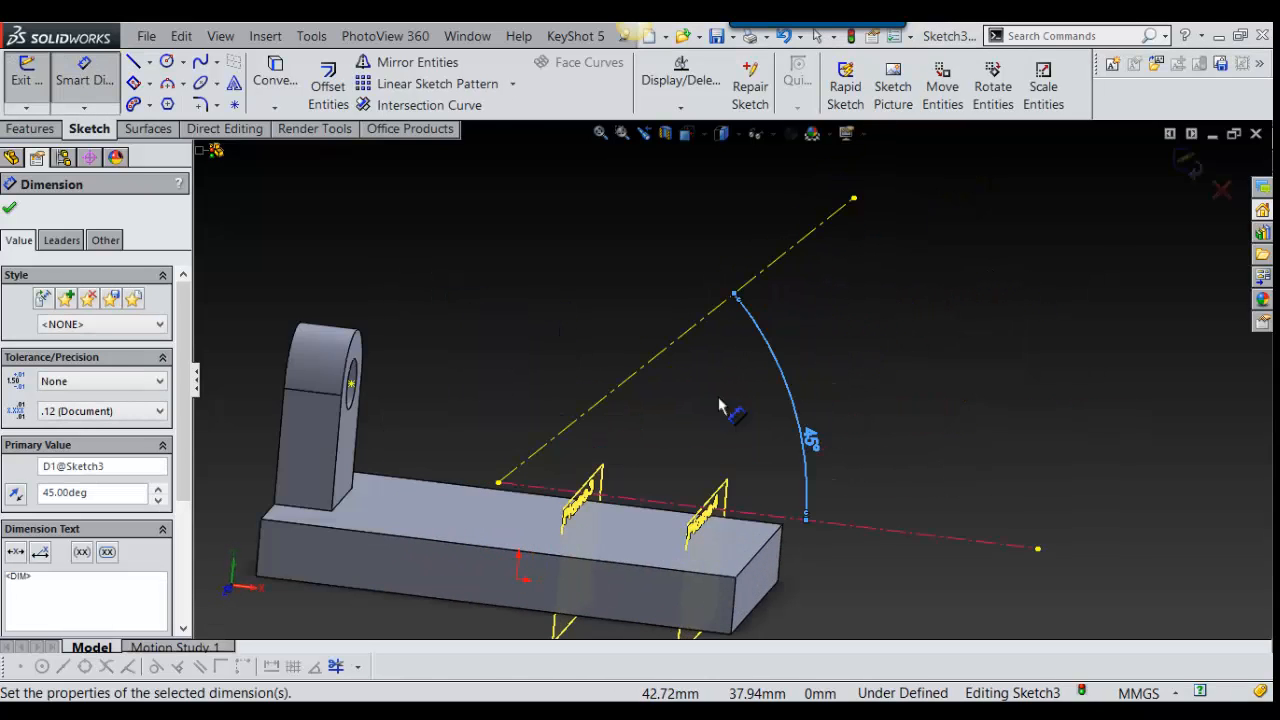
pyautogui.scroll(3, 732, 381)
pyautogui.moveTo(1049, 280); pyautogui.dragTo(1157, 157, button='right')
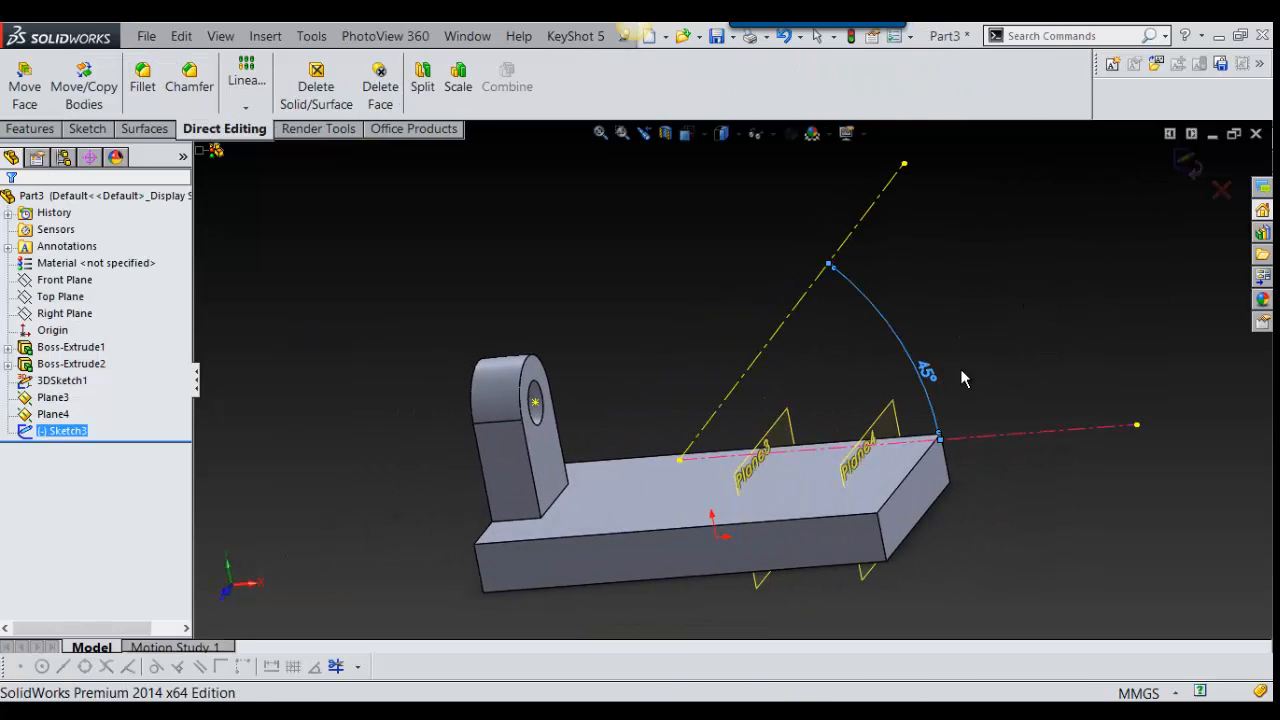
# Step: Create a reference plane through the inclined centerline's upper endpoint, perpendicular to that centerline
pyautogui.moveTo(963, 371)
pyautogui.mouseDown(button='middle')
pyautogui.moveTo(1051, 287)
pyautogui.moveTo(1029, 286)
pyautogui.moveTo(1021, 326)
pyautogui.moveTo(1005, 318)
pyautogui.mouseUp(button='middle')
pyautogui.scroll(-4, 845, 239)
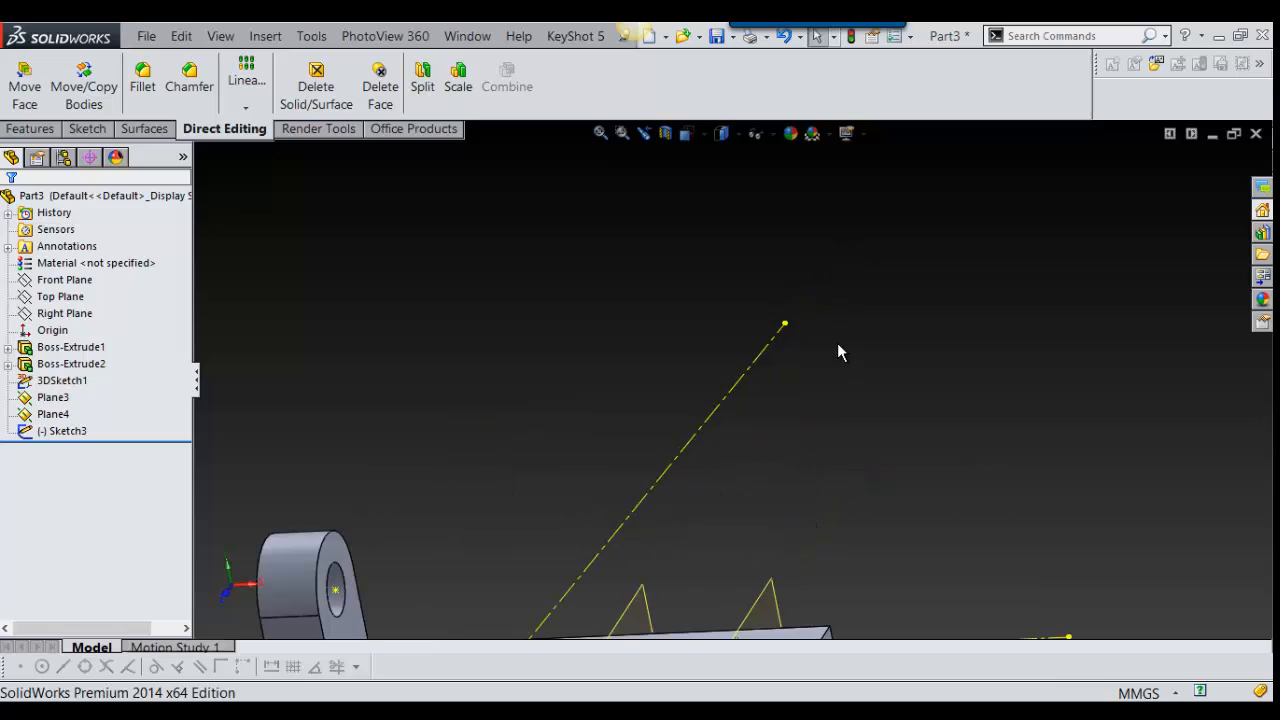
pyautogui.scroll(2, 836, 341)
pyautogui.click(769, 342)
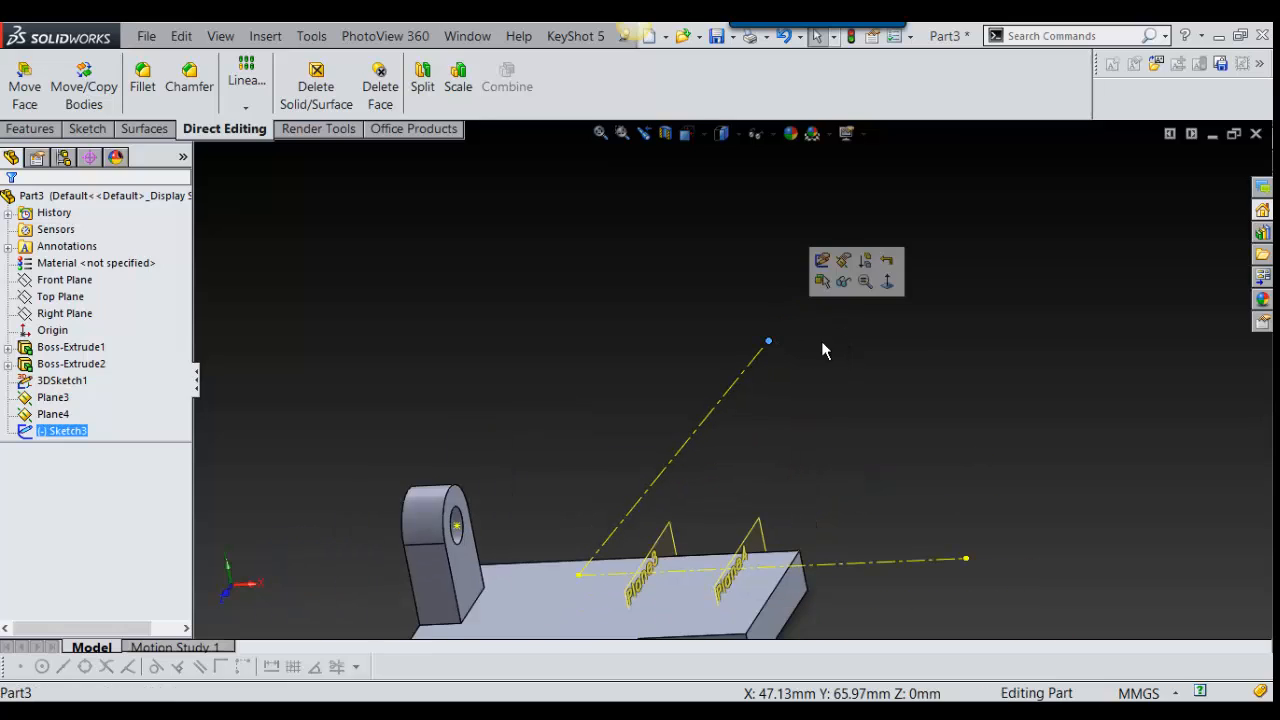
pyautogui.press('s')
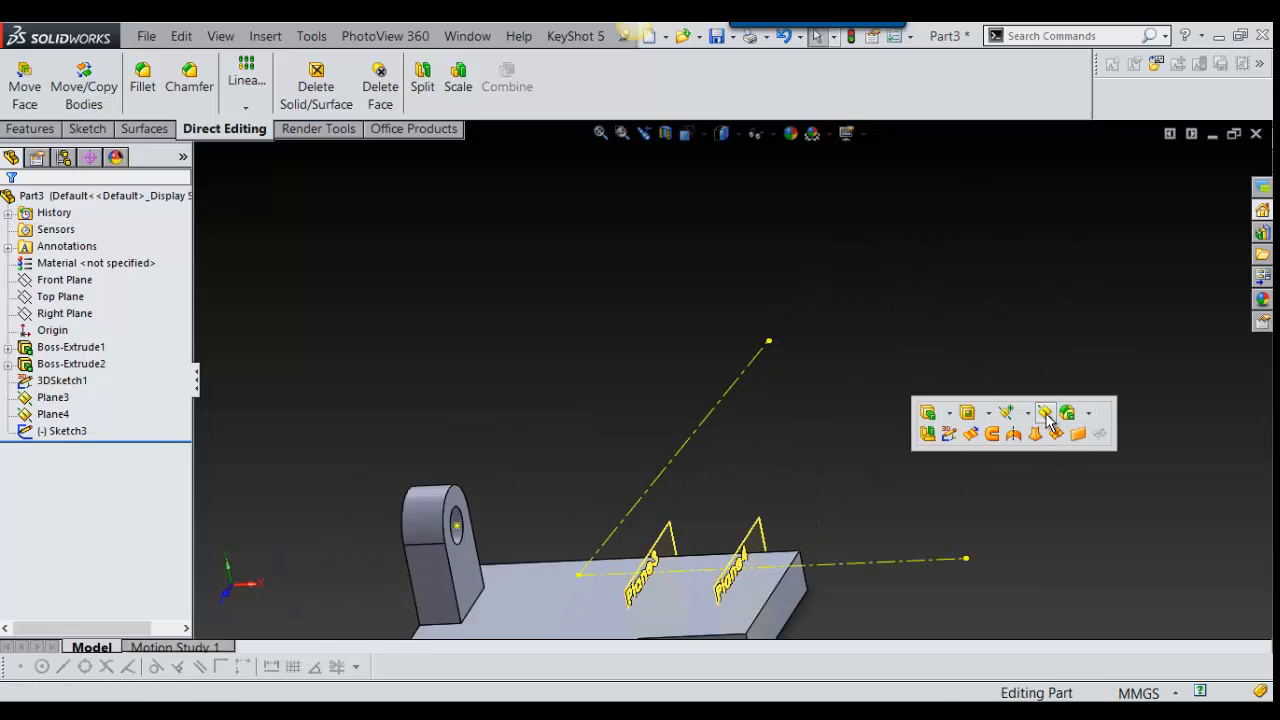
pyautogui.click(1045, 413)
pyautogui.scroll(-2, 765, 320)
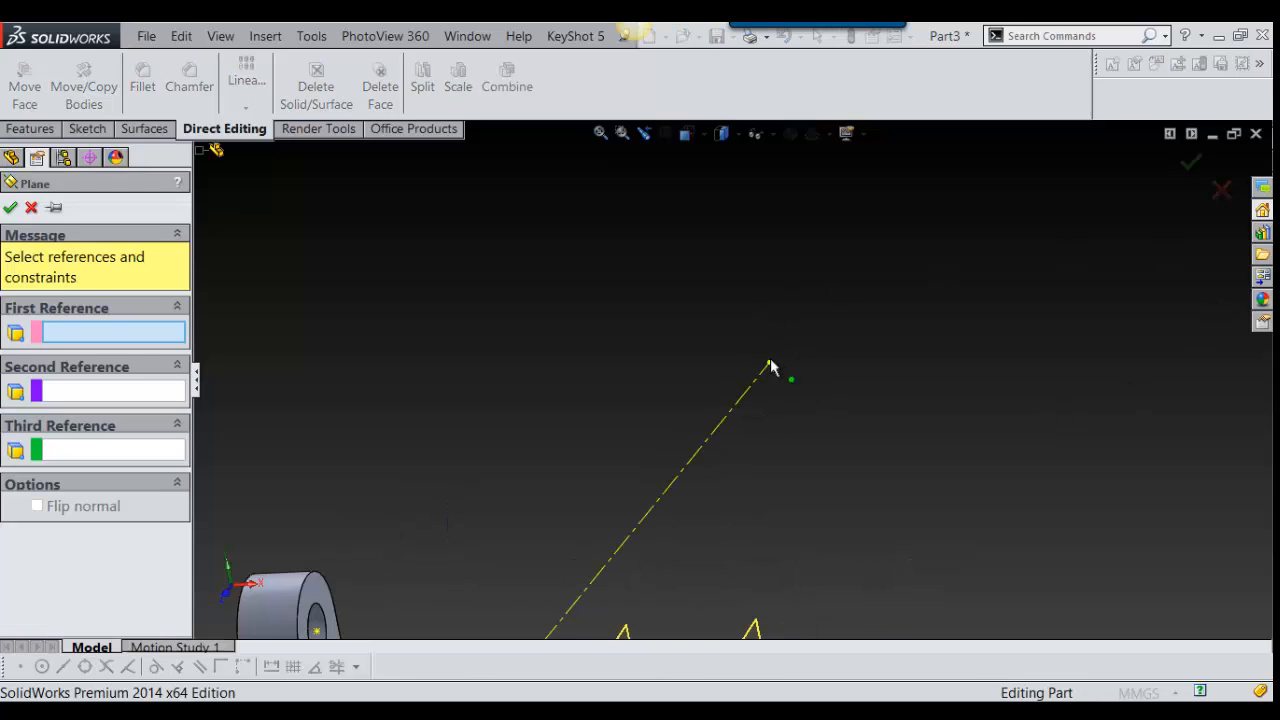
pyautogui.click(769, 365)
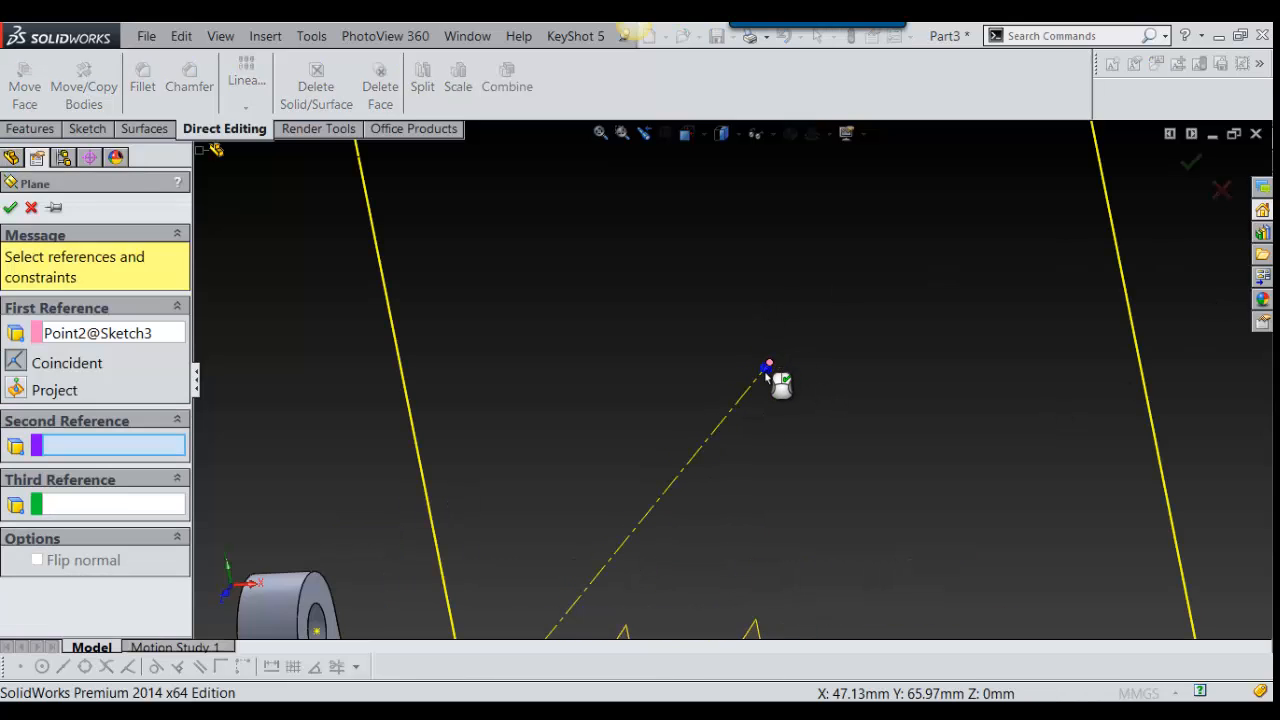
pyautogui.click(752, 392)
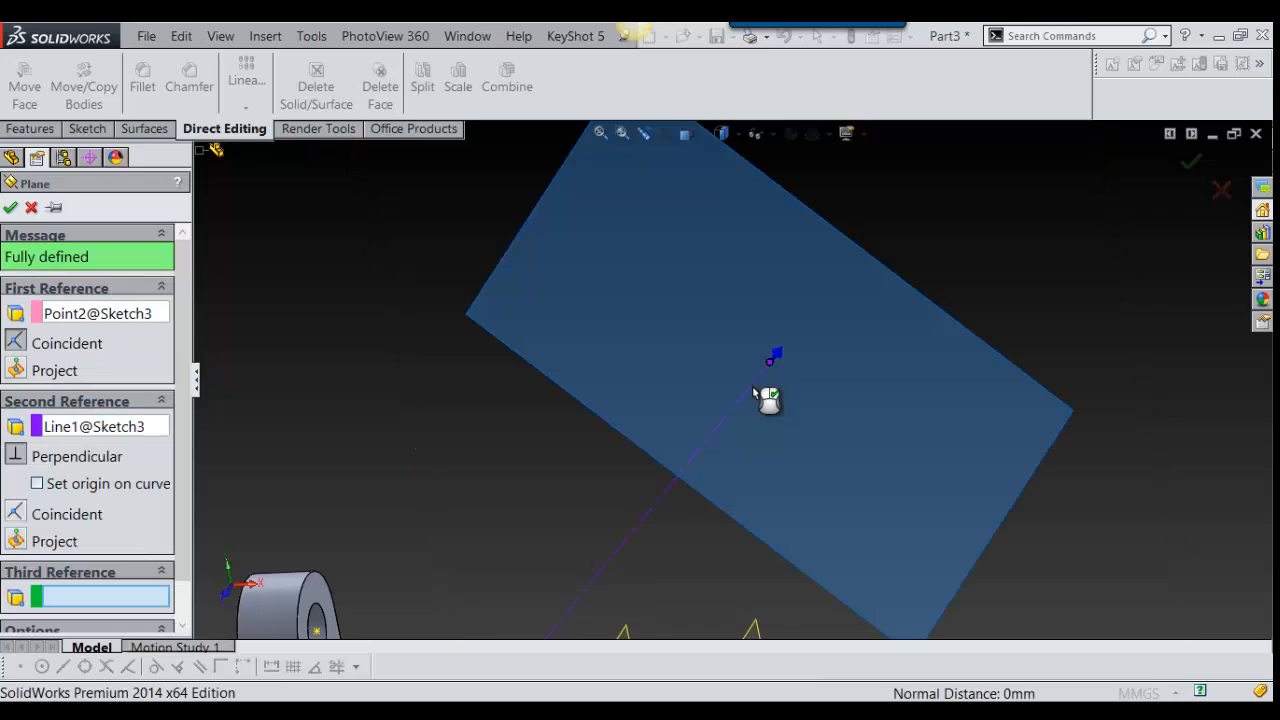
pyautogui.rightClick(805, 413)
pyautogui.scroll(3, 805, 413)
pyautogui.moveTo(806, 415); pyautogui.dragTo(766, 405, button='middle')
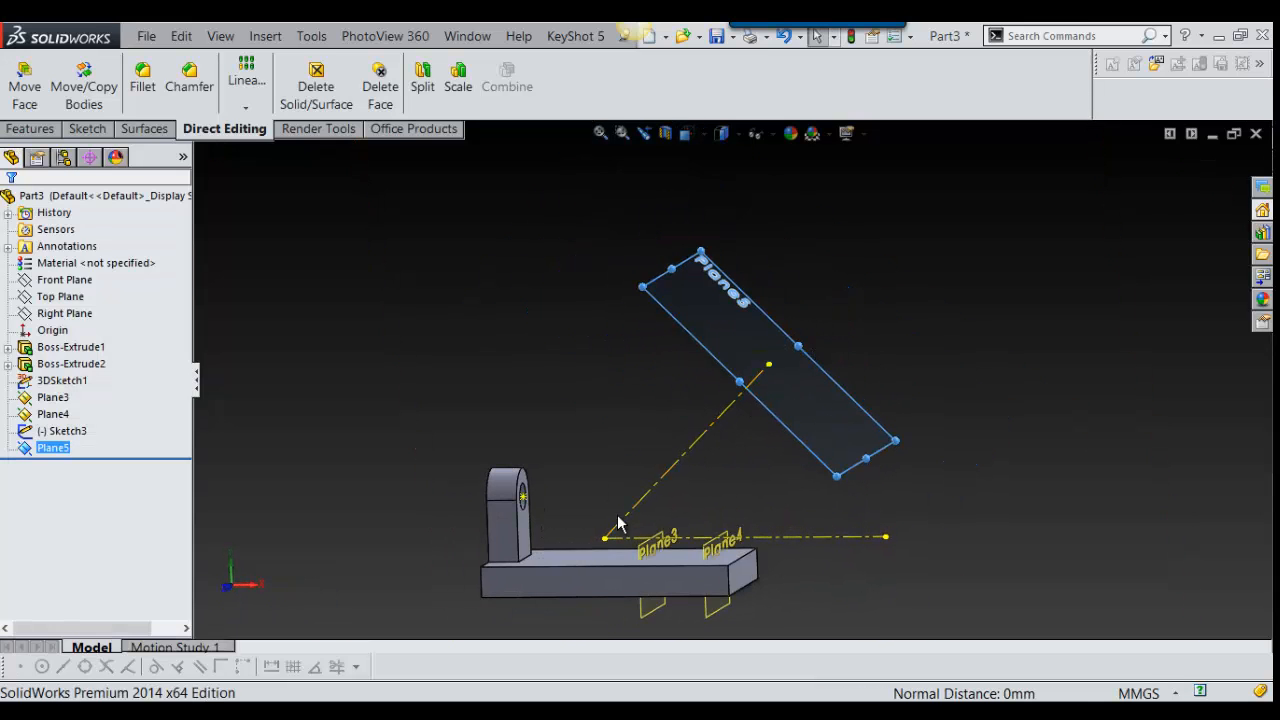
# Step: Delete the reference plane at the inclined centerline's upper endpoint
pyautogui.moveTo(660, 555); pyautogui.dragTo(815, 466, button='middle')
pyautogui.rightClick(806, 402)
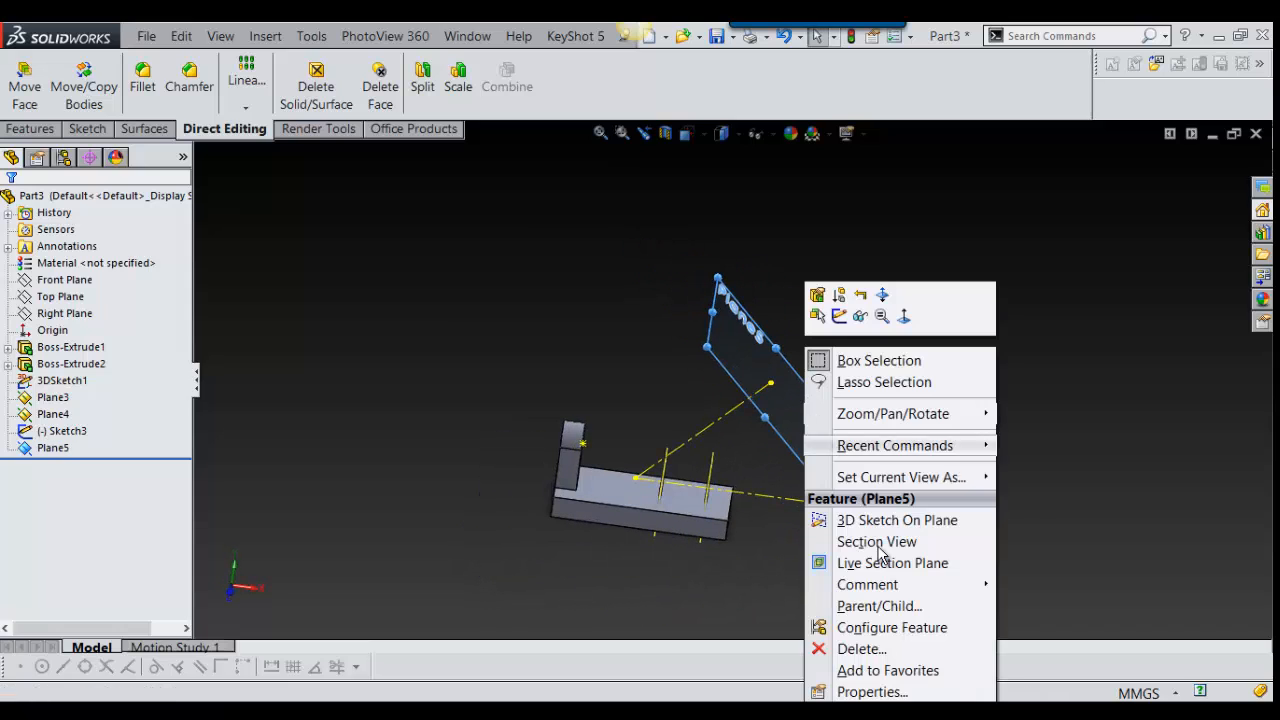
pyautogui.click(850, 647)
pyautogui.scroll(-4, 843, 485)
pyautogui.scroll(4, 803, 464)
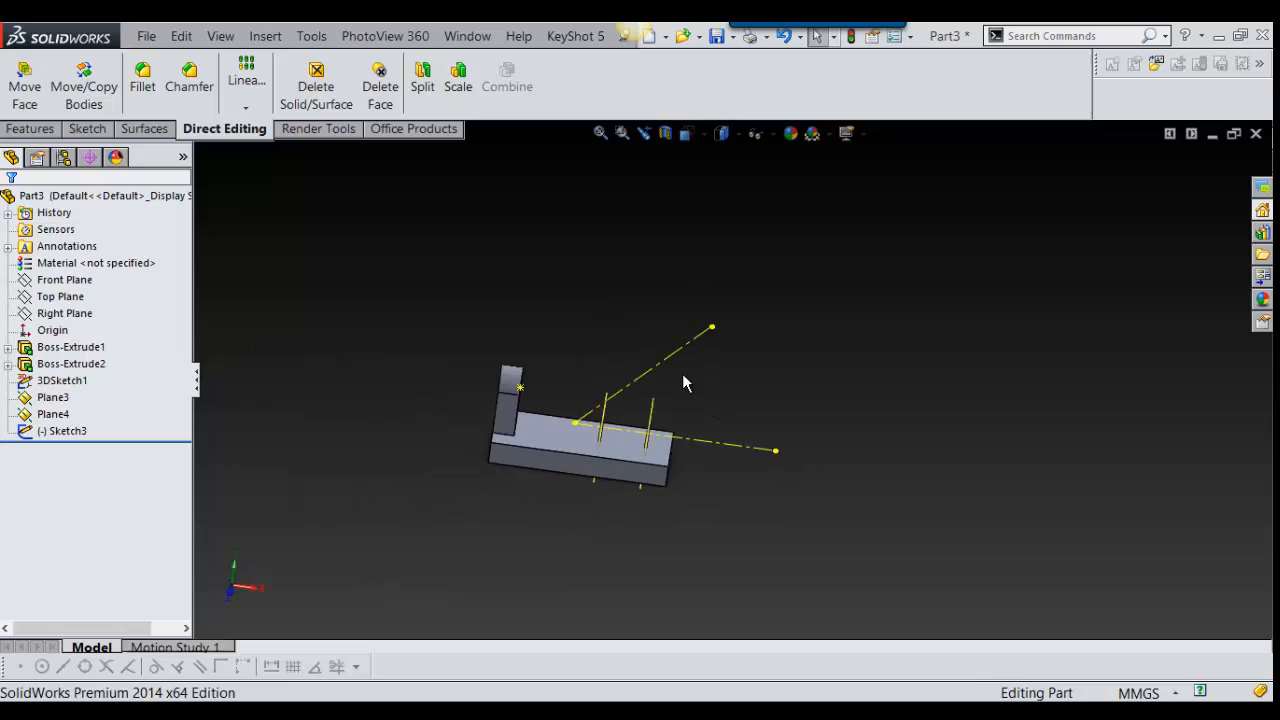
# Step: Orient the part to the top view and start a new 3D sketch
pyautogui.scroll(-4, 682, 373)
pyautogui.scroll(3, 775, 405)
pyautogui.moveTo(775, 404); pyautogui.dragTo(756, 372, button='middle')
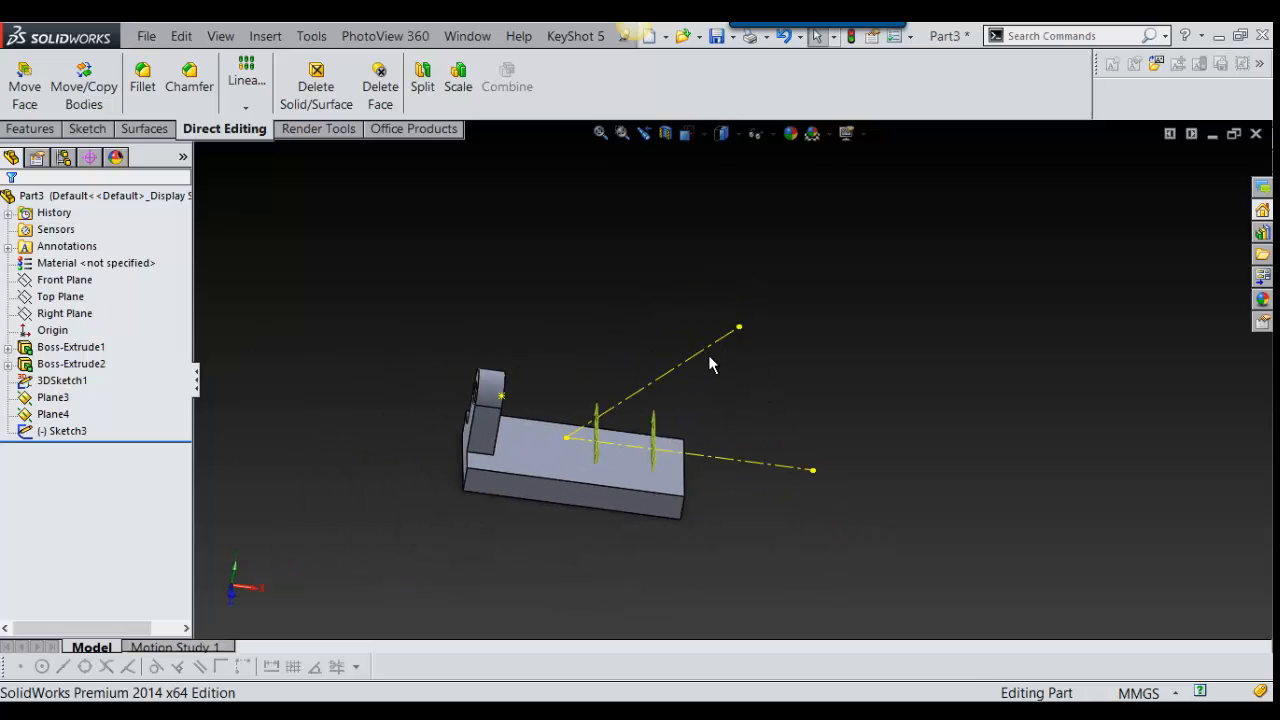
pyautogui.click(718, 366)
pyautogui.click(758, 369)
pyautogui.scroll(1, 758, 366)
pyautogui.press('space')
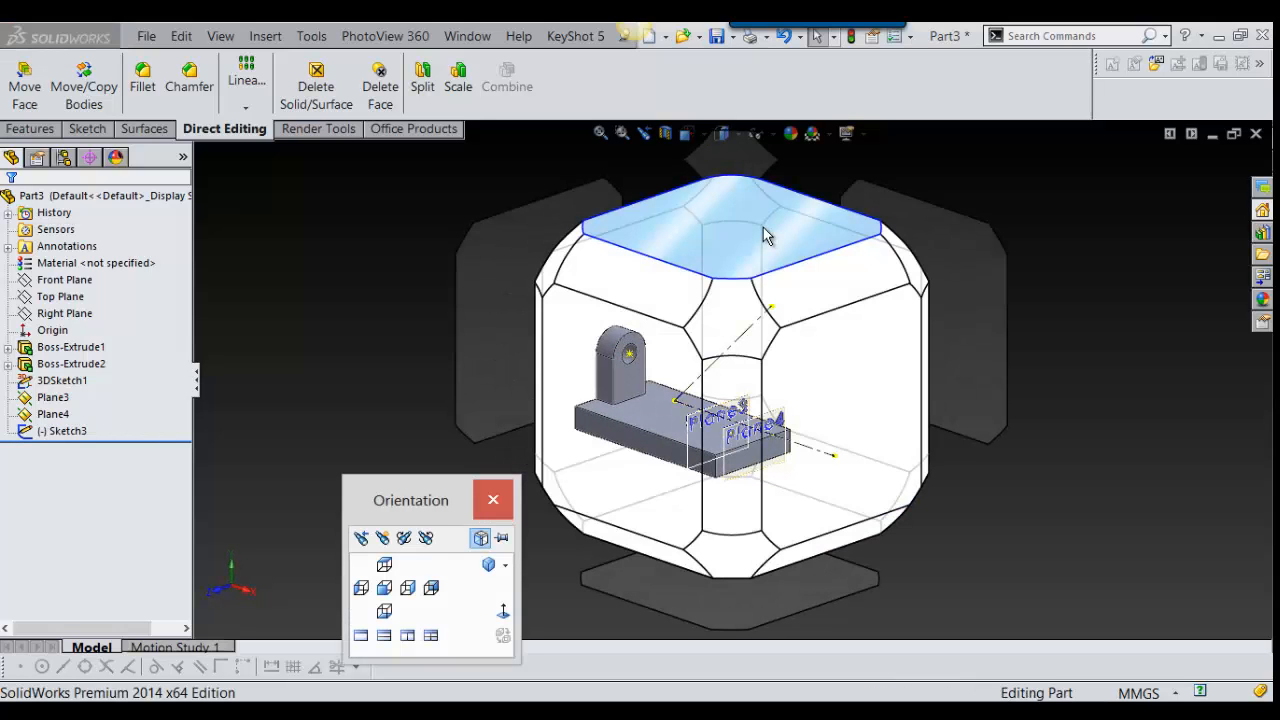
pyautogui.click(754, 210)
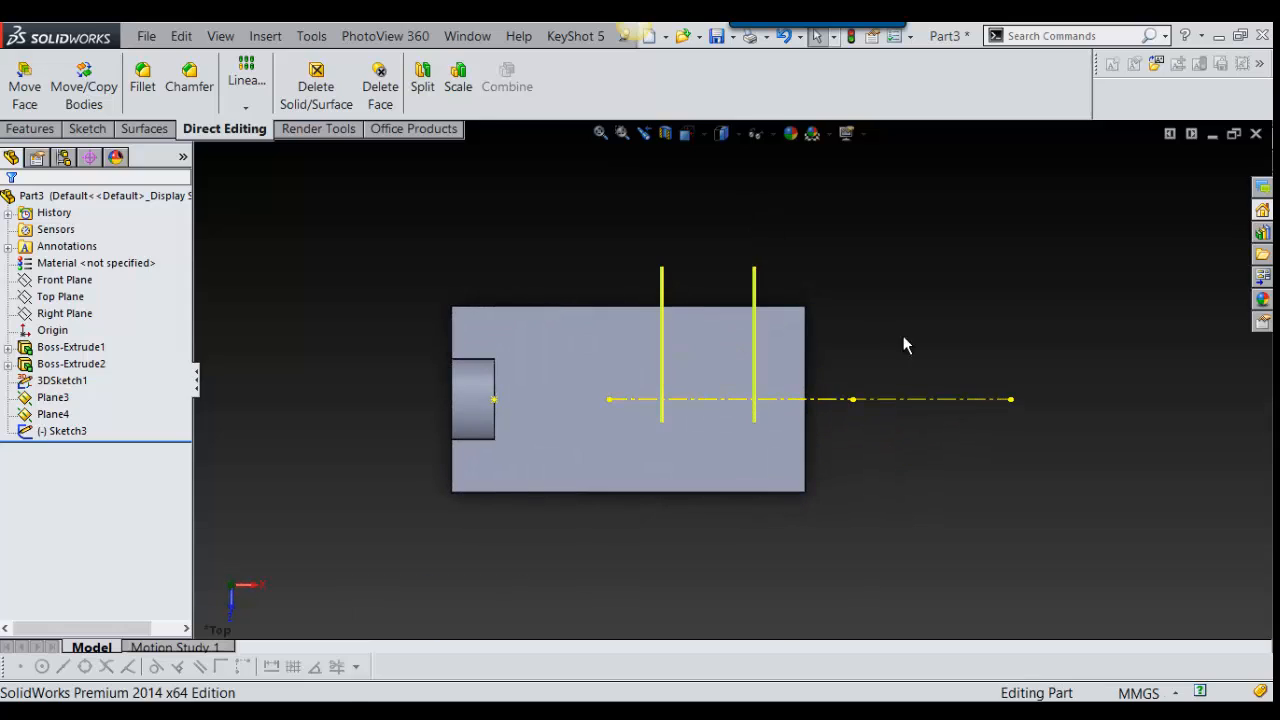
pyautogui.moveTo(916, 317); pyautogui.dragTo(915, 268, button='right')
pyautogui.moveTo(904, 320); pyautogui.dragTo(810, 414, button='right')
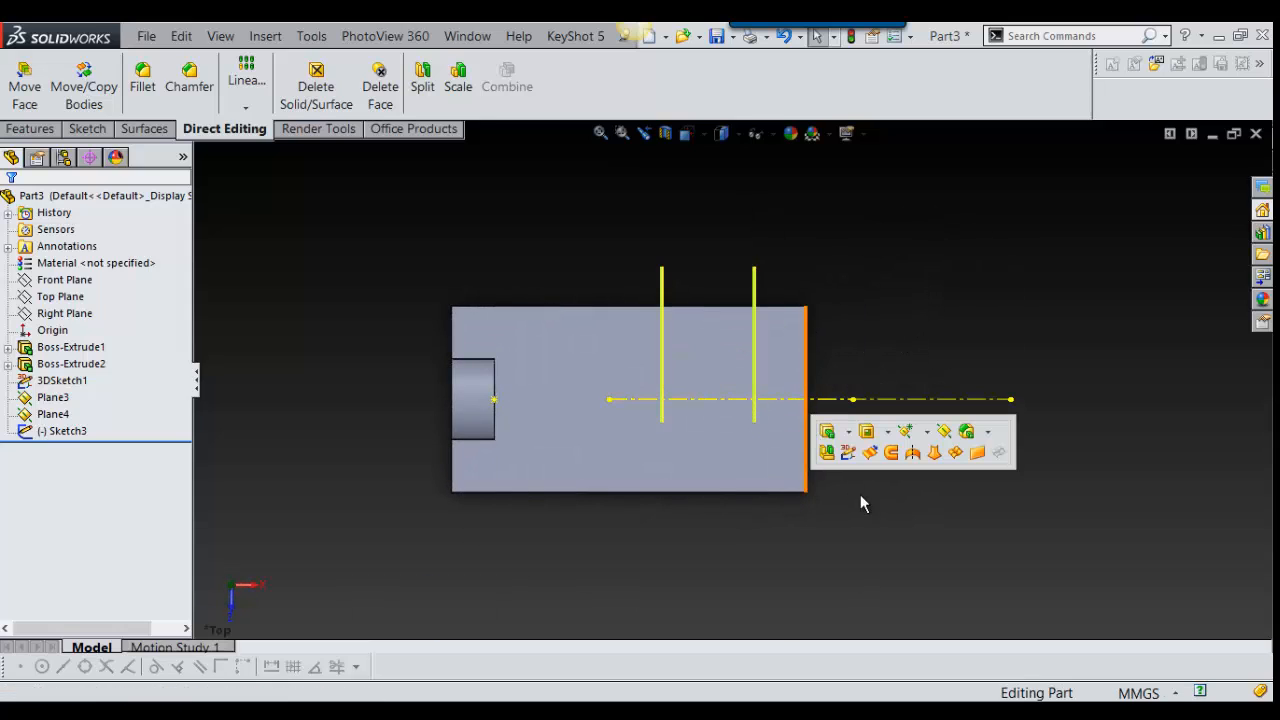
pyautogui.click(849, 453)
# Step: Draw a centerline along Z starting on the inclined centerline, and exit the 3D sketch
pyautogui.moveTo(952, 270); pyautogui.dragTo(1000, 325, button='right')
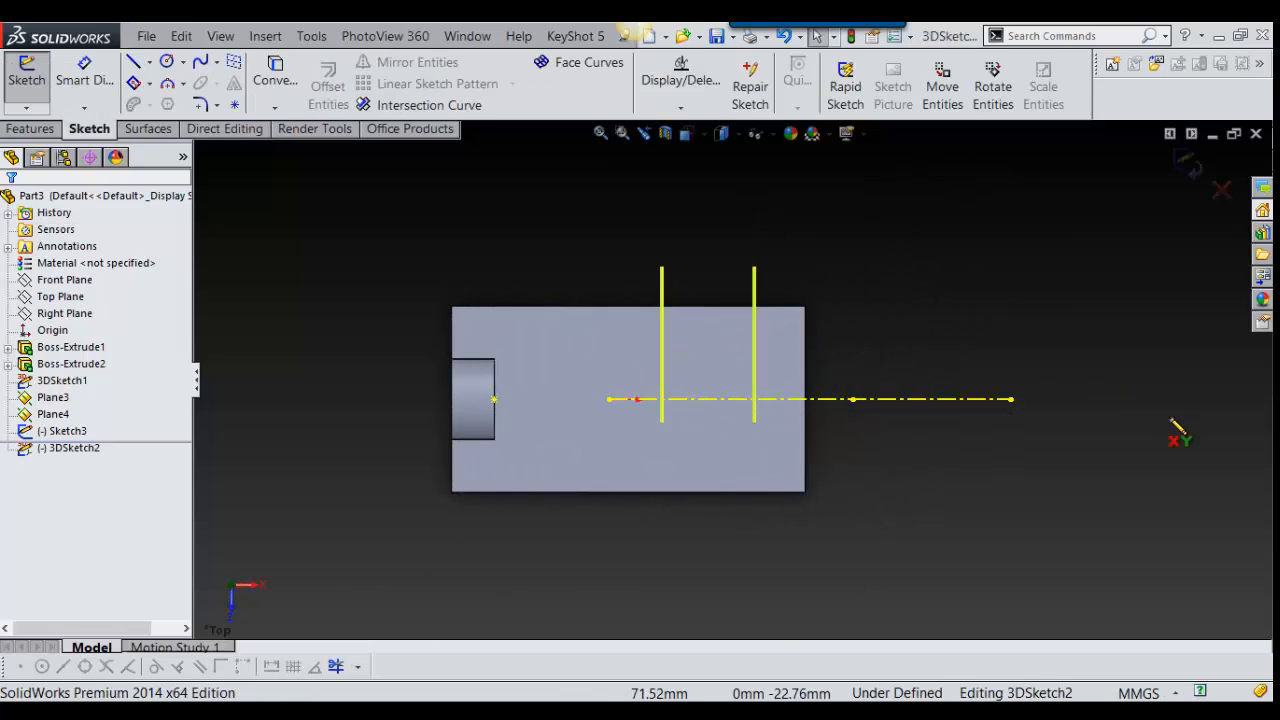
pyautogui.scroll(-3, 754, 397)
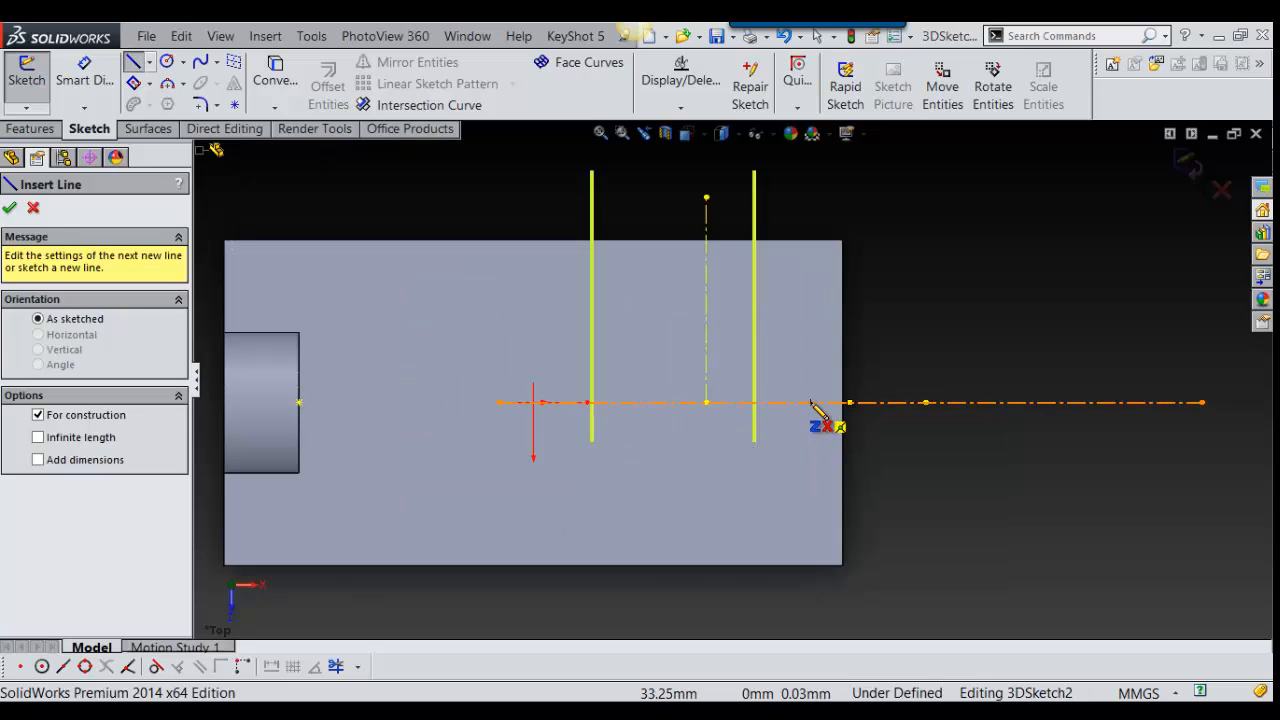
pyautogui.moveTo(810, 405)
pyautogui.mouseDown(button='middle')
pyautogui.moveTo(814, 371)
pyautogui.moveTo(815, 402)
pyautogui.mouseUp(button='middle')
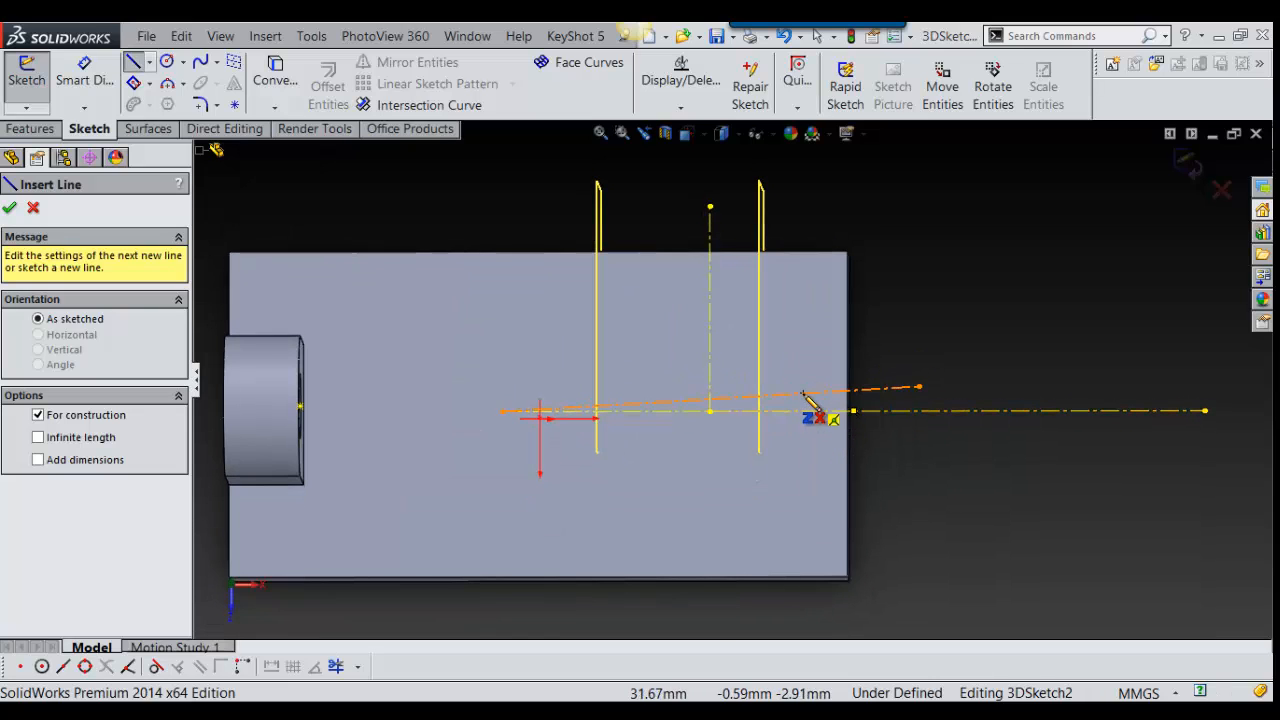
pyautogui.moveTo(803, 393); pyautogui.dragTo(802, 205)
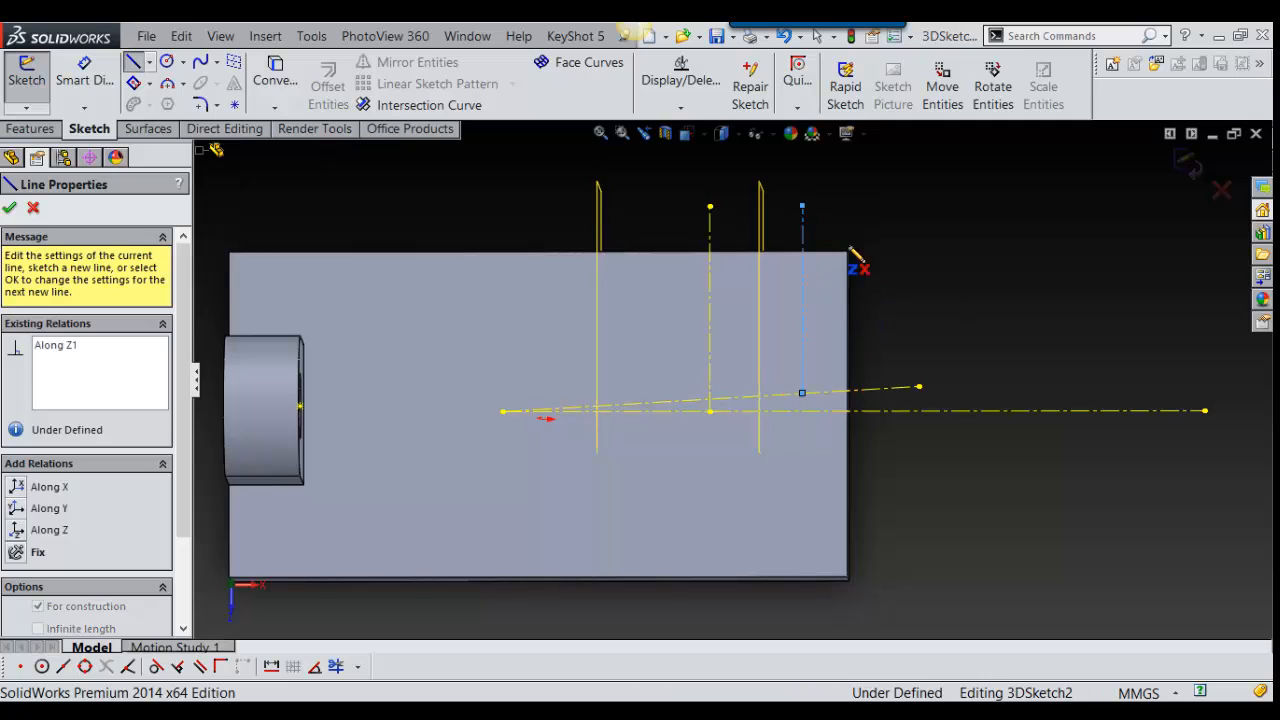
pyautogui.press('Escape')
pyautogui.moveTo(894, 371); pyautogui.dragTo(962, 418, button='middle')
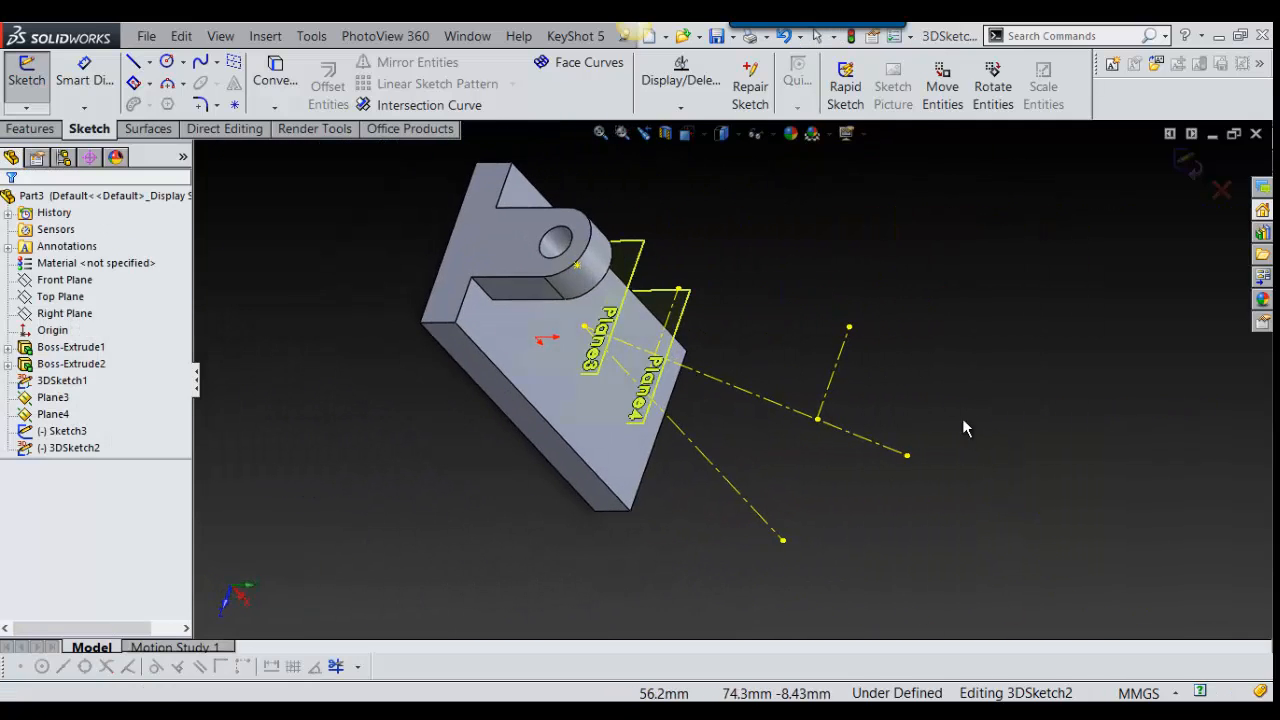
pyautogui.scroll(-3, 995, 390)
pyautogui.press('s')
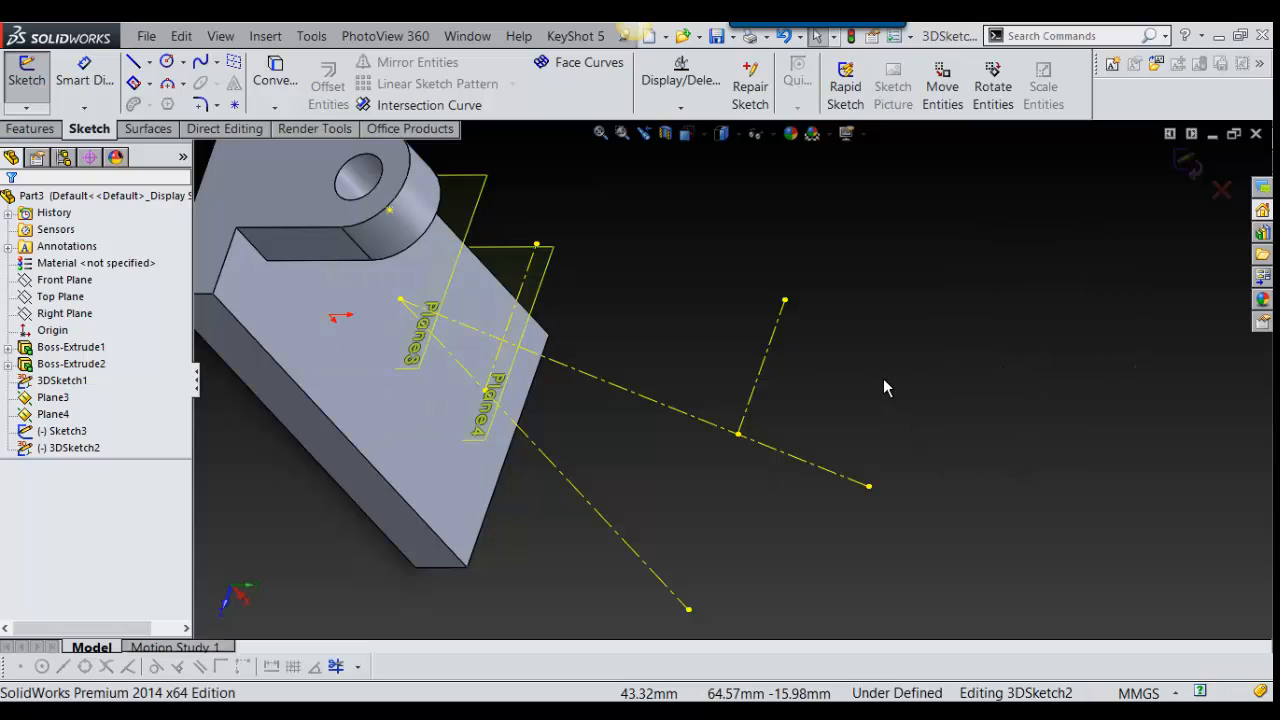
pyautogui.scroll(3, 883, 378)
pyautogui.press('s')
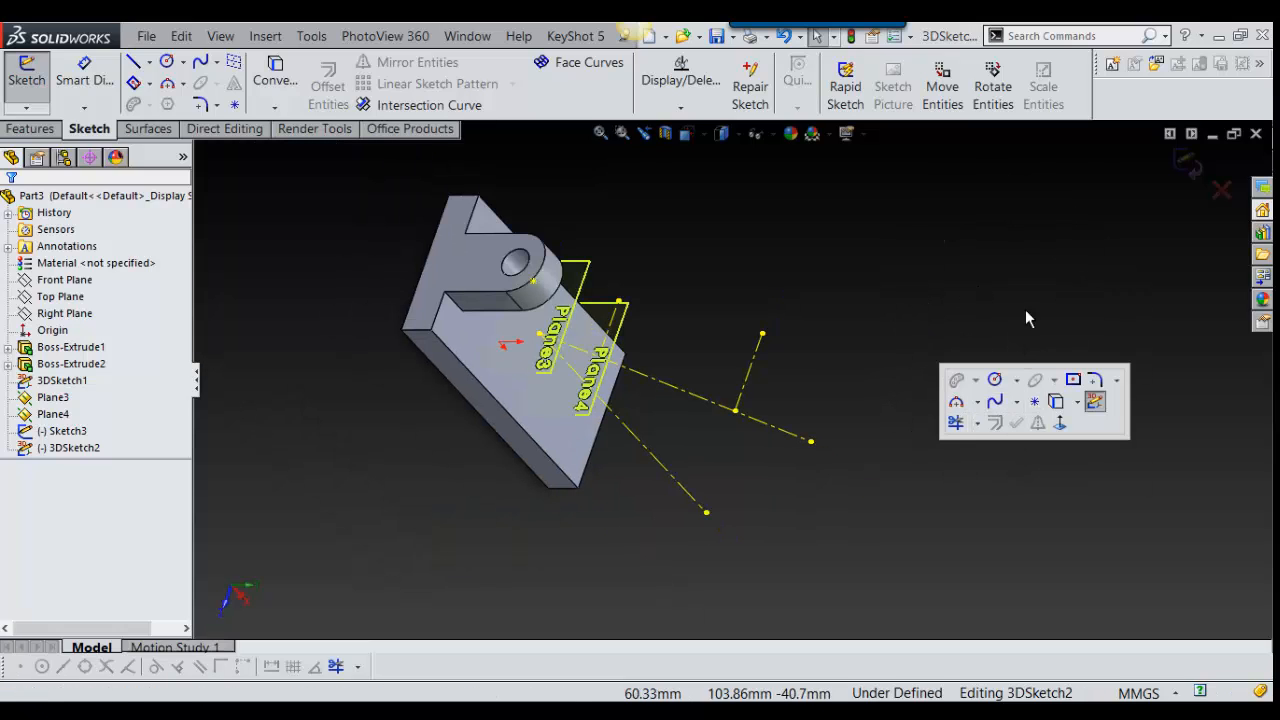
pyautogui.click(1189, 163)
# Step: Create a reference plane through the inclined centerline and the 3D-sketch centerline that starts on it
pyautogui.moveTo(948, 396); pyautogui.dragTo(920, 343, button='middle')
pyautogui.press('s')
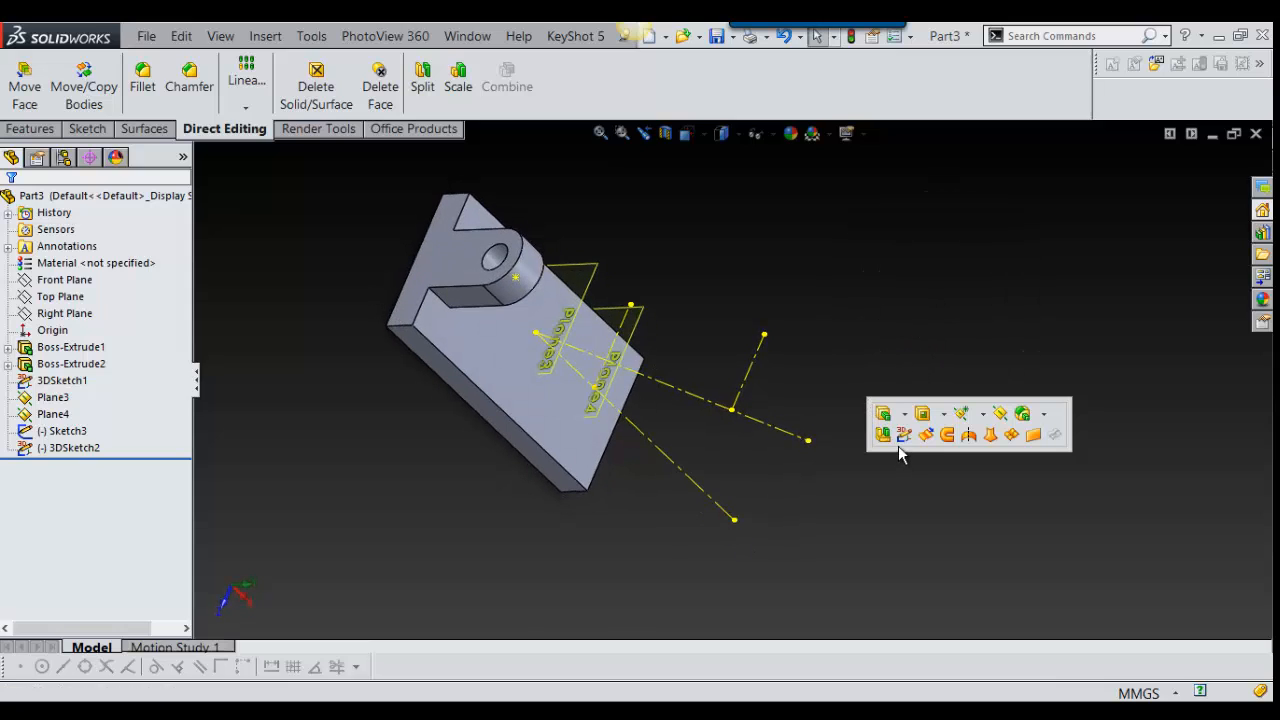
pyautogui.click(997, 418)
pyautogui.scroll(-5, 750, 433)
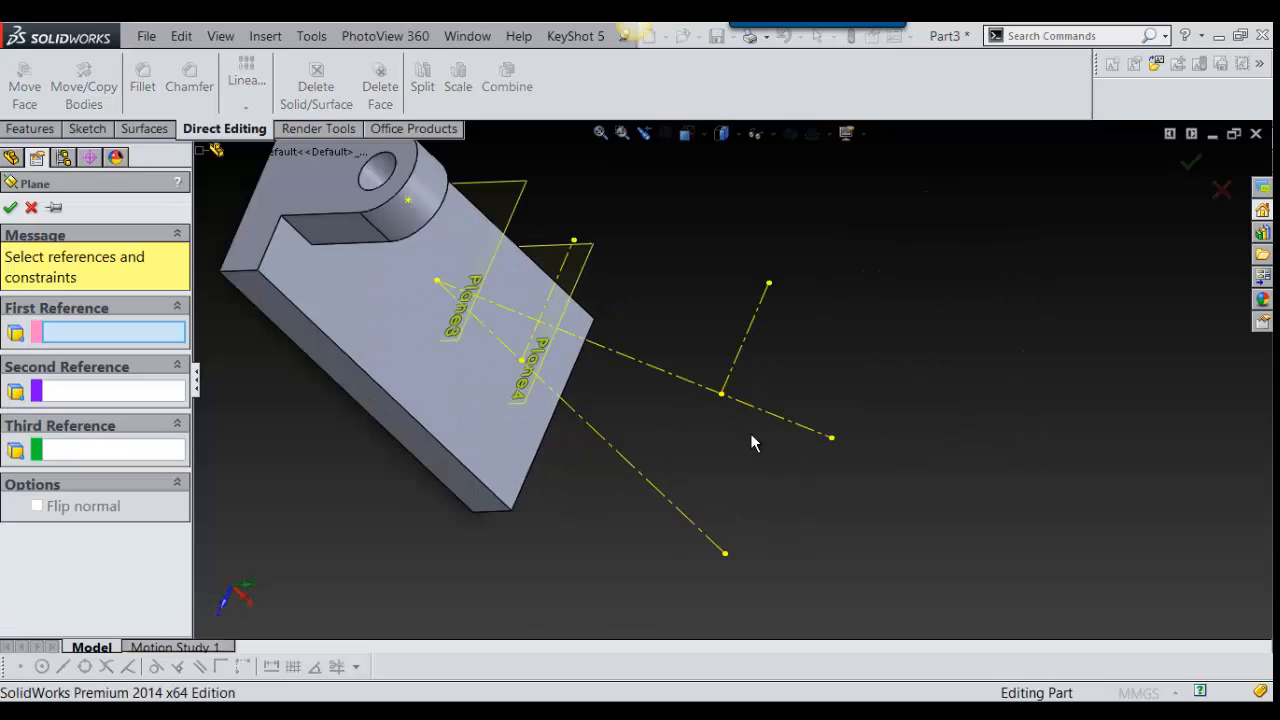
pyautogui.click(680, 370)
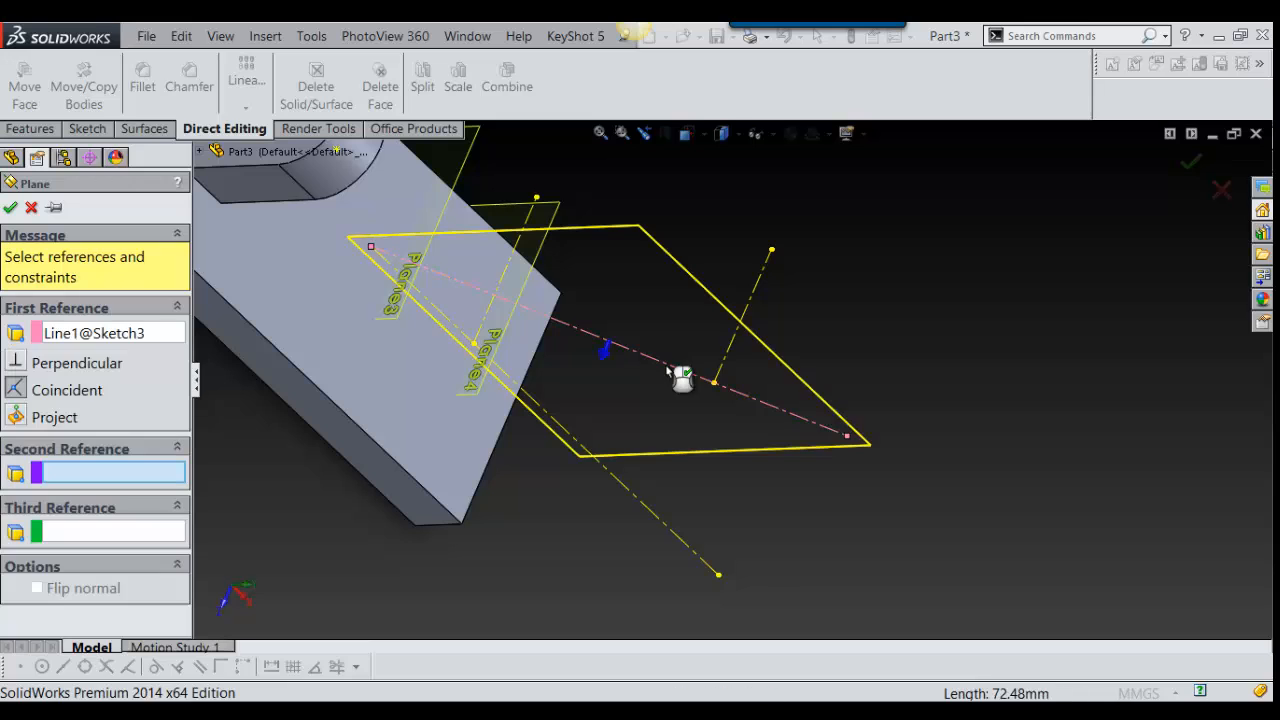
pyautogui.click(735, 360)
pyautogui.rightClick(757, 388)
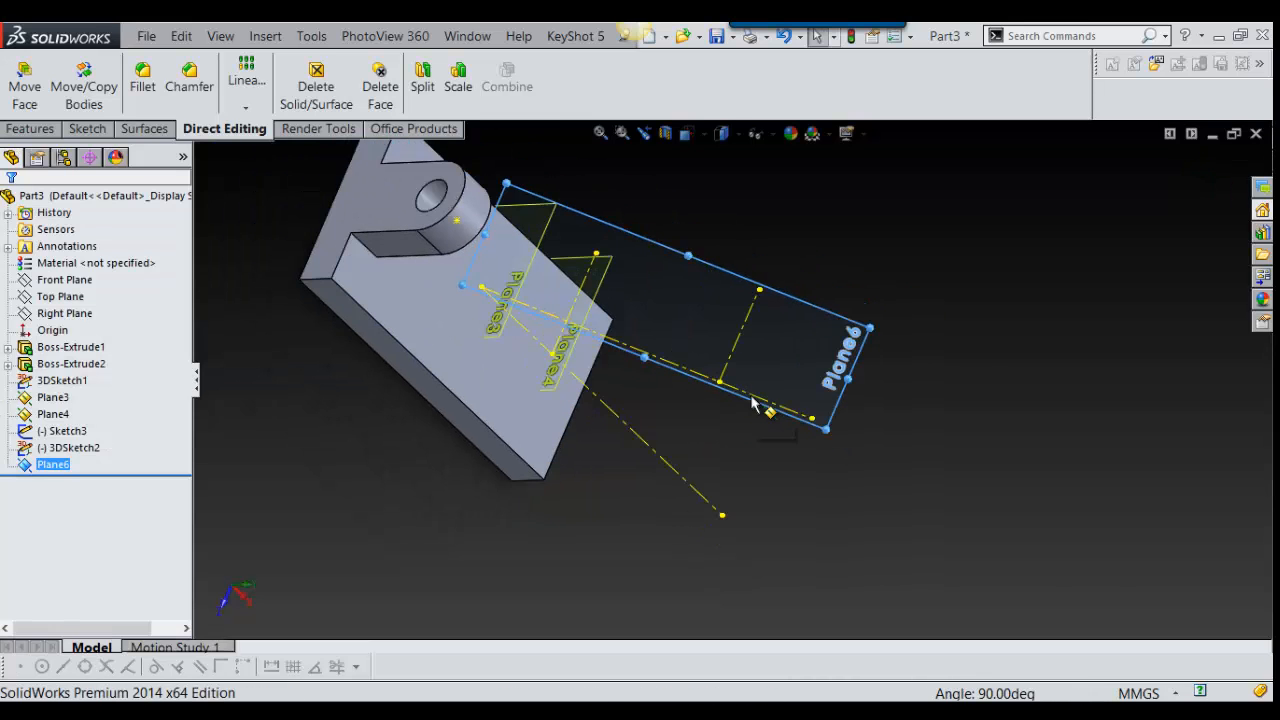
# Step: Examine the inclined reference plane against the block and both centerlines from several directions
pyautogui.moveTo(752, 402); pyautogui.dragTo(706, 241, button='middle')
pyautogui.scroll(-3, 621, 366)
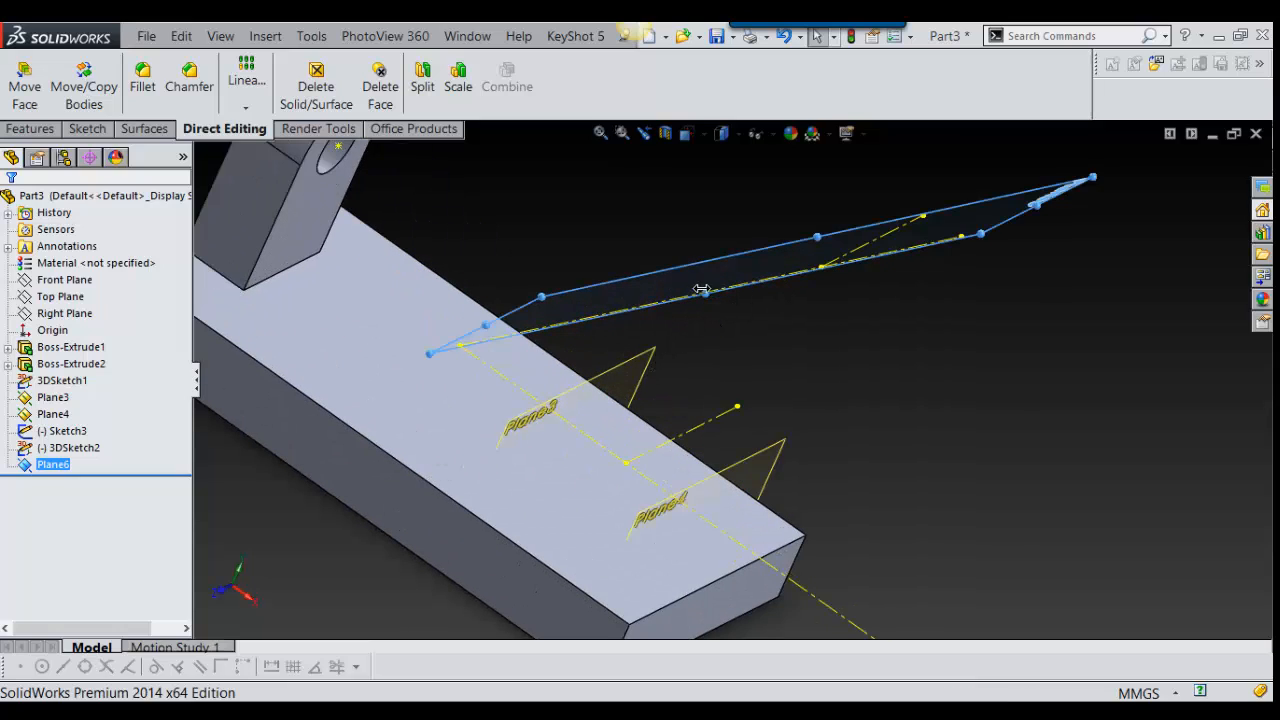
pyautogui.moveTo(692, 316); pyautogui.dragTo(709, 406, button='middle')
pyautogui.scroll(3, 703, 414)
pyautogui.scroll(3, 709, 406)
pyautogui.scroll(-1, 600, 392)
pyautogui.keyDown('ctrl'); pyautogui.moveTo(597, 402); pyautogui.dragTo(931, 437, button='middle'); pyautogui.keyUp('ctrl')
pyautogui.scroll(2, 634, 392)
pyautogui.scroll(2, 594, 331)
pyautogui.scroll(-4, 605, 319)
pyautogui.scroll(3, 605, 319)
pyautogui.scroll(-4, 698, 530)
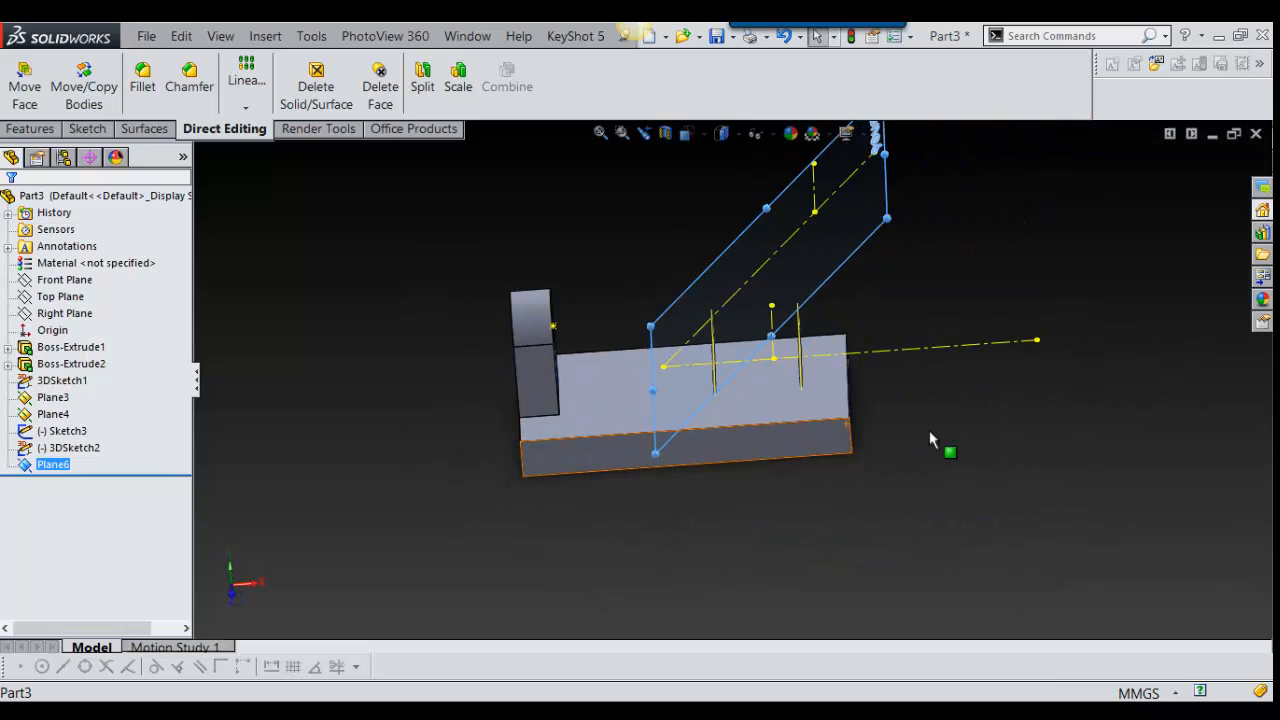
# Step: Delete the reference plane running through the inclined centerline
pyautogui.scroll(2, 894, 425)
pyautogui.rightClick(820, 268)
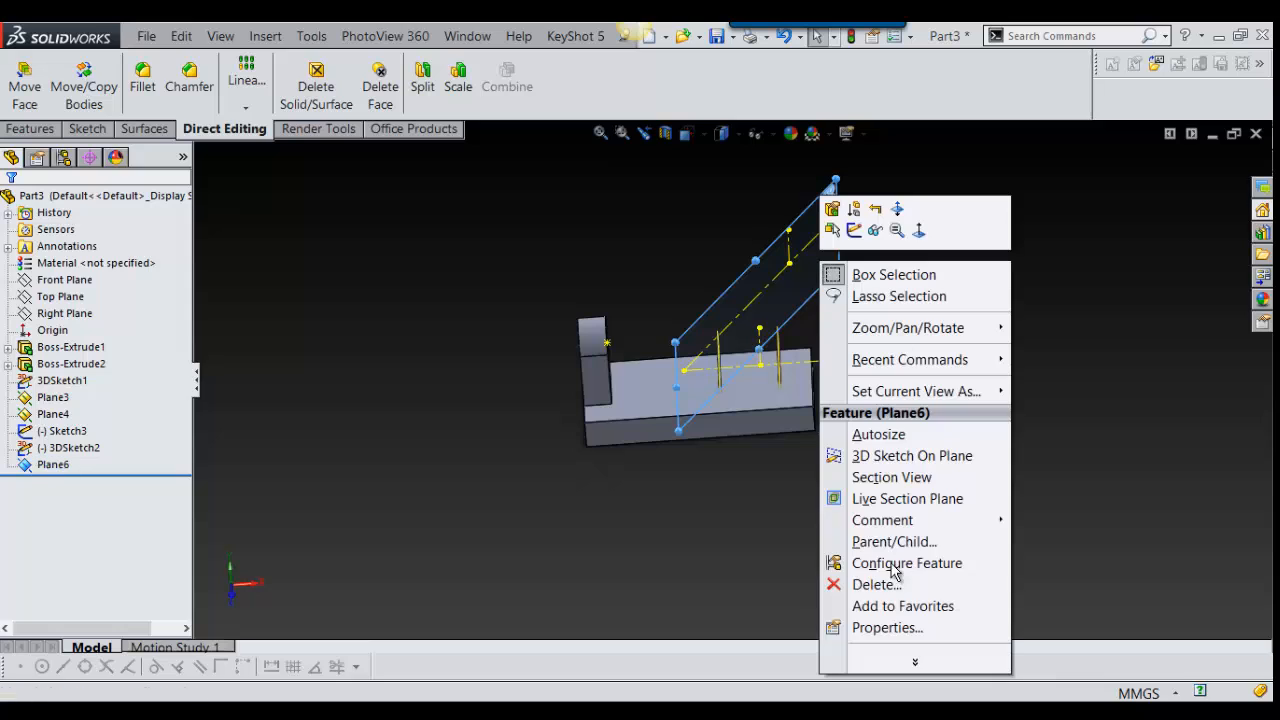
pyautogui.click(872, 582)
pyautogui.scroll(-3, 790, 322)
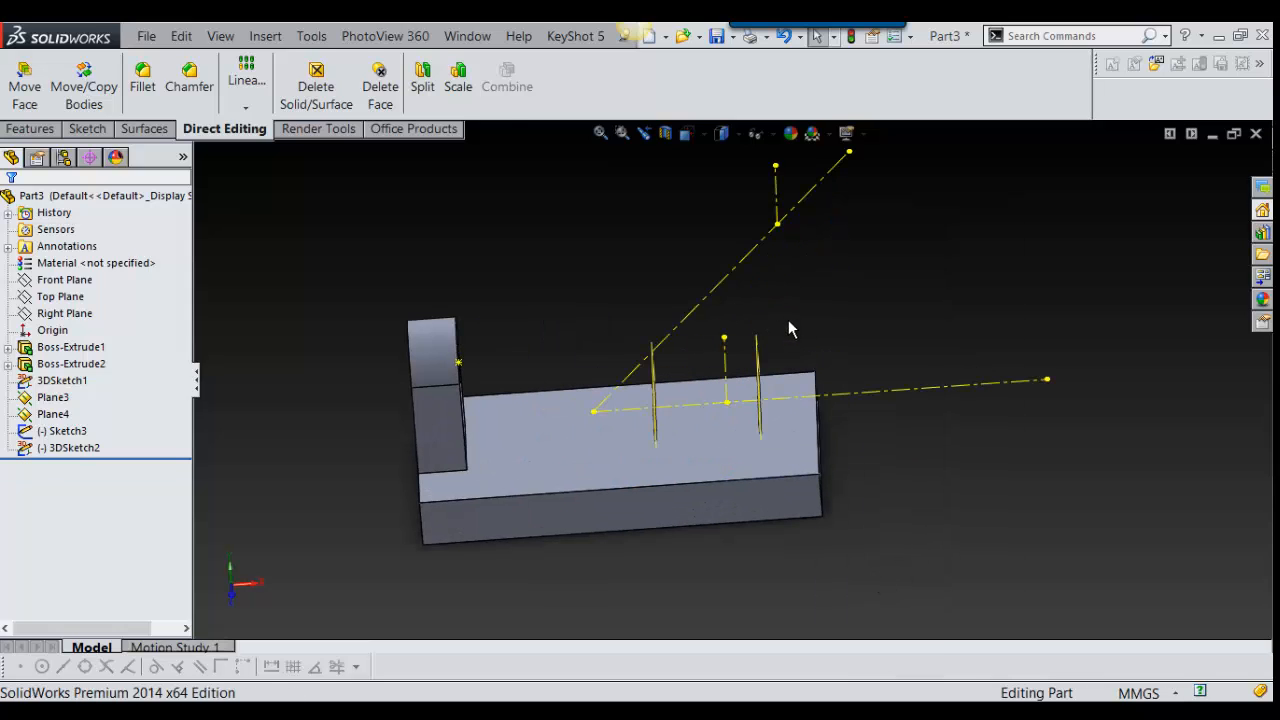
# Step: Delete the sketch containing the inclined and horizontal centerlines
pyautogui.rightClick(752, 265)
pyautogui.click(790, 492)
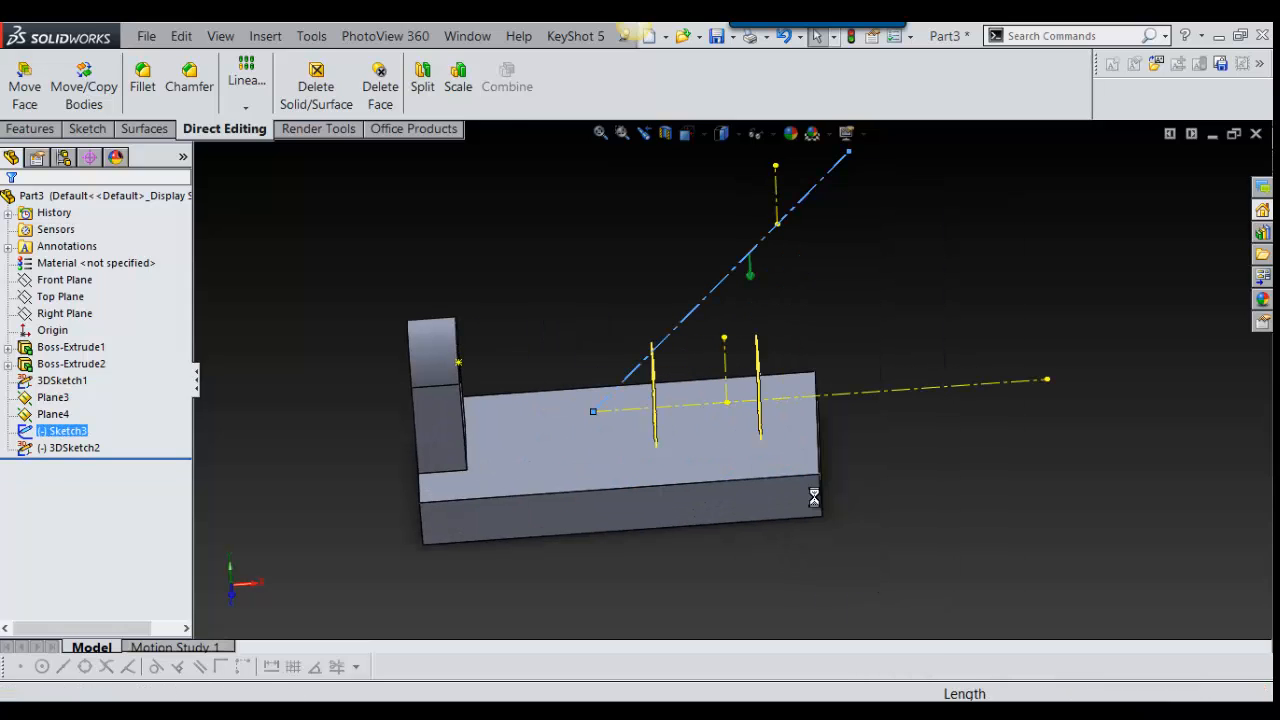
pyautogui.scroll(-2, 823, 367)
pyautogui.moveTo(823, 367); pyautogui.dragTo(860, 378, button='middle')
pyautogui.scroll(2, 781, 378)
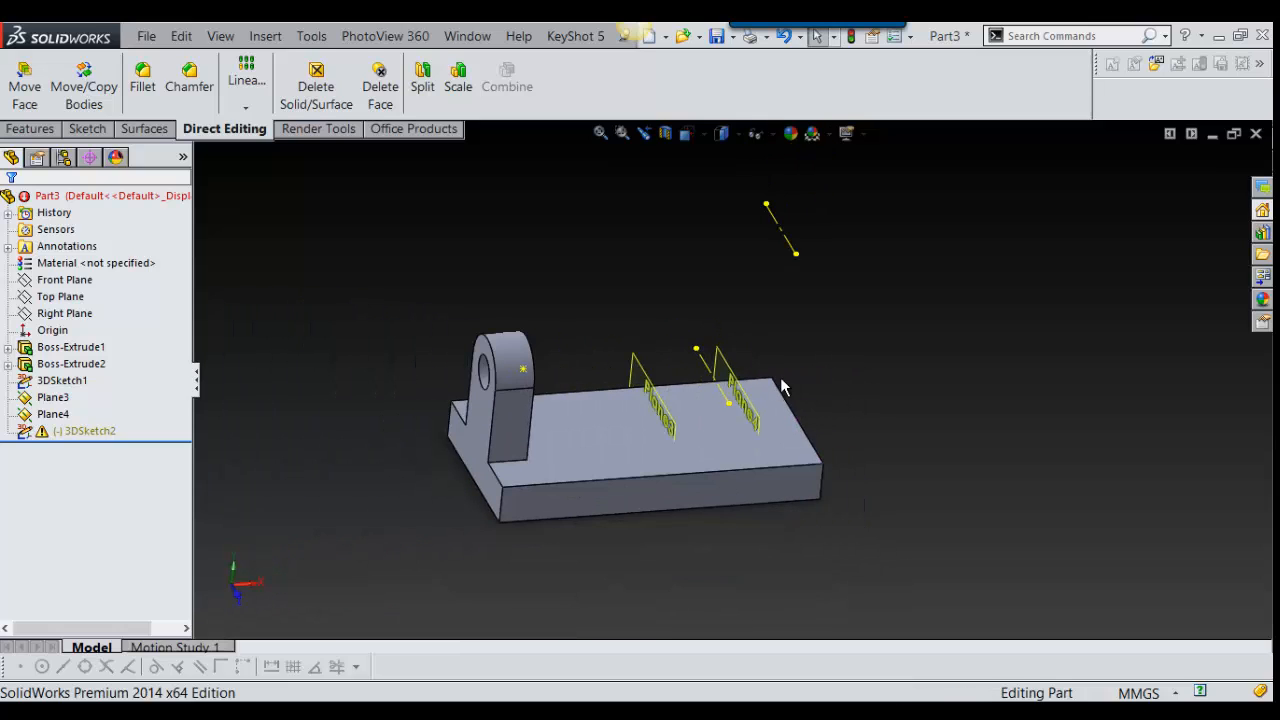
# Step: Delete the two parallel reference planes crossing the block, along with the 3D sketch holding the short centerlines
pyautogui.click(733, 386)
pyautogui.rightClick(735, 350)
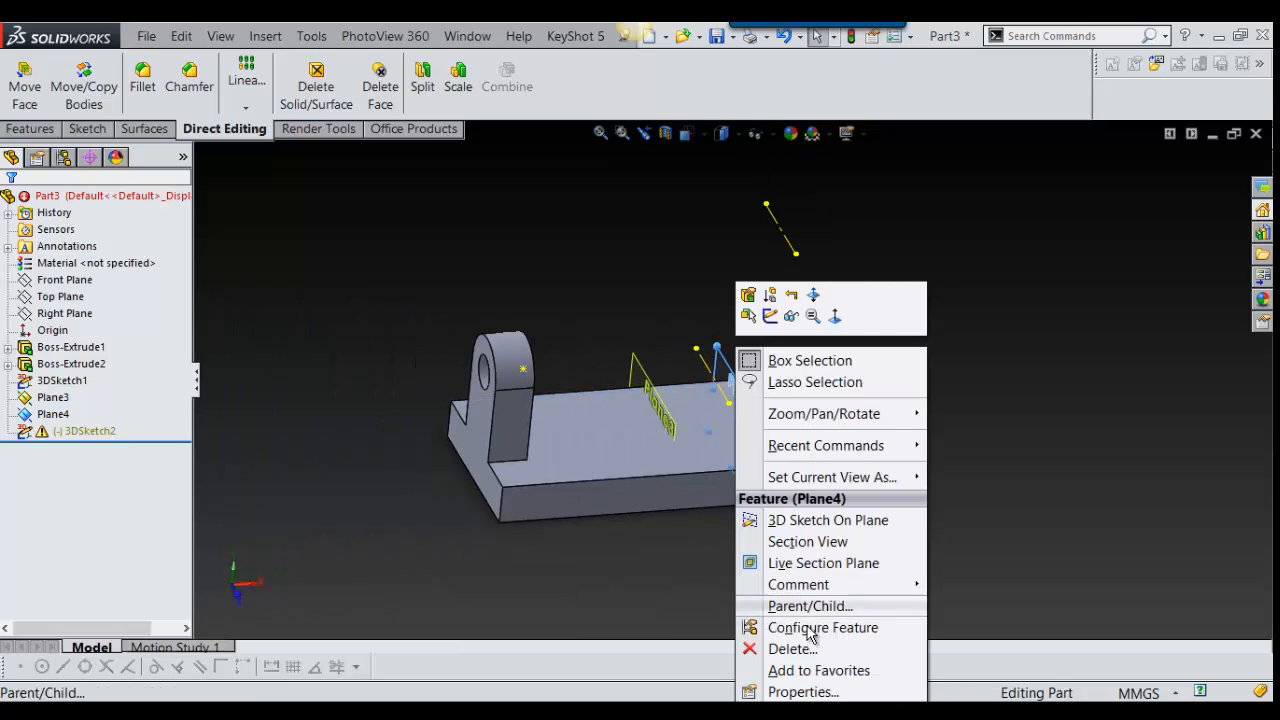
pyautogui.click(783, 648)
pyautogui.rightClick(640, 362)
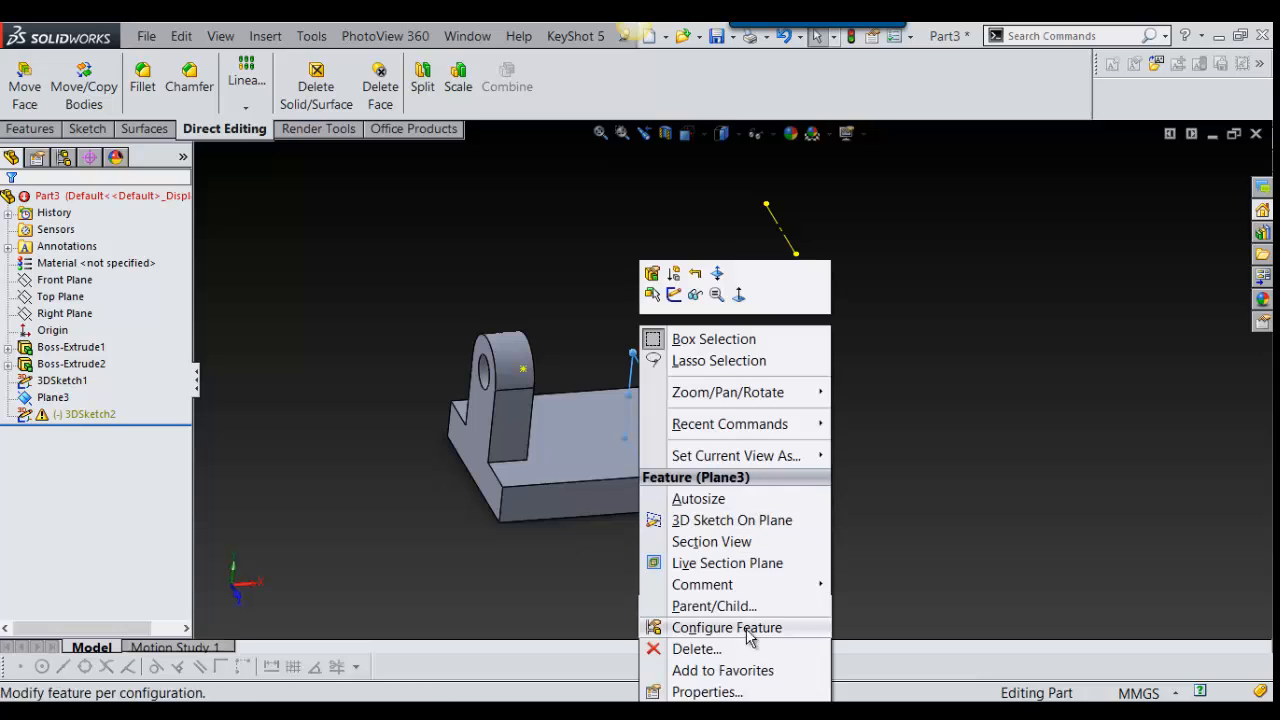
pyautogui.click(697, 648)
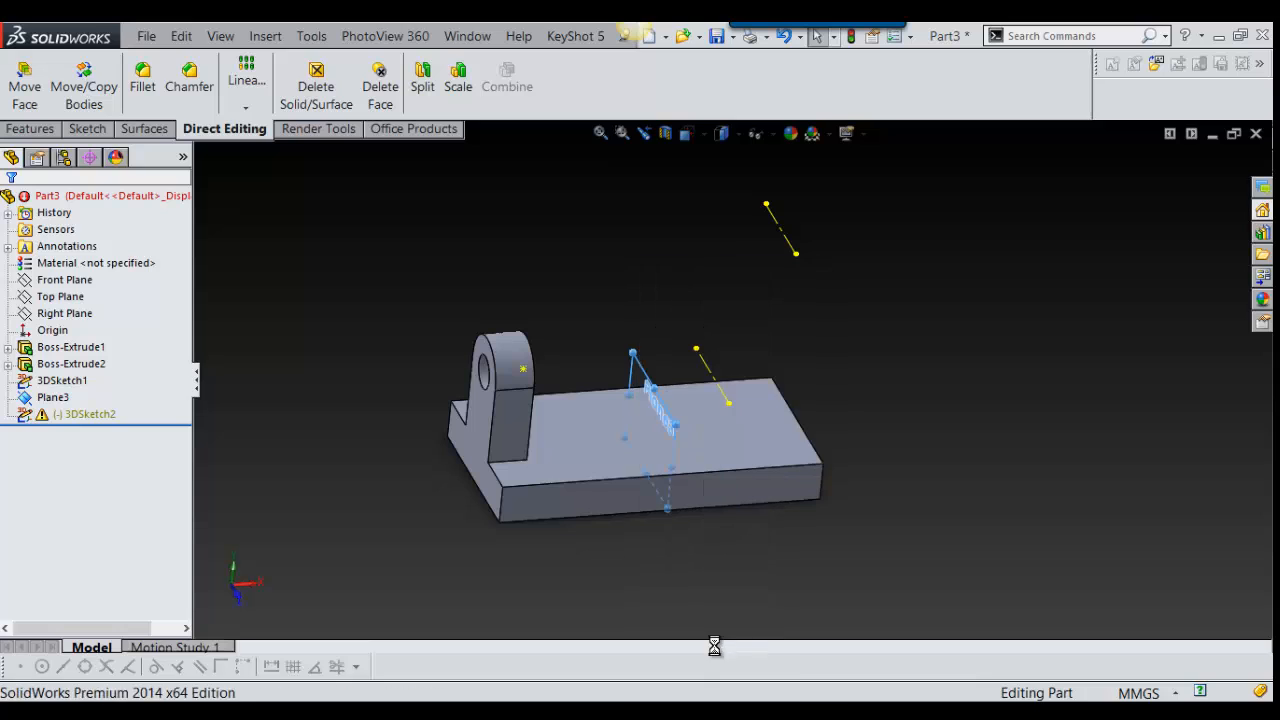
pyautogui.rightClick(705, 368)
pyautogui.click(783, 617)
# Step: Start a sketch on the block's top face and draw a horizontal centerline from the lug's base edge to just short of the opposite edge
pyautogui.moveTo(710, 435)
pyautogui.mouseDown(button='middle')
pyautogui.moveTo(674, 438)
pyautogui.moveTo(749, 417)
pyautogui.moveTo(734, 404)
pyautogui.mouseUp(button='middle')
pyautogui.scroll(-1, 674, 438)
pyautogui.scroll(2, 728, 360)
pyautogui.scroll(-2, 728, 360)
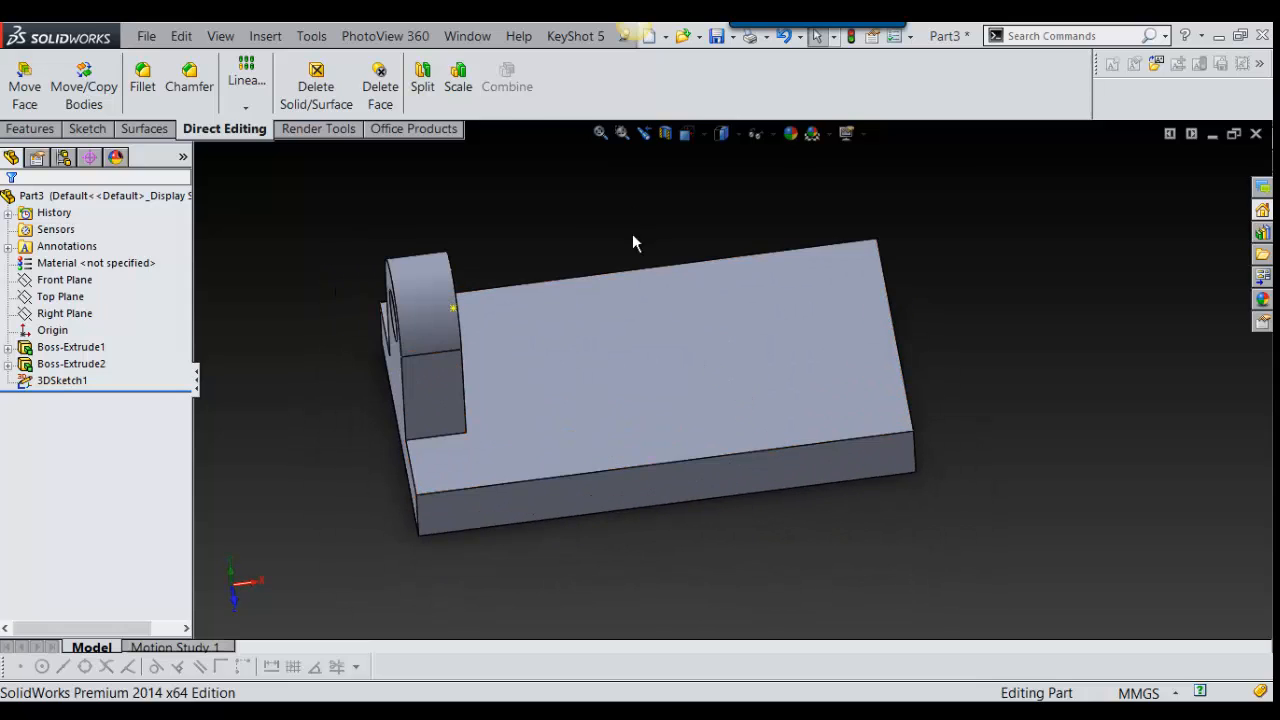
pyautogui.moveTo(1013, 328); pyautogui.dragTo(962, 412, button='right')
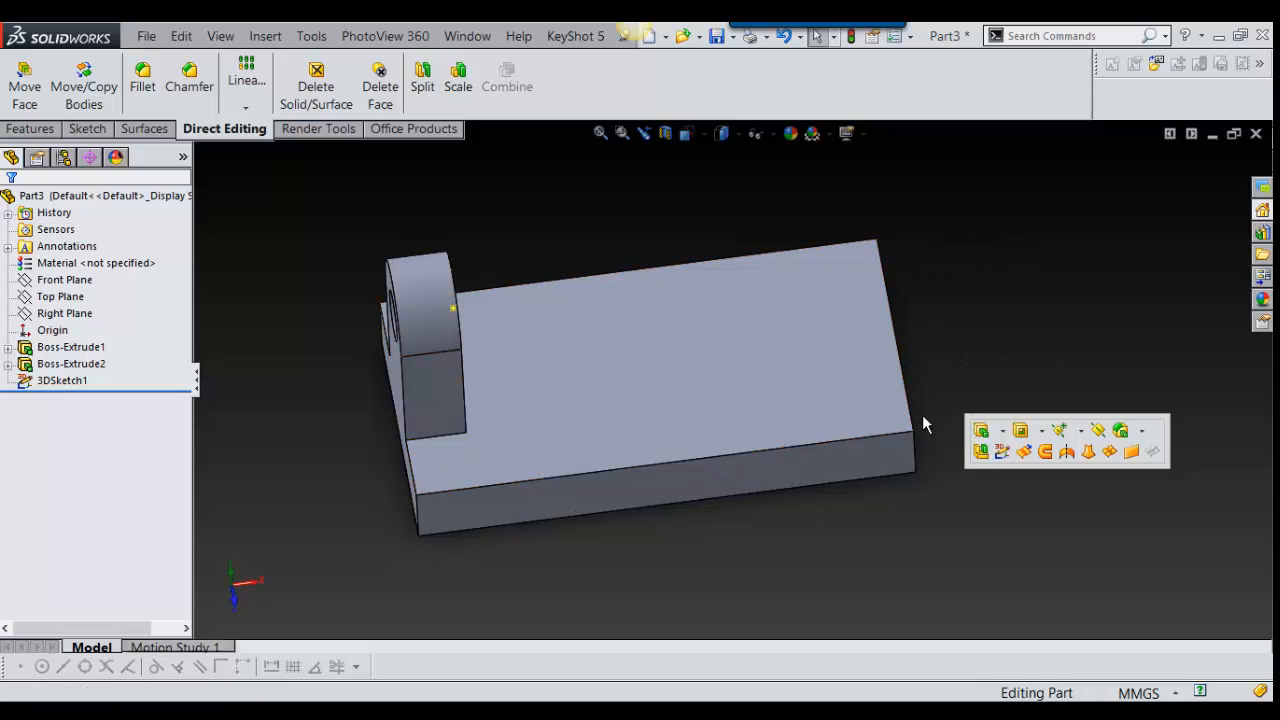
pyautogui.click(726, 350)
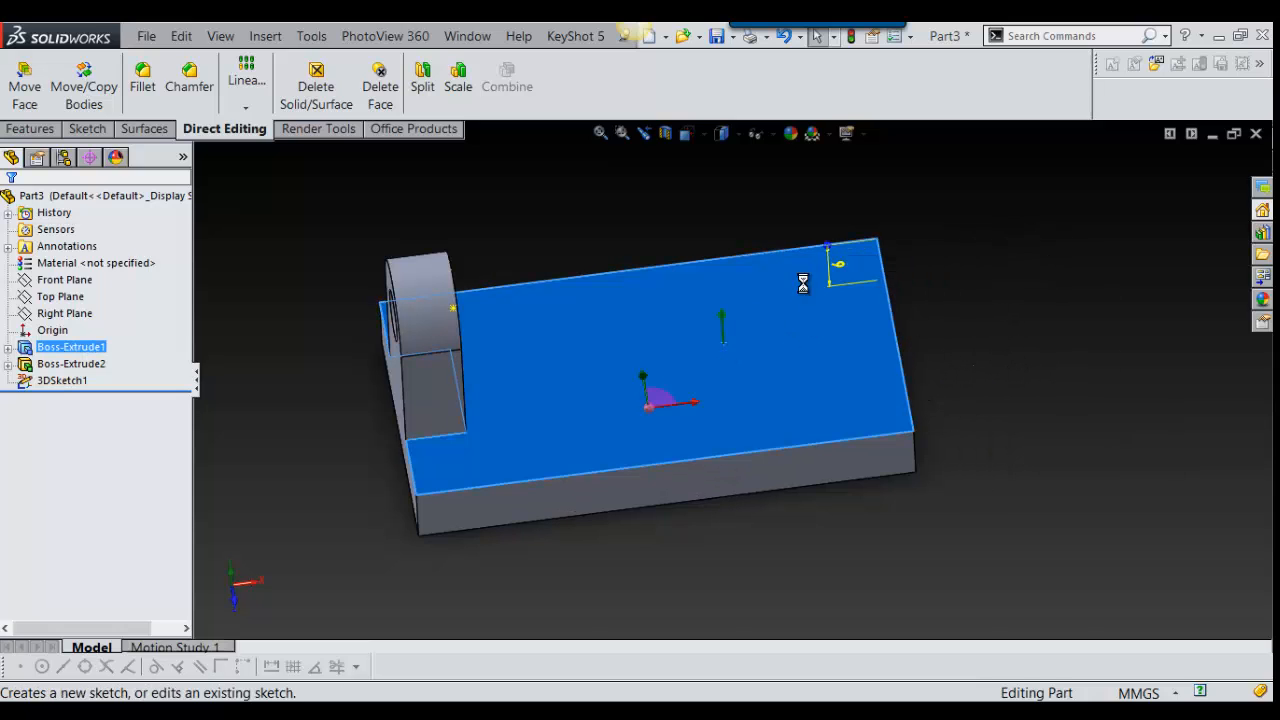
pyautogui.click(809, 277)
pyautogui.moveTo(1117, 385)
pyautogui.mouseDown(button='right')
pyautogui.moveTo(1103, 407)
pyautogui.moveTo(1160, 428)
pyautogui.mouseUp(button='right')
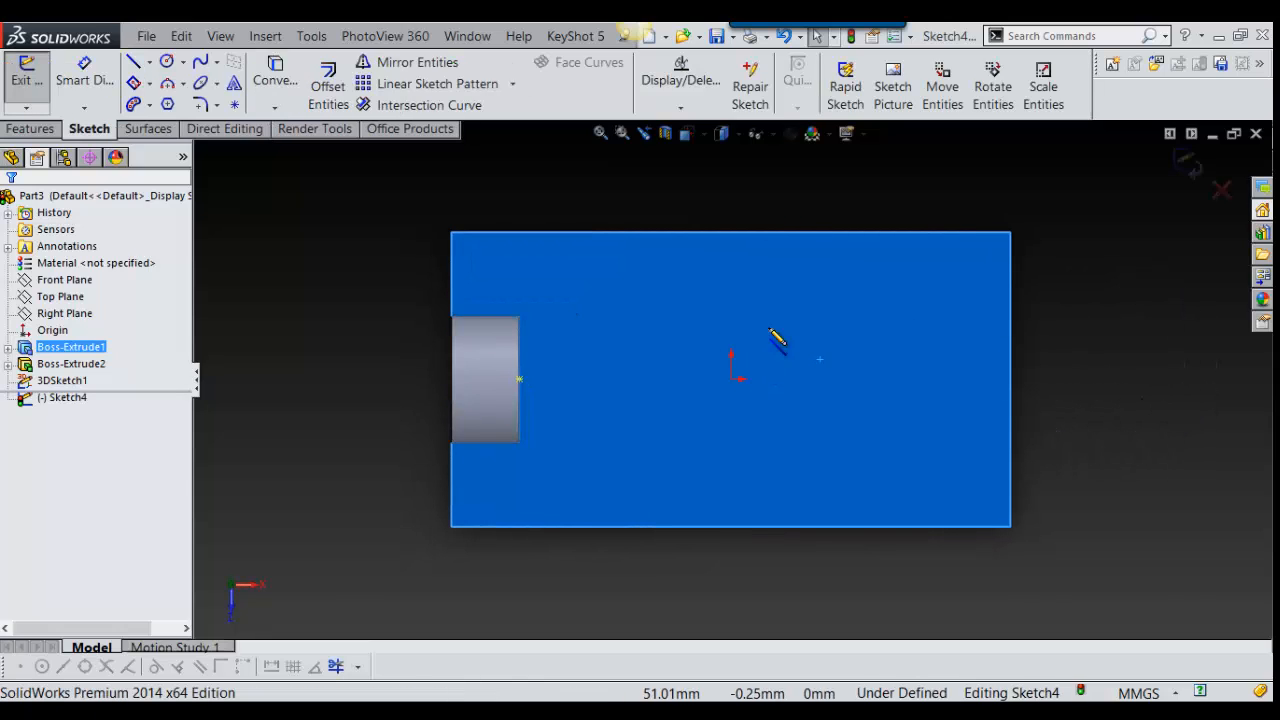
pyautogui.click(519, 379)
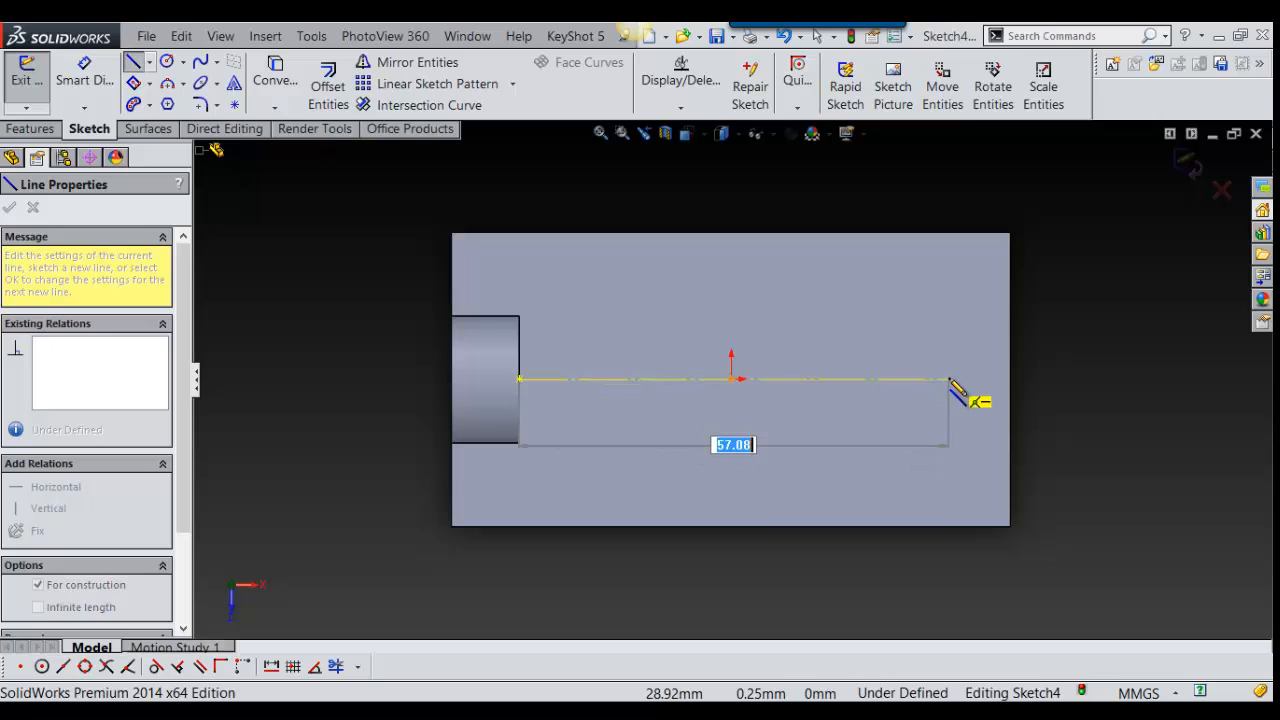
pyautogui.click(962, 379)
# Step: Place a sketch point on the horizontal centerline between its midpoint and its far end, and exit the sketch
pyautogui.moveTo(1120, 380)
pyautogui.mouseDown(button='right')
pyautogui.moveTo(1145, 440)
pyautogui.moveTo(1043, 486)
pyautogui.mouseUp(button='right')
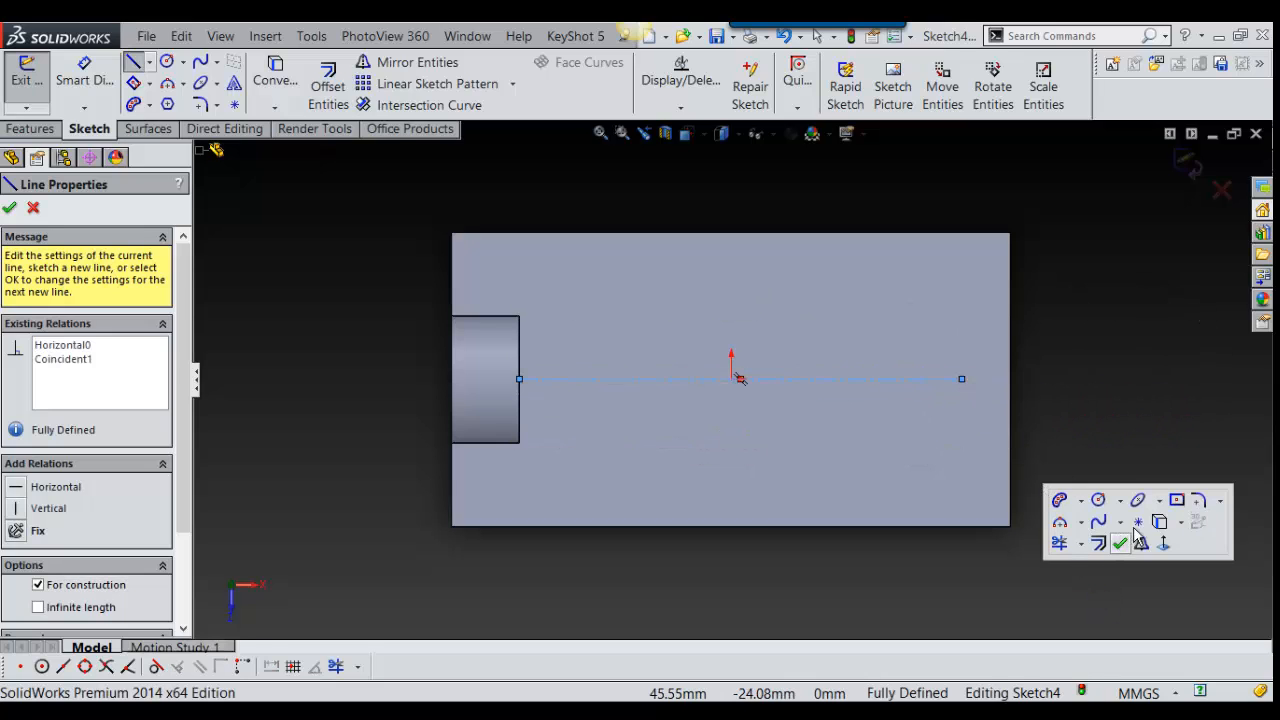
pyautogui.click(1140, 523)
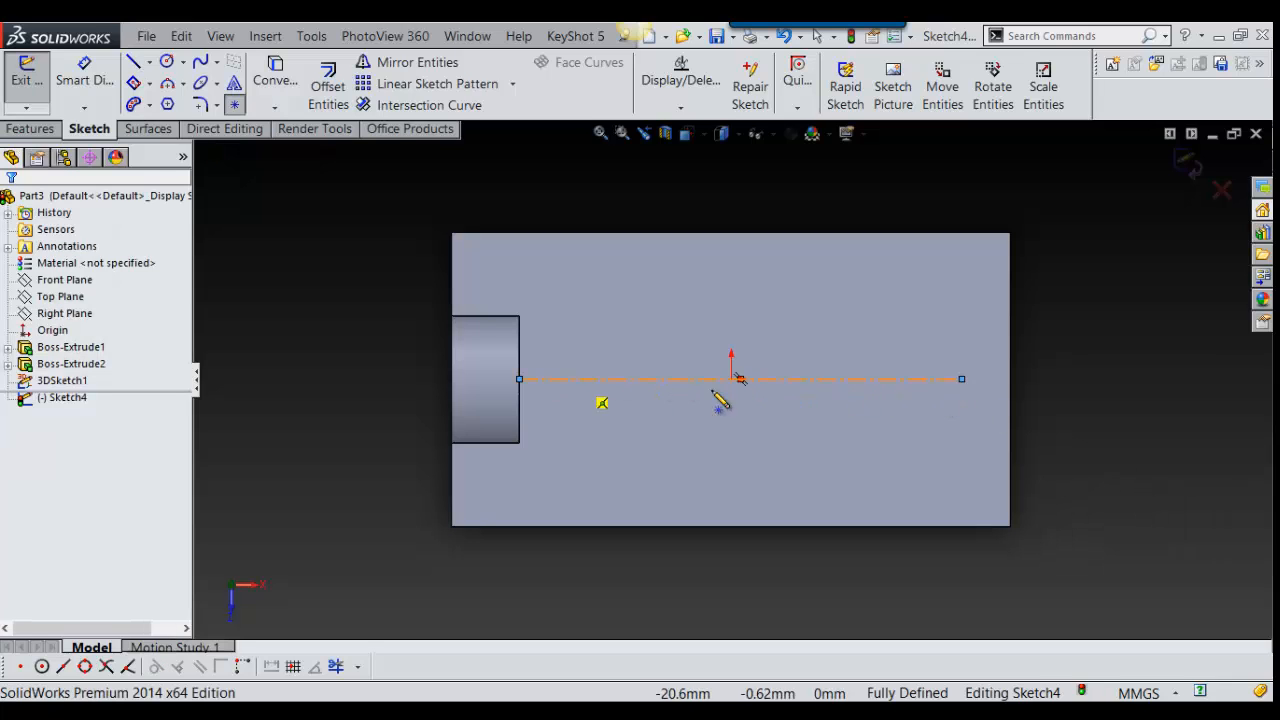
pyautogui.click(838, 380)
pyautogui.click(1187, 163)
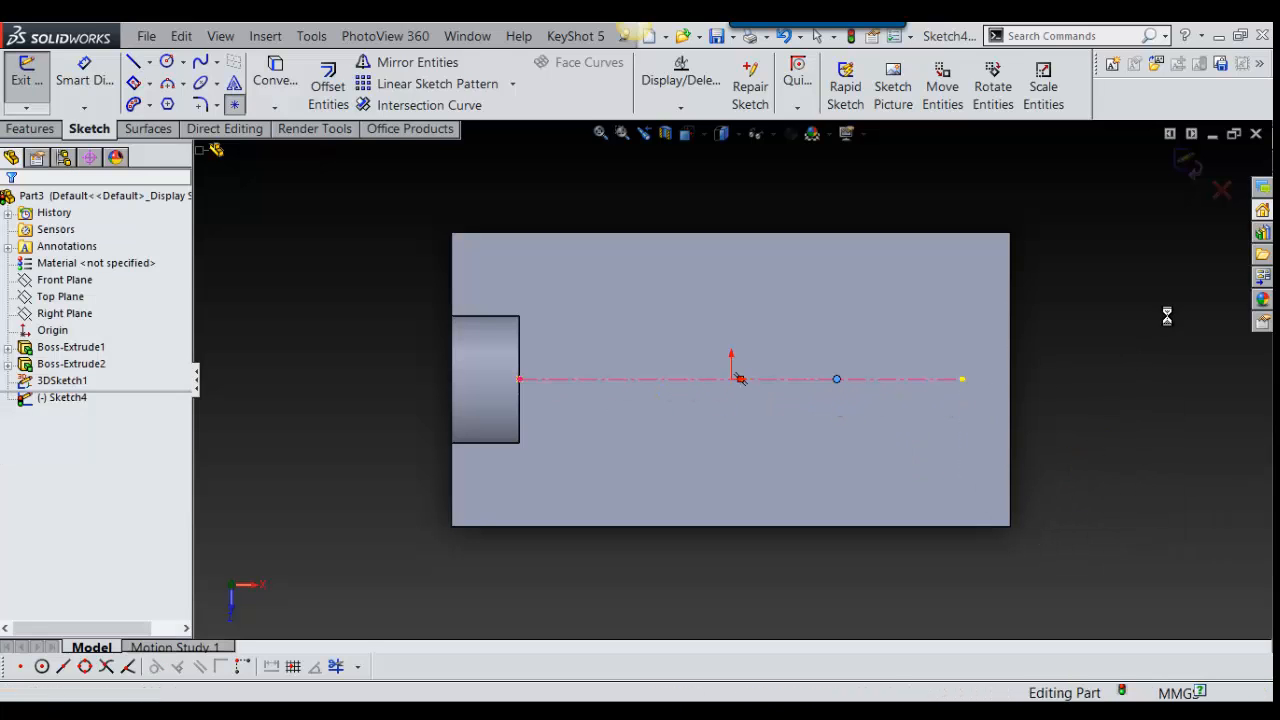
# Step: Create a reference plane parallel to the lug's inner face, passing through the sketch point on the centerline
pyautogui.moveTo(1025, 512); pyautogui.dragTo(1020, 403, button='middle')
pyautogui.scroll(2, 1020, 403)
pyautogui.moveTo(1037, 366); pyautogui.dragTo(1018, 428, button='right')
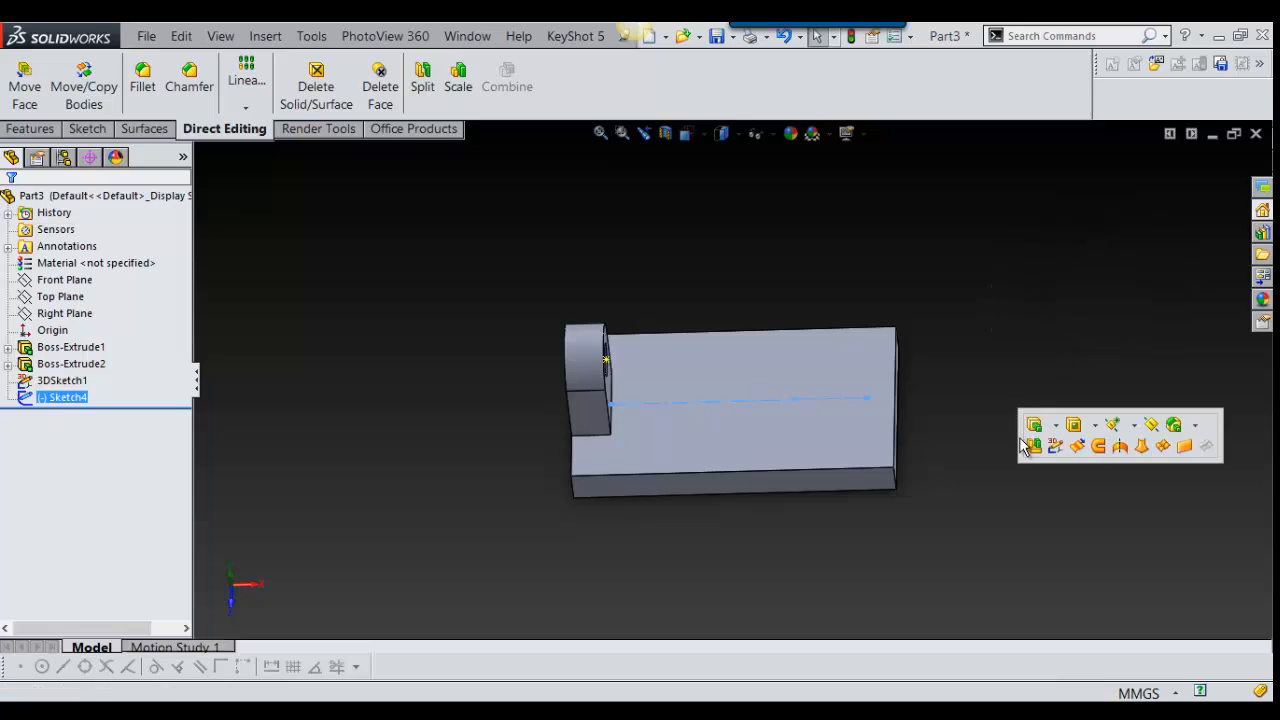
pyautogui.click(983, 318)
pyautogui.moveTo(955, 330); pyautogui.dragTo(657, 378, button='middle')
pyautogui.scroll(-3, 657, 378)
pyautogui.click(657, 378)
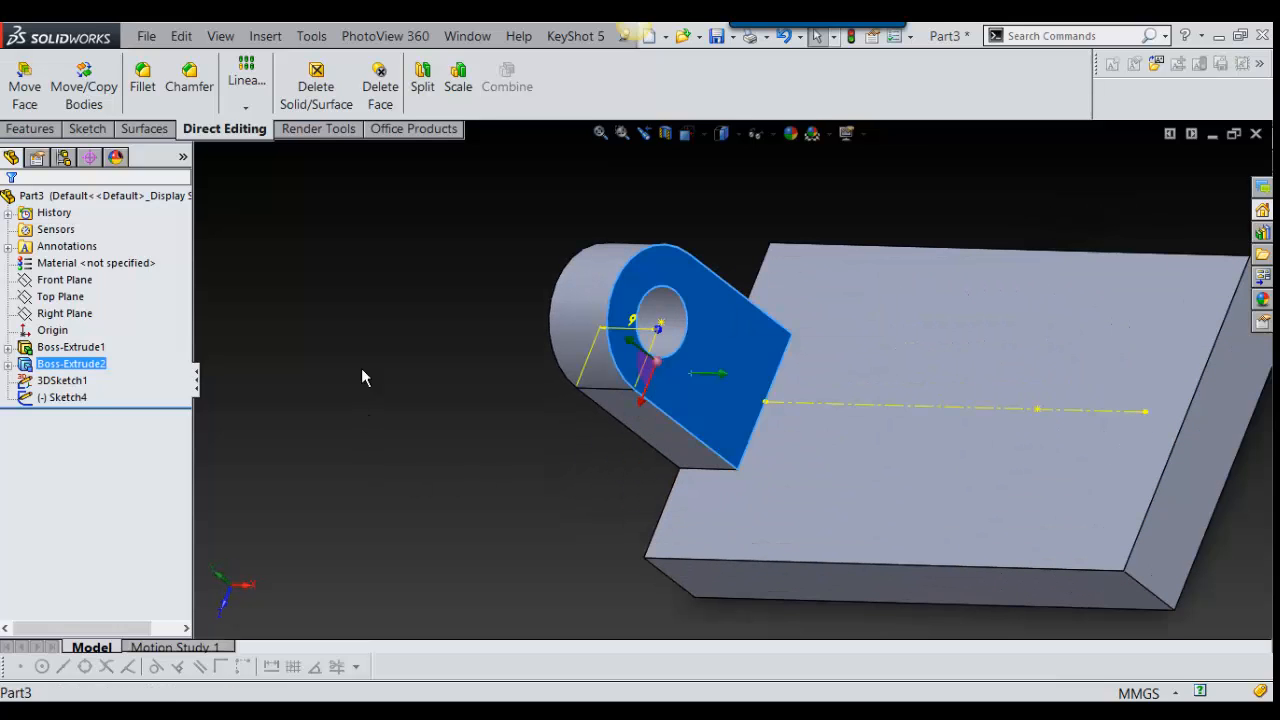
pyautogui.click(441, 477)
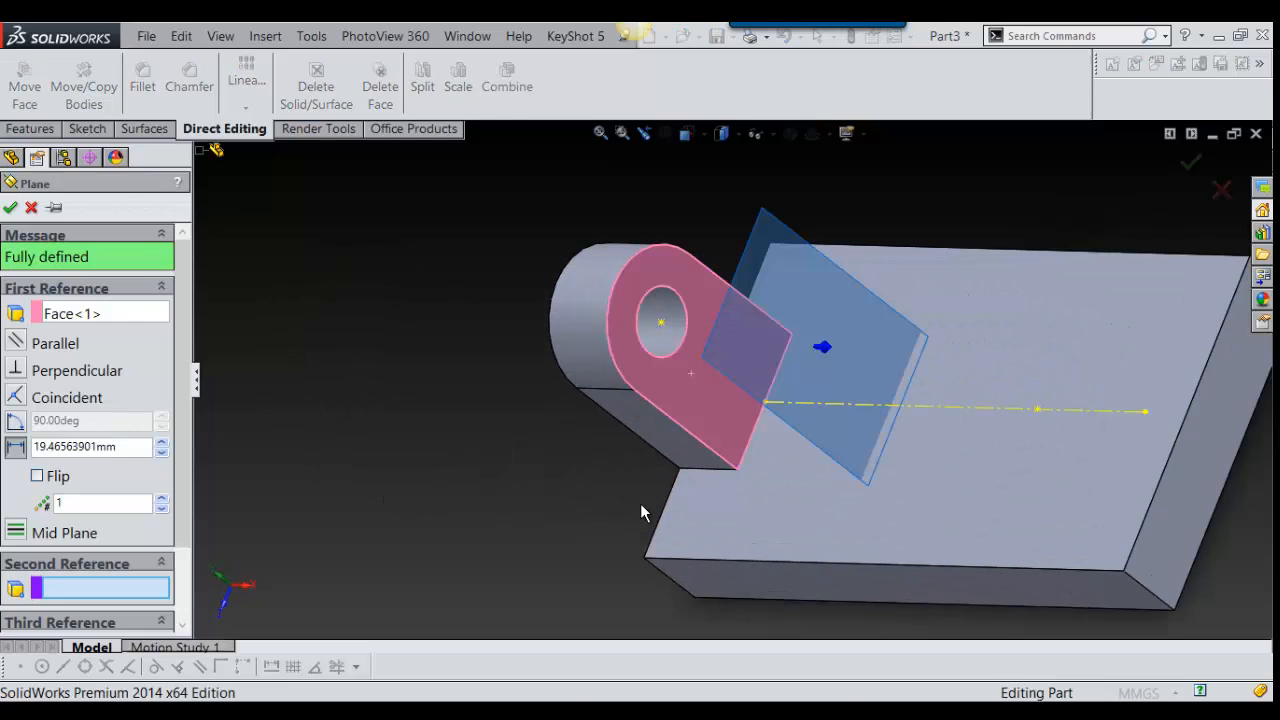
pyautogui.moveTo(640, 503); pyautogui.dragTo(939, 438, button='middle')
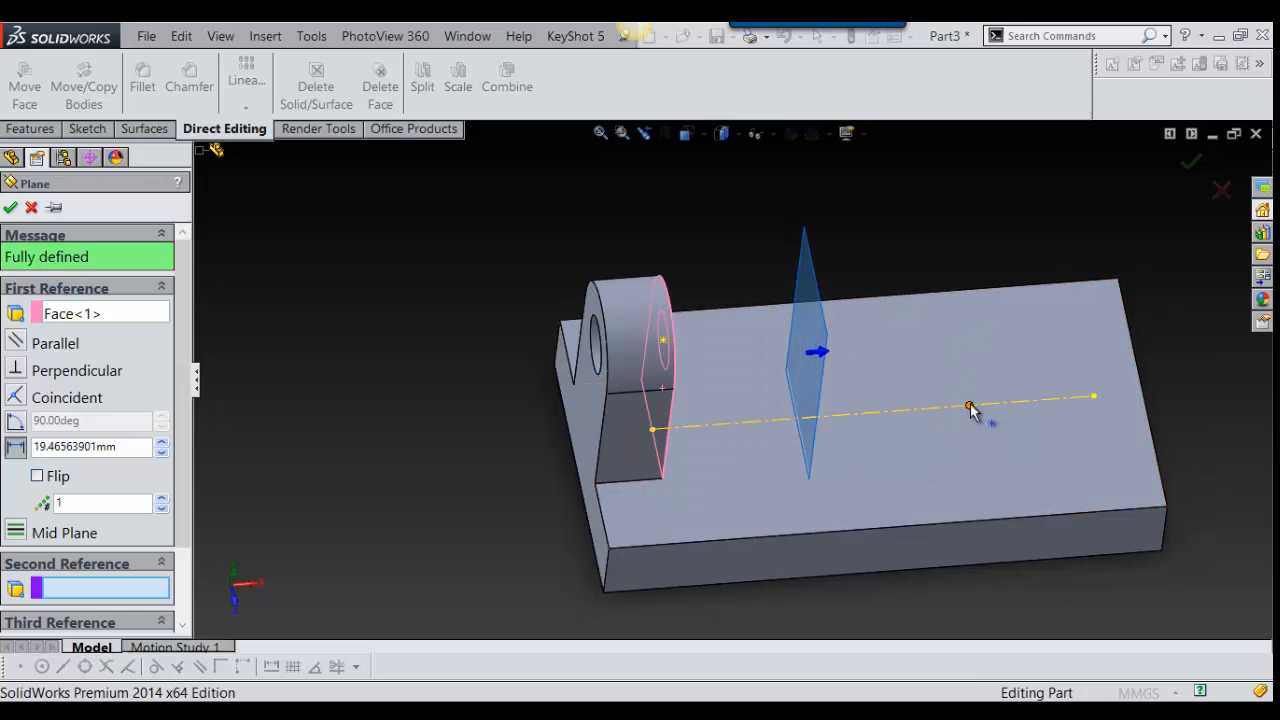
pyautogui.click(970, 408)
pyautogui.rightClick(970, 408)
pyautogui.scroll(2, 1003, 460)
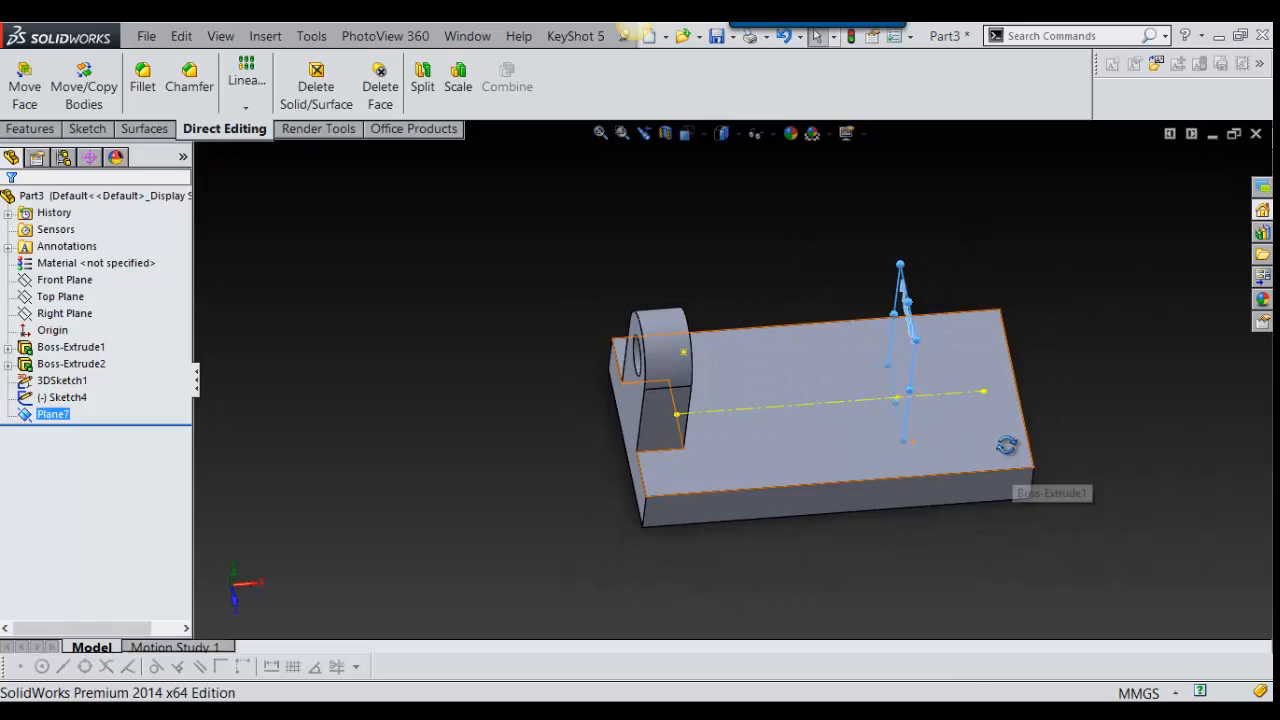
pyautogui.moveTo(1009, 449); pyautogui.dragTo(476, 463, button='middle')
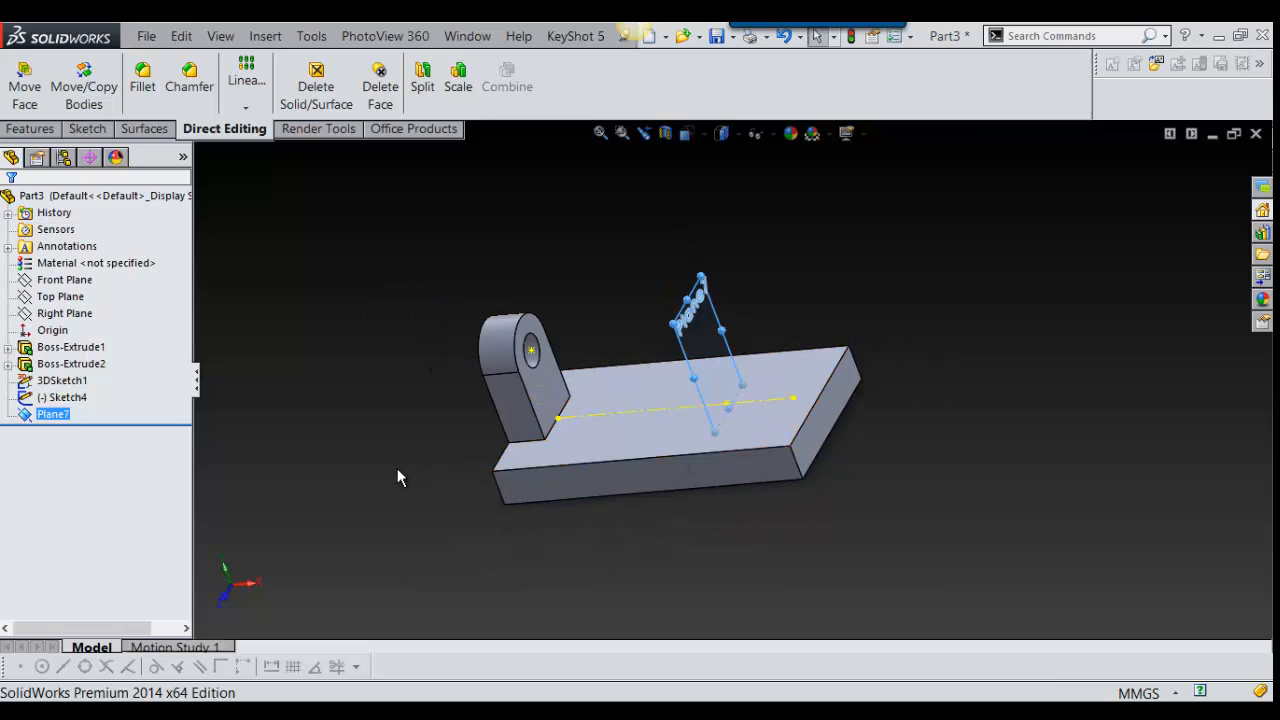